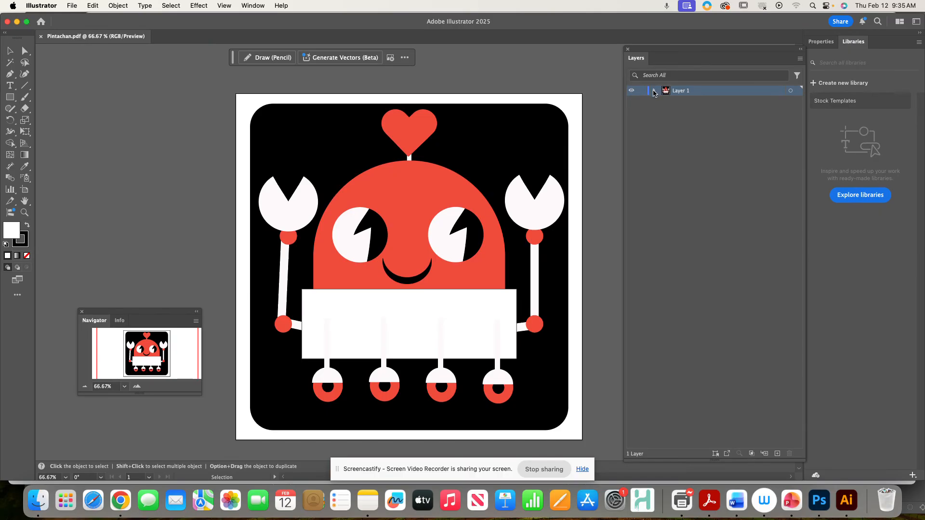
Step: Examine the structure of Layer 1 by expanding its clip group and toggling the layer's visibility
{"action": "left_click", "coordinate": [522, 212]}
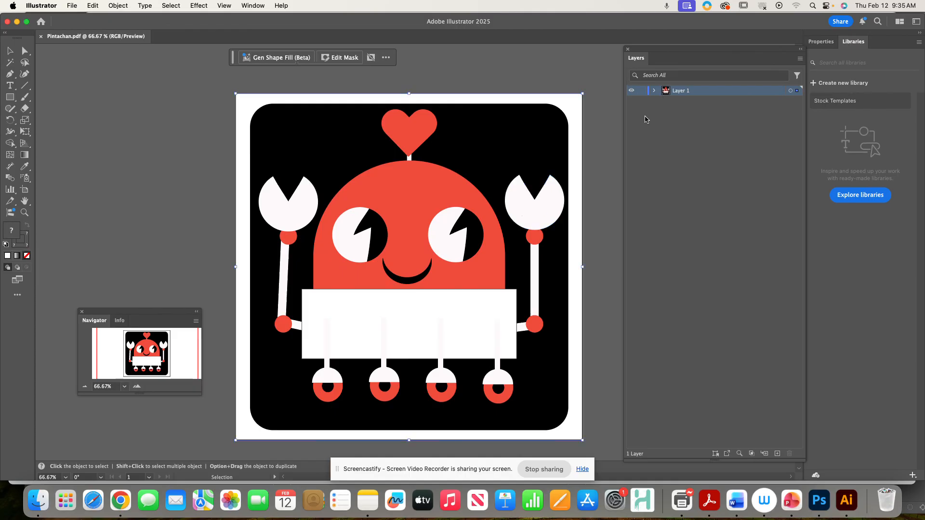
{"action": "left_click", "coordinate": [655, 91]}
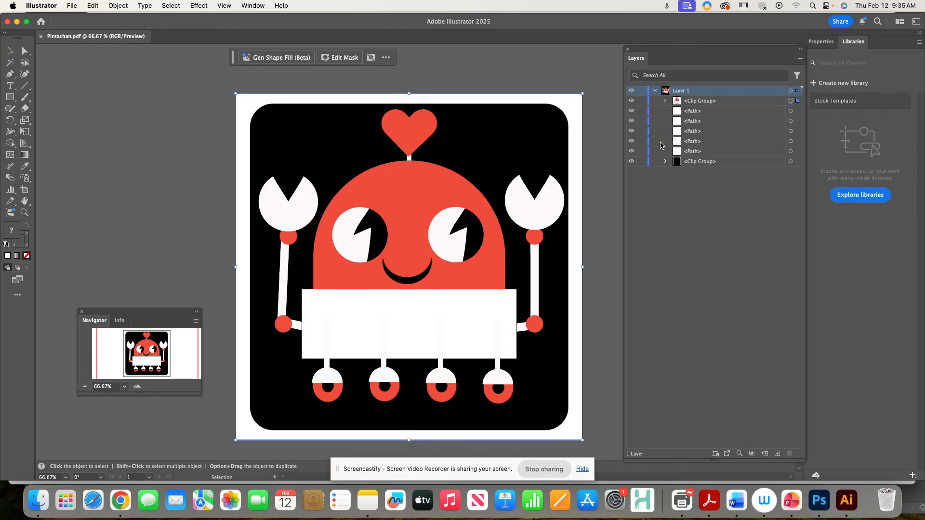
{"action": "left_click", "coordinate": [667, 100]}
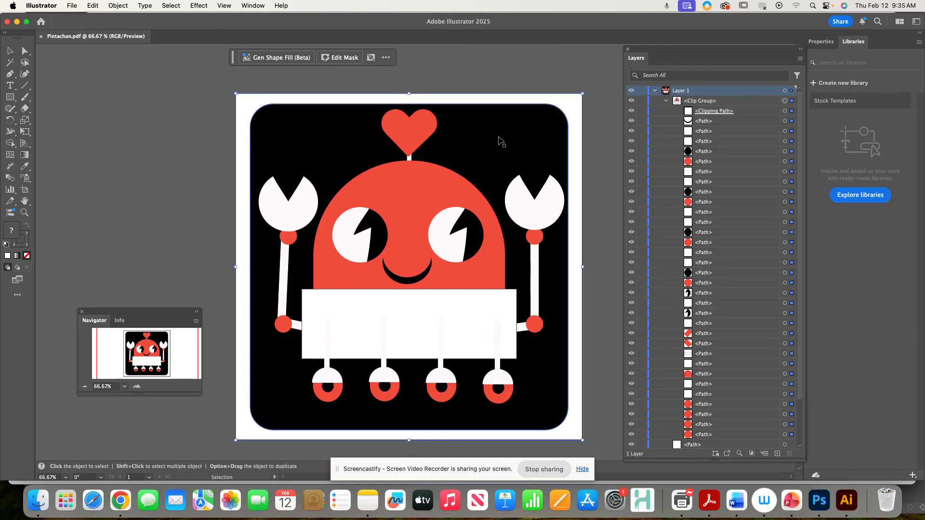
{"action": "left_click", "coordinate": [653, 90]}
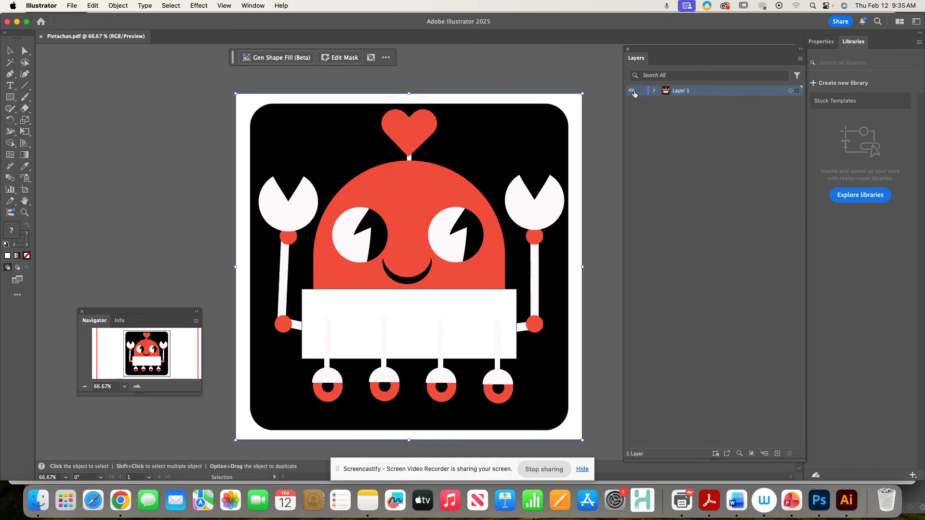
{"action": "left_click", "coordinate": [632, 90]}
{"action": "left_click", "coordinate": [632, 90]}
{"action": "key", "text": "super+y"}
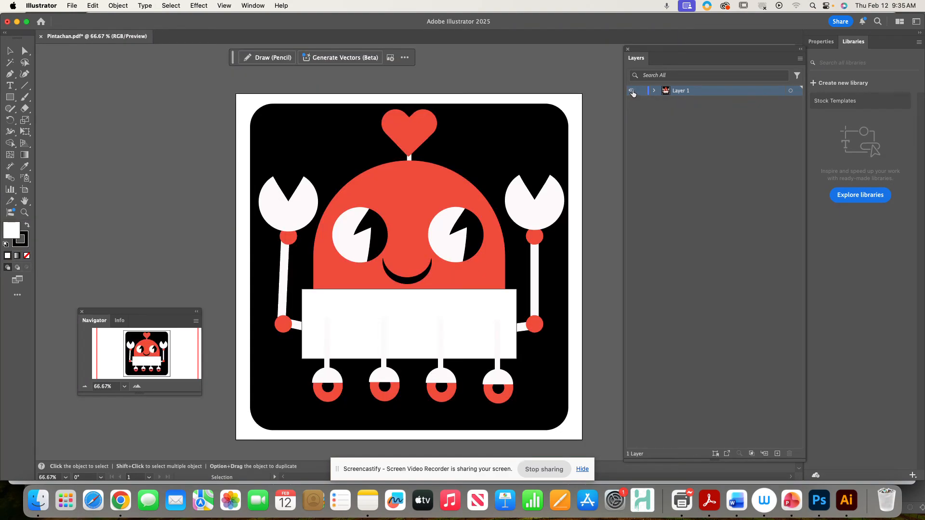
{"action": "key", "text": "super+minus"}
{"action": "key", "text": "super+minus"}
{"action": "key", "text": "super+minus"}
{"action": "key", "text": "super+equal"}
{"action": "key", "text": "super+equal"}
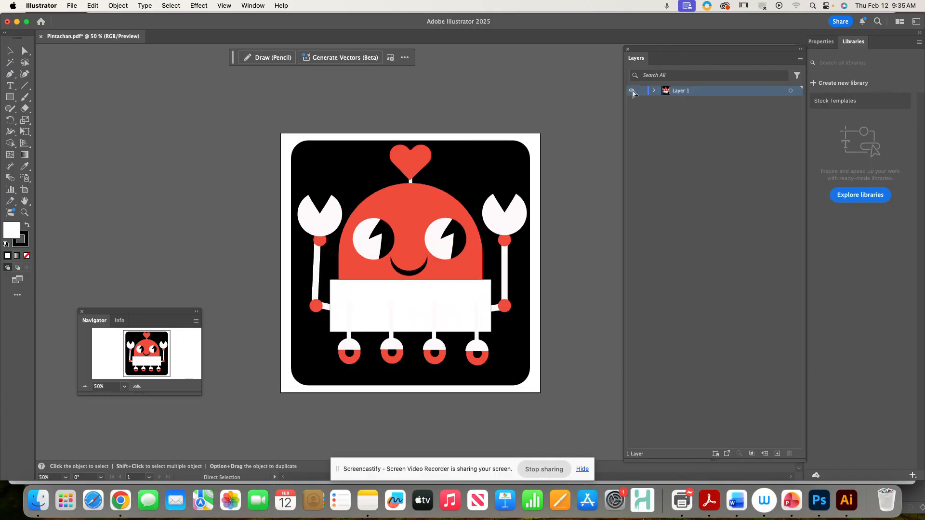
{"action": "left_click", "coordinate": [653, 91], "text": "alt"}
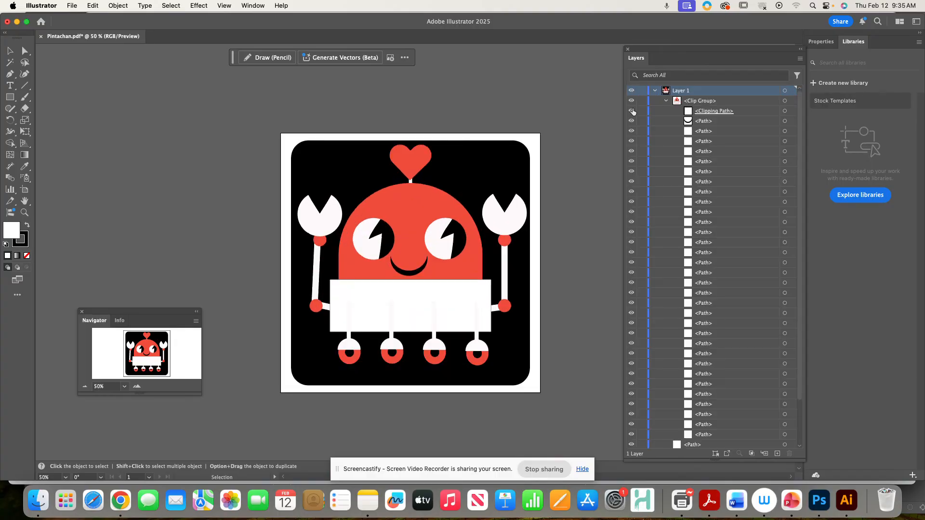
Step: Release the clipping mask on the black rounded-square background
{"action": "left_click", "coordinate": [454, 207]}
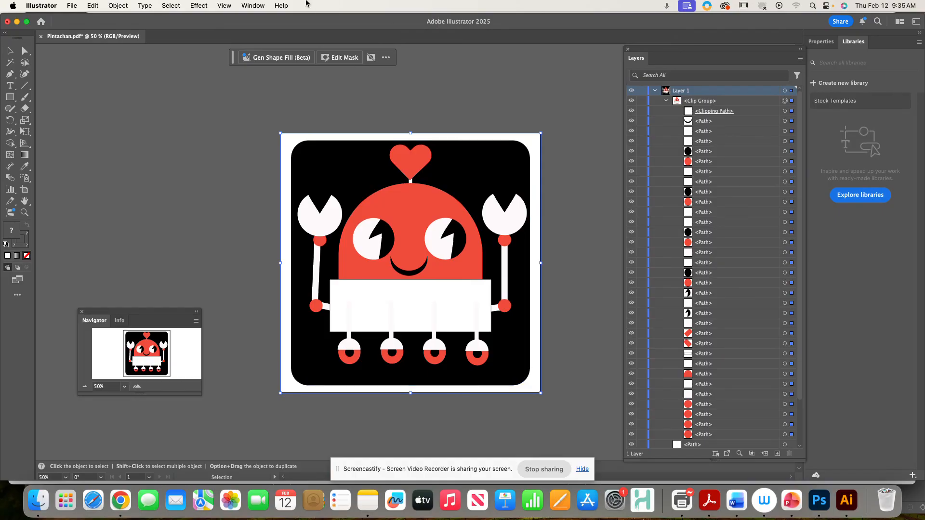
{"action": "left_click", "coordinate": [120, 3]}
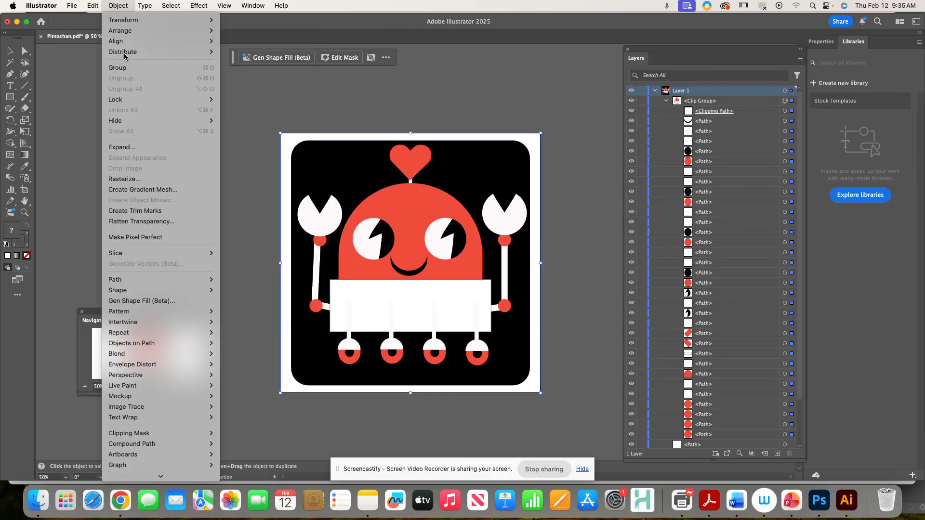
{"action": "left_click", "coordinate": [126, 5]}
{"action": "left_click", "coordinate": [441, 140]}
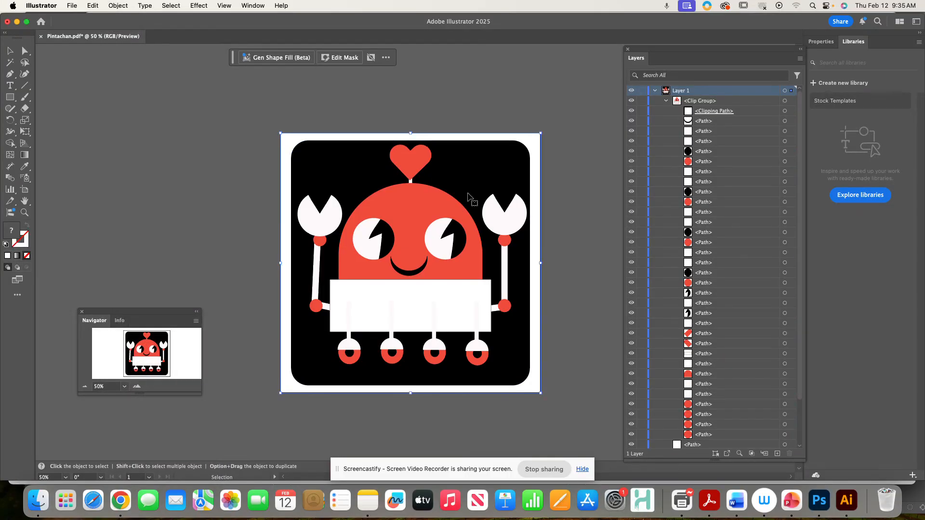
{"action": "right_click", "coordinate": [491, 156]}
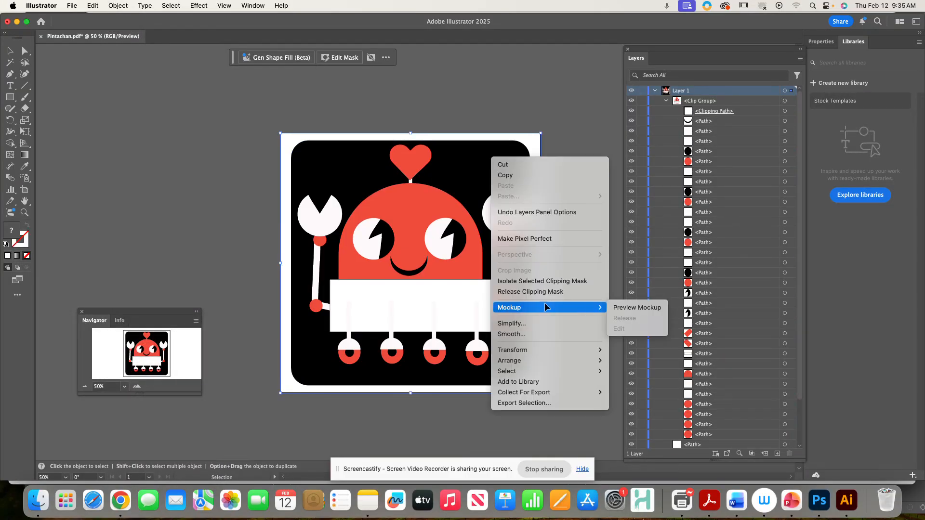
{"action": "left_click", "coordinate": [538, 290]}
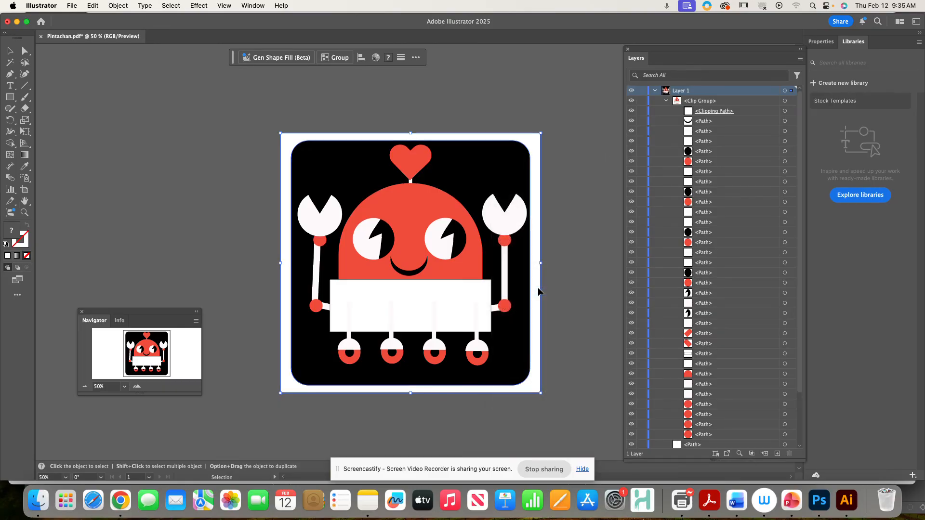
{"action": "left_click", "coordinate": [588, 240]}
Step: Isolate the robot's clip group and remove its clipping path, leaving an ordinary group
{"action": "left_click", "coordinate": [489, 182]}
{"action": "left_click", "coordinate": [409, 203]}
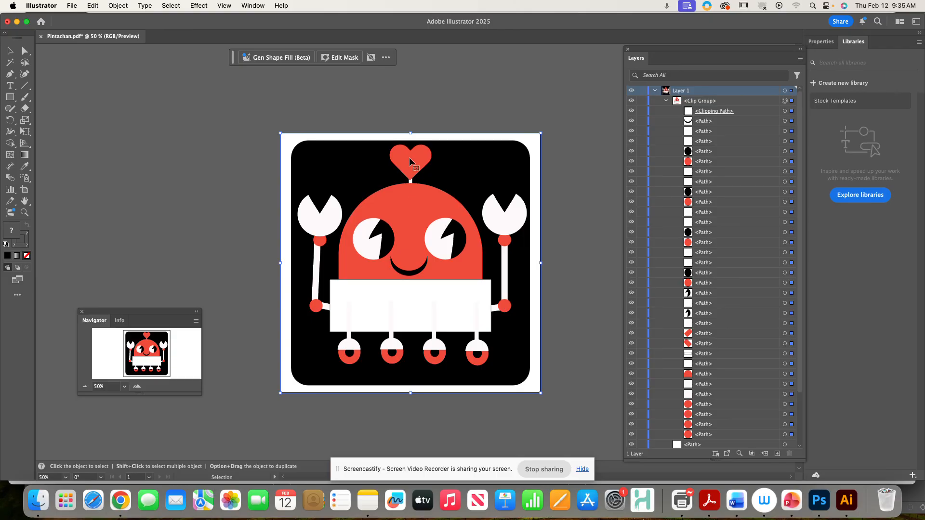
{"action": "left_click", "coordinate": [420, 110]}
{"action": "left_click", "coordinate": [396, 198]}
{"action": "left_click", "coordinate": [474, 124]}
{"action": "left_click", "coordinate": [472, 137]}
{"action": "double_click", "coordinate": [472, 137]}
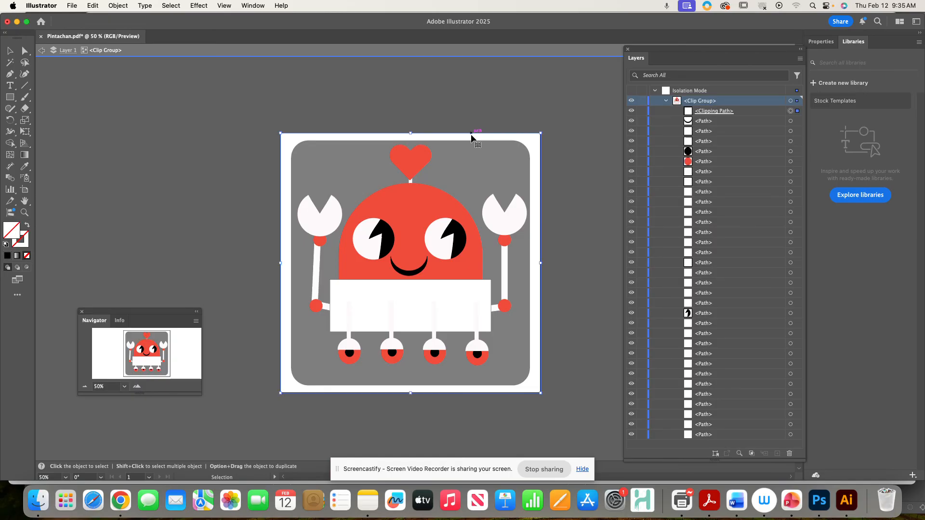
{"action": "double_click", "coordinate": [460, 88]}
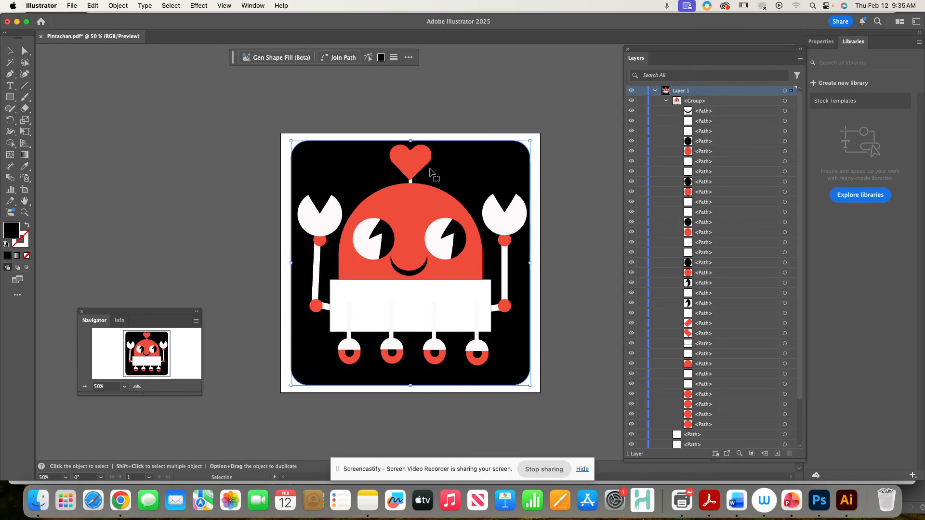
Step: Check the robot group in outline view and ungroup it into separate paths
{"action": "left_click", "coordinate": [393, 159]}
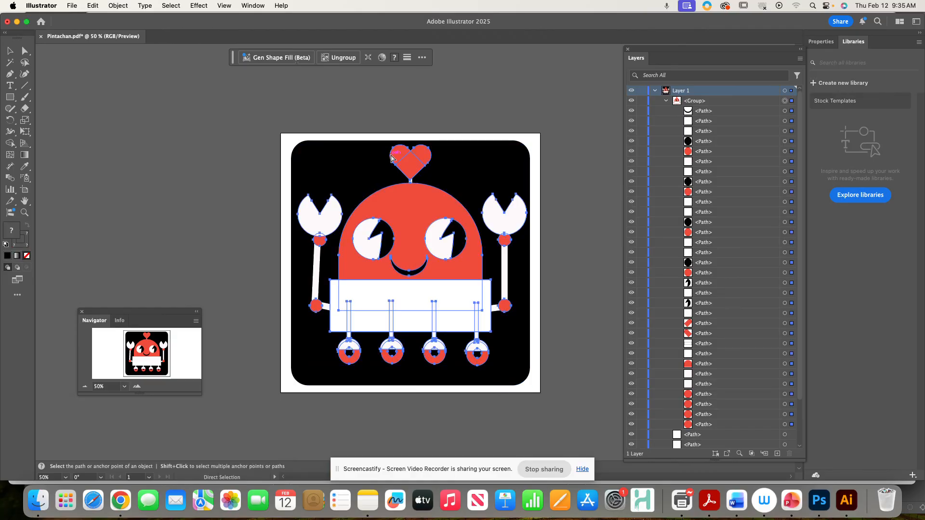
{"action": "key", "text": "super+equal"}
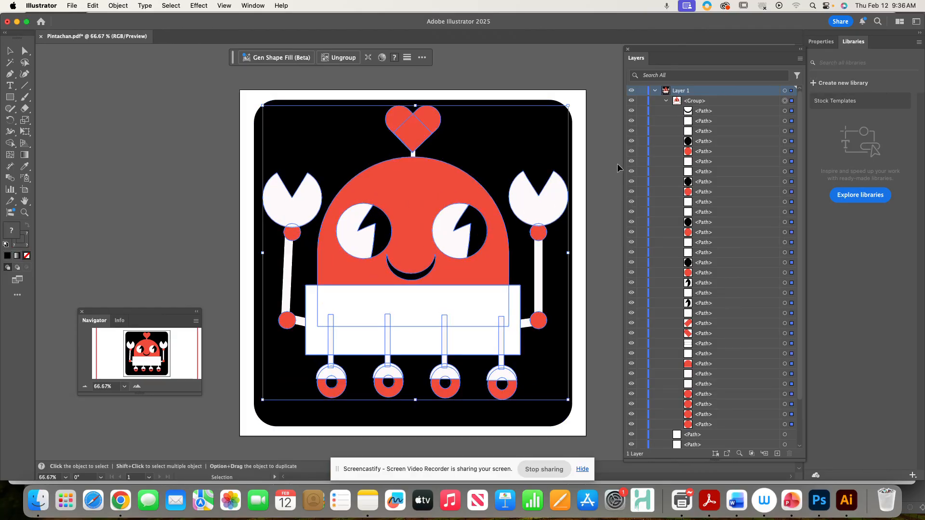
{"action": "key", "text": "super+y"}
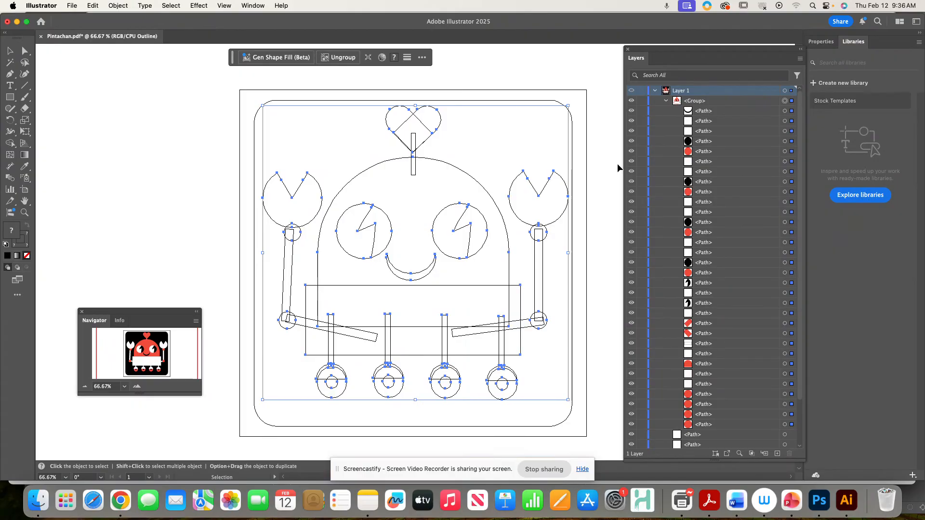
{"action": "key", "text": "super+y"}
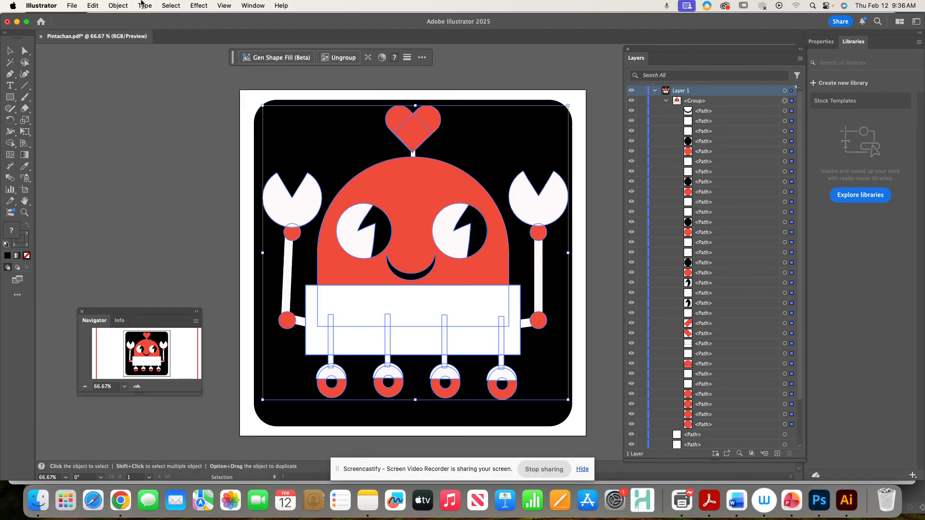
{"action": "left_click", "coordinate": [120, 5]}
{"action": "left_click", "coordinate": [141, 81]}
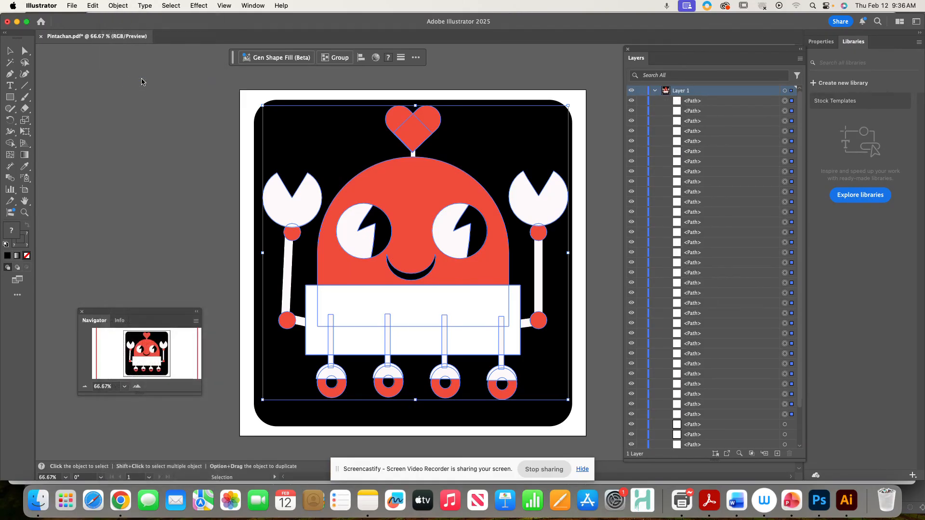
Step: Select both red halves of the heart and unite them into a single shape
{"action": "left_click", "coordinate": [440, 85]}
{"action": "left_click", "coordinate": [391, 126]}
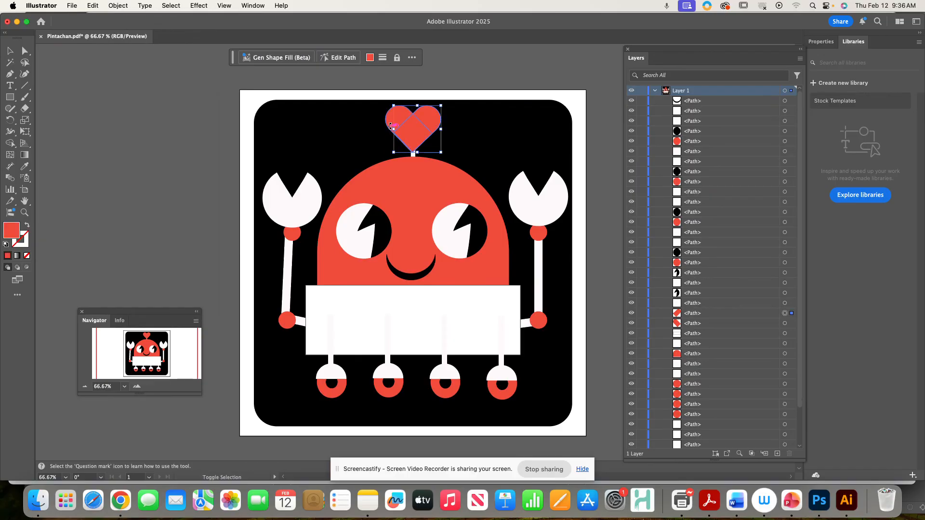
{"action": "left_click", "coordinate": [436, 130], "text": "shift"}
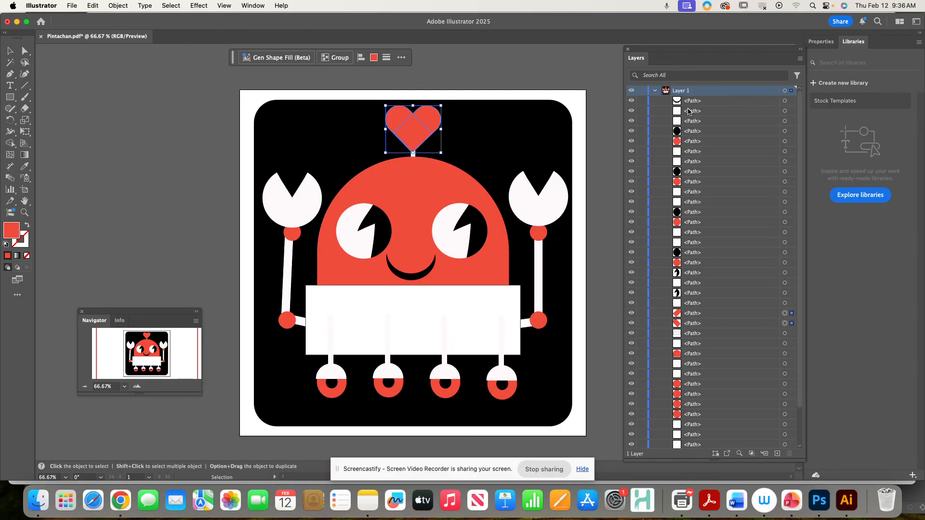
{"action": "left_click", "coordinate": [821, 42]}
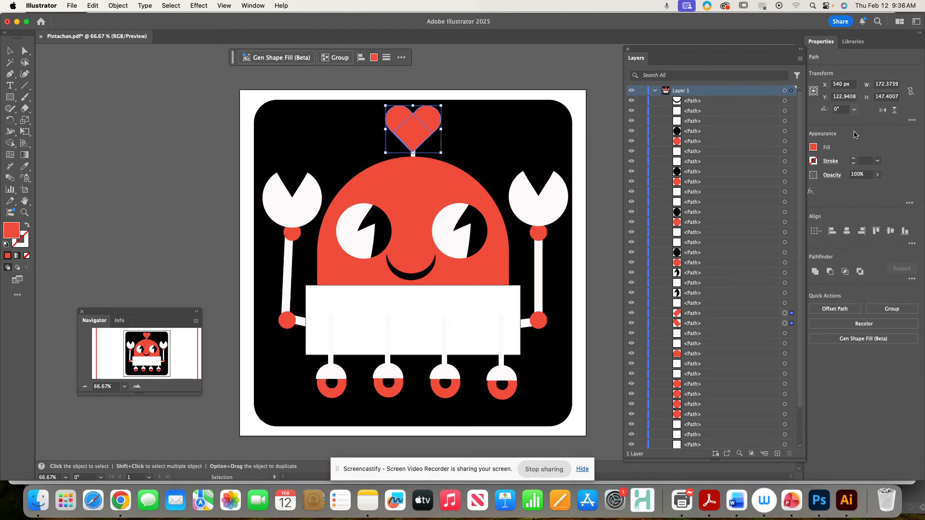
{"action": "left_click", "coordinate": [815, 272]}
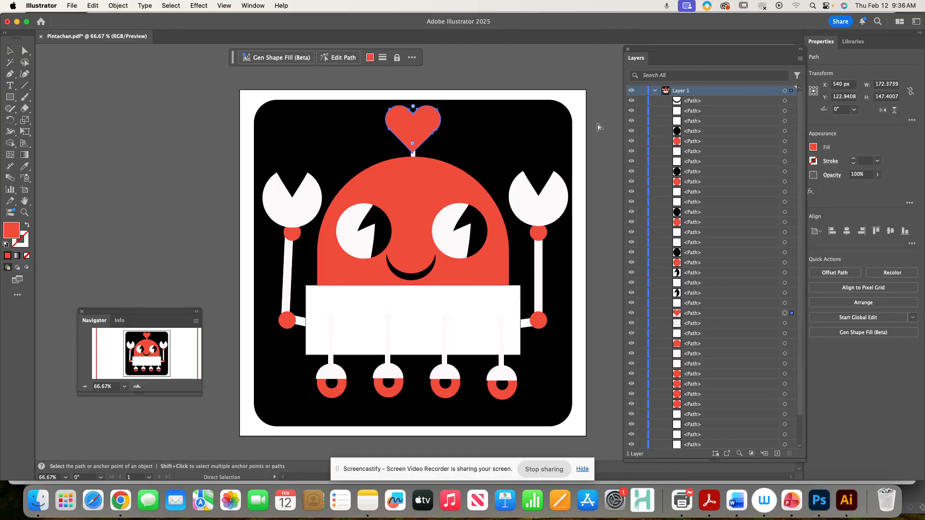
Step: Undo and reapply the heart's union while comparing both versions in outline view
{"action": "key", "text": "super+y"}
{"action": "key", "text": "super+y"}
{"action": "key", "text": "v"}
{"action": "key", "text": "super+z"}
{"action": "key", "text": "super+y"}
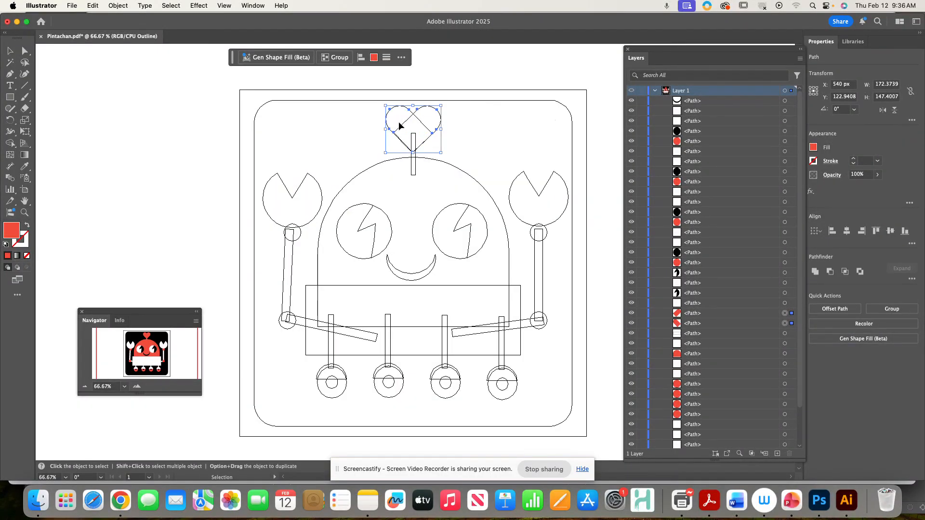
{"action": "key", "text": "super+j"}
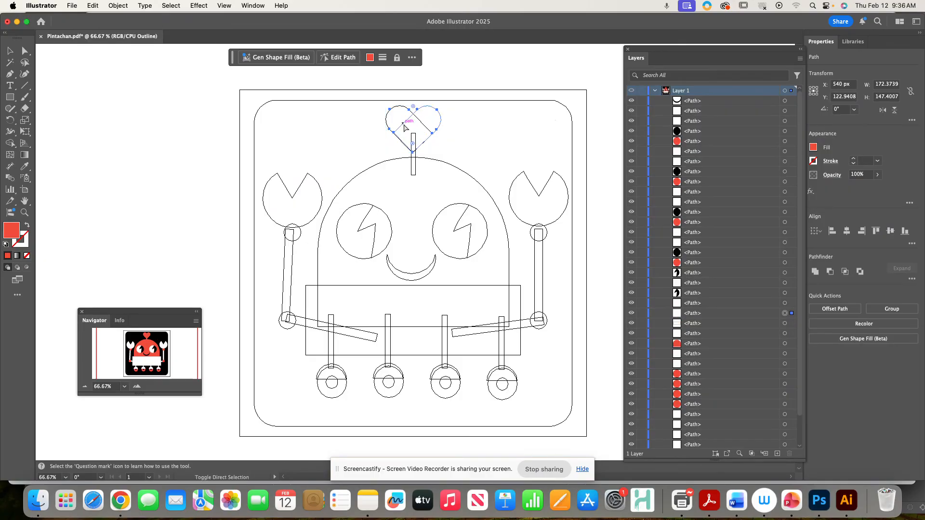
{"action": "key", "text": "super+shift+a"}
{"action": "key", "text": "super+y"}
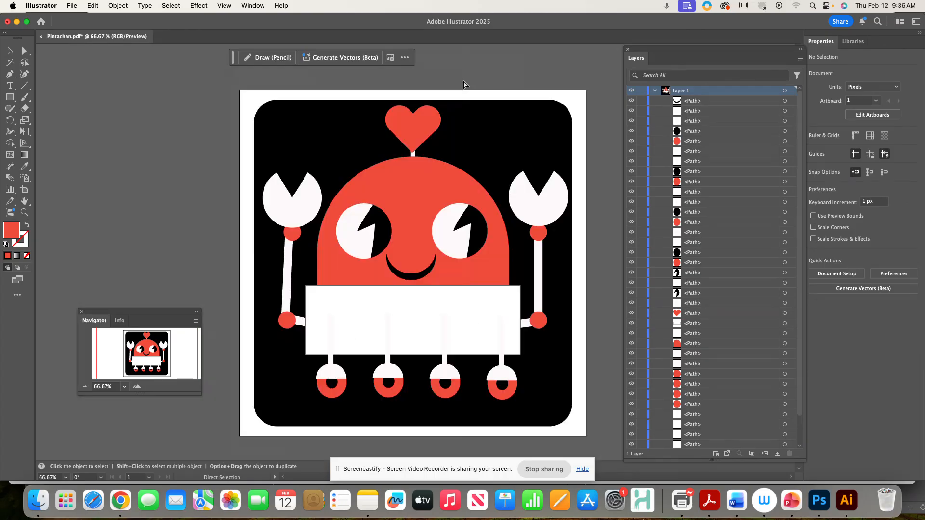
Step: Group the black and white shapes of the robot's left-hand eye
{"action": "left_click", "coordinate": [423, 173]}
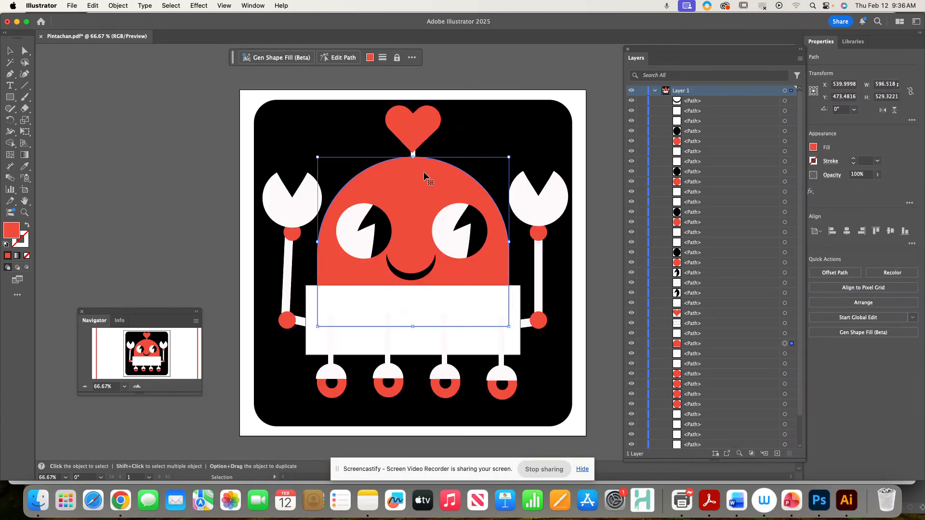
{"action": "left_click", "coordinate": [390, 234]}
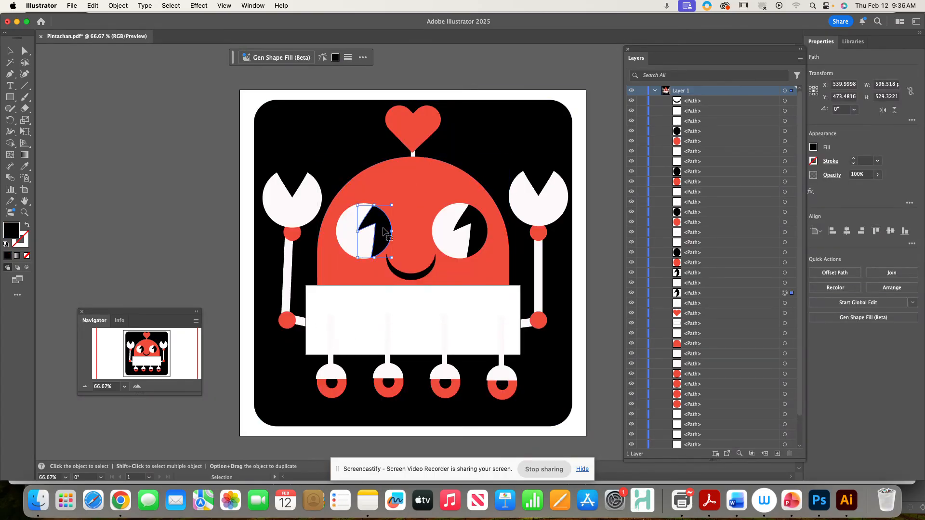
{"action": "left_click", "coordinate": [343, 233], "text": "shift"}
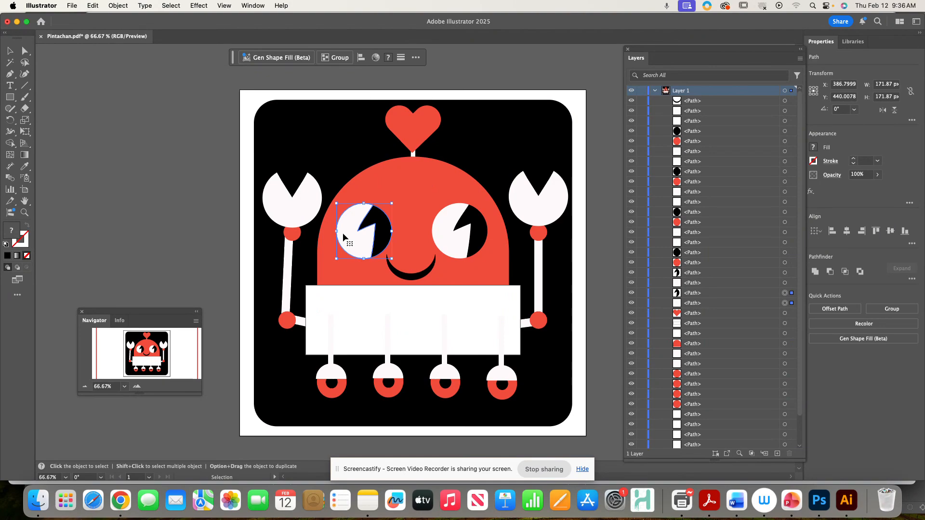
{"action": "key", "text": "super+g"}
Step: Group the white and black shapes of the robot's right-hand eye
{"action": "left_click", "coordinate": [445, 228]}
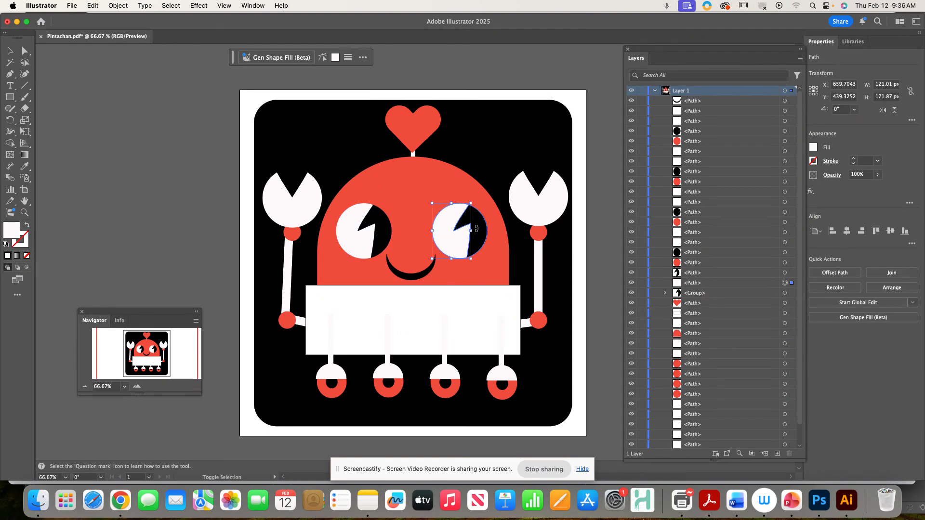
{"action": "left_click", "coordinate": [485, 234], "text": "shift"}
{"action": "key", "text": "super+g"}
{"action": "key", "text": "v"}
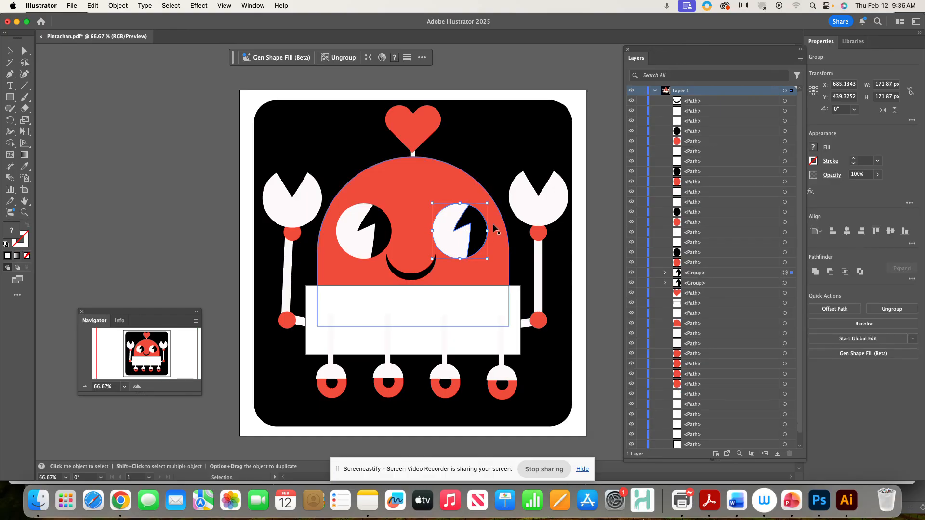
Step: Examine the claw, arm joint, leg and wheel shapes, and show the artwork in outline view
{"action": "left_click", "coordinate": [545, 215]}
{"action": "left_click", "coordinate": [543, 234]}
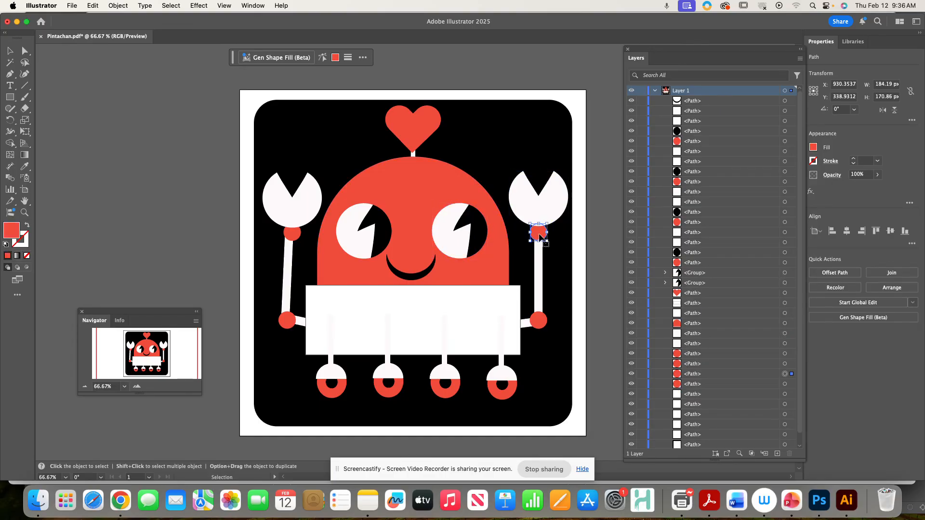
{"action": "left_click", "coordinate": [436, 333]}
{"action": "left_click", "coordinate": [387, 371]}
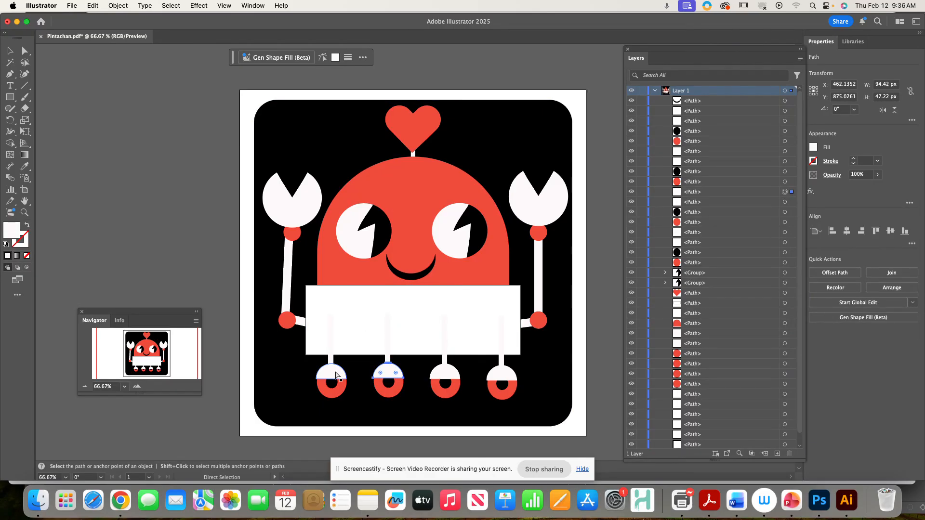
{"action": "key", "text": "super+y"}
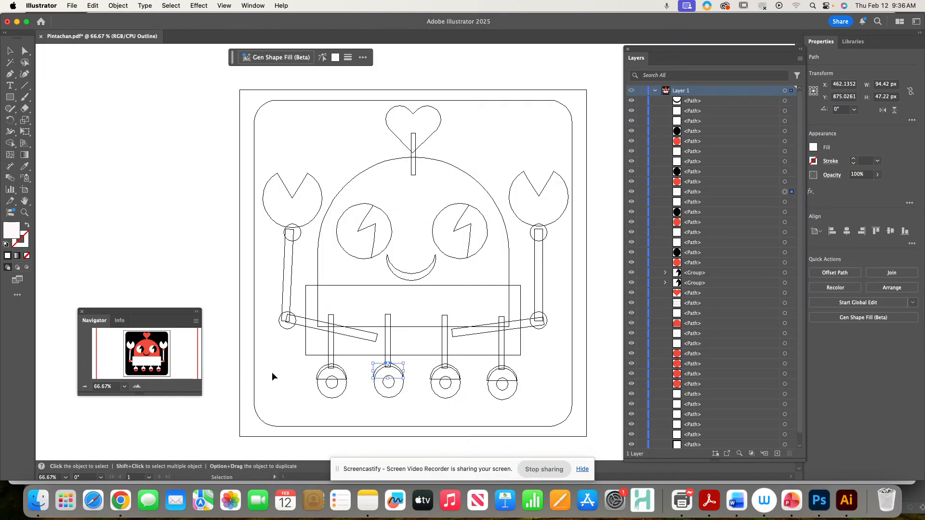
Step: Unite the robot's leftmost leg with the white half-circle cover above its wheel
{"action": "left_click", "coordinate": [225, 359]}
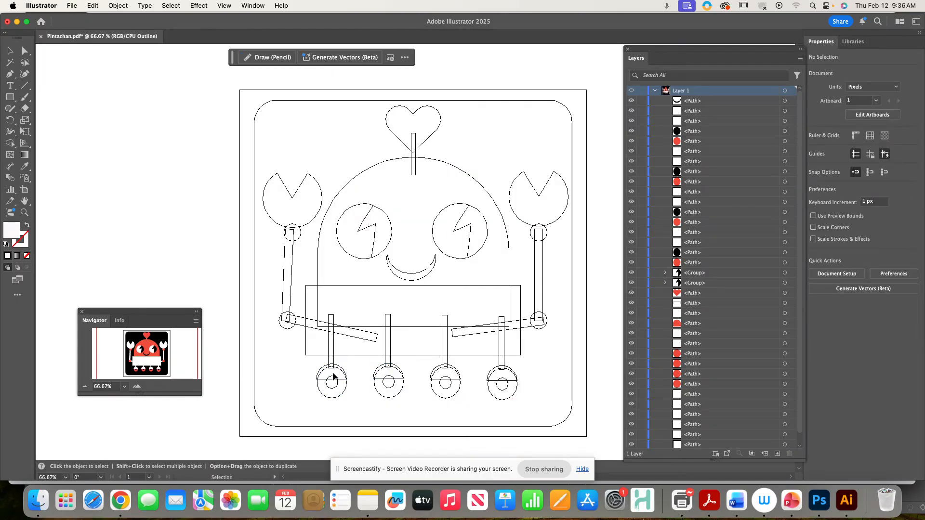
{"action": "left_click", "coordinate": [340, 376]}
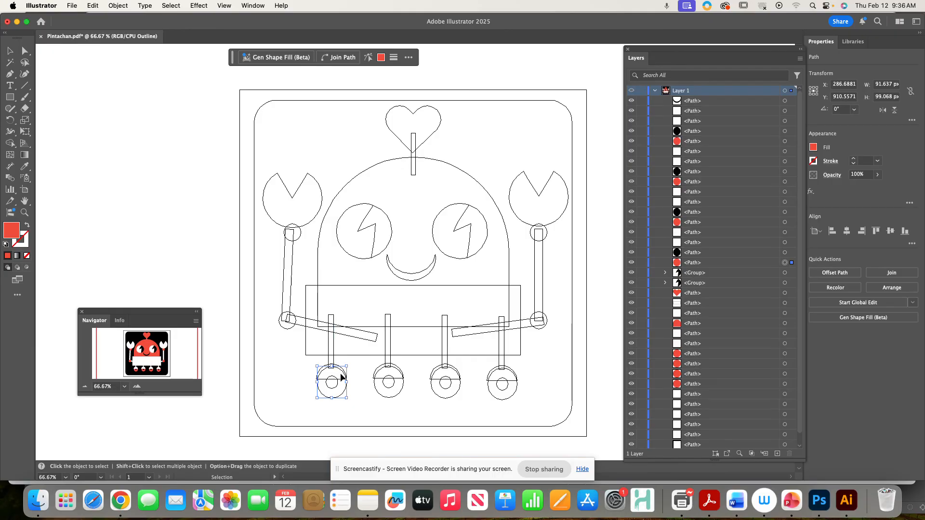
{"action": "left_click", "coordinate": [333, 353]}
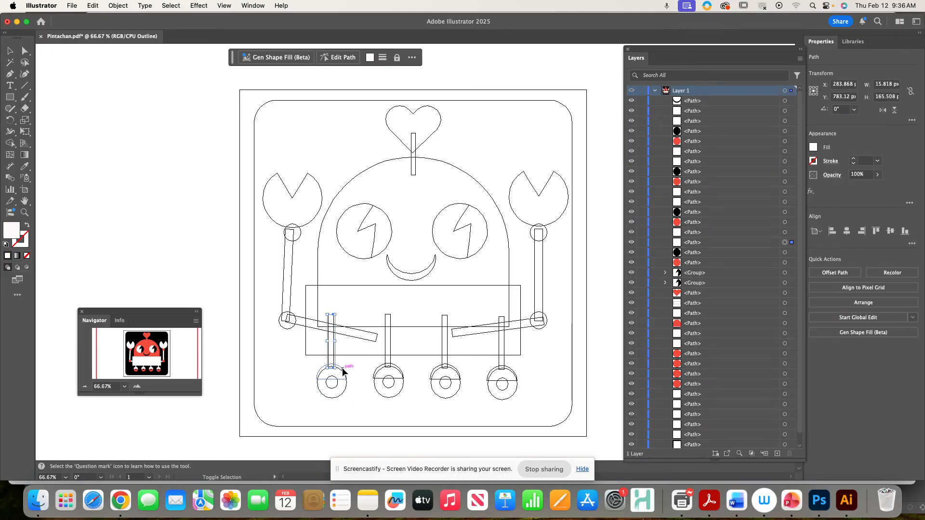
{"action": "left_click", "coordinate": [343, 371], "text": "shift"}
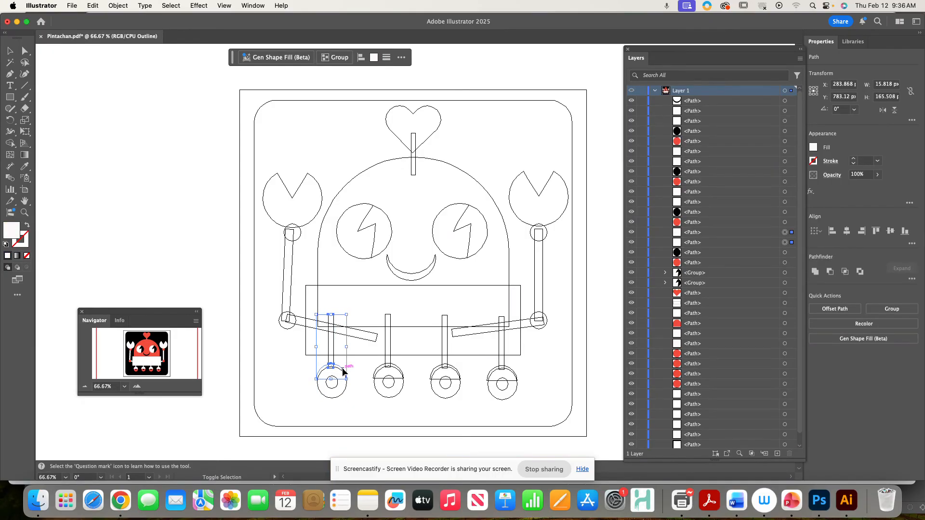
{"action": "left_click", "coordinate": [829, 272]}
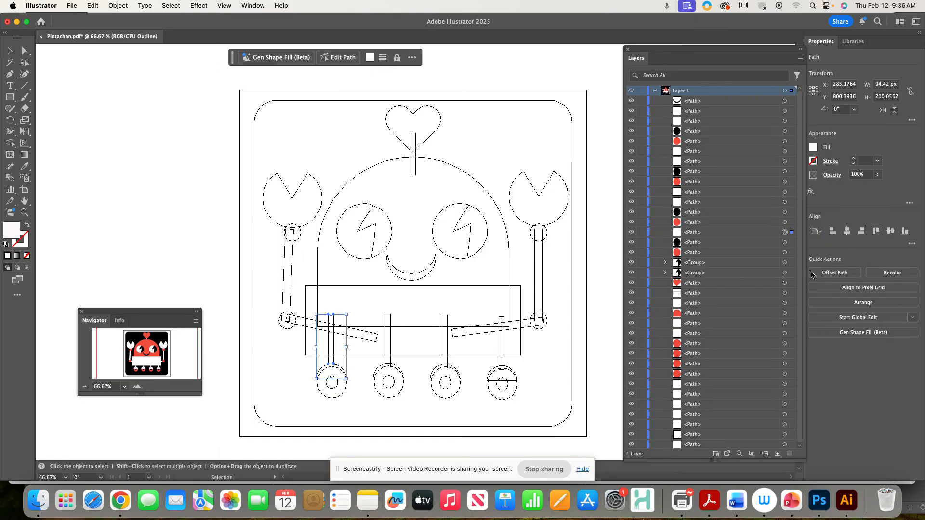
Step: Unite the second leg from the left with its white wheel cover
{"action": "left_click", "coordinate": [388, 340]}
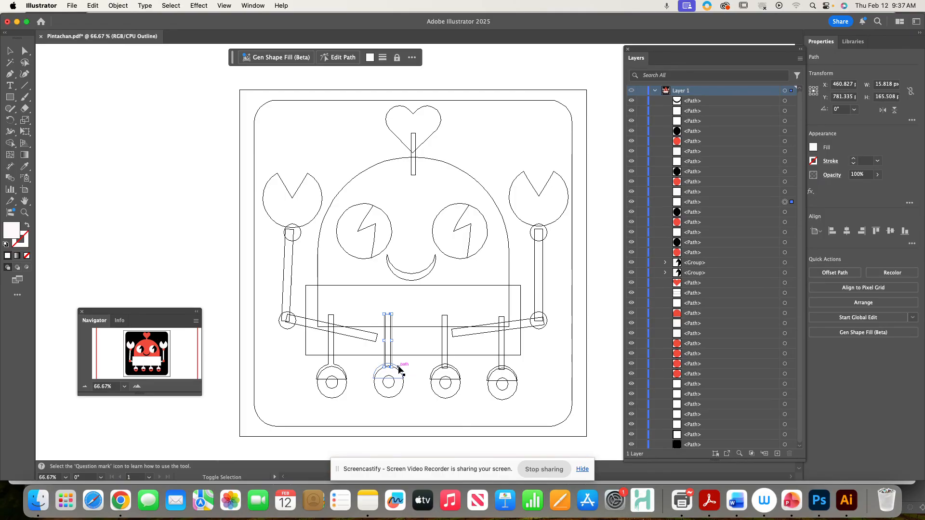
{"action": "left_click", "coordinate": [399, 369], "text": "shift"}
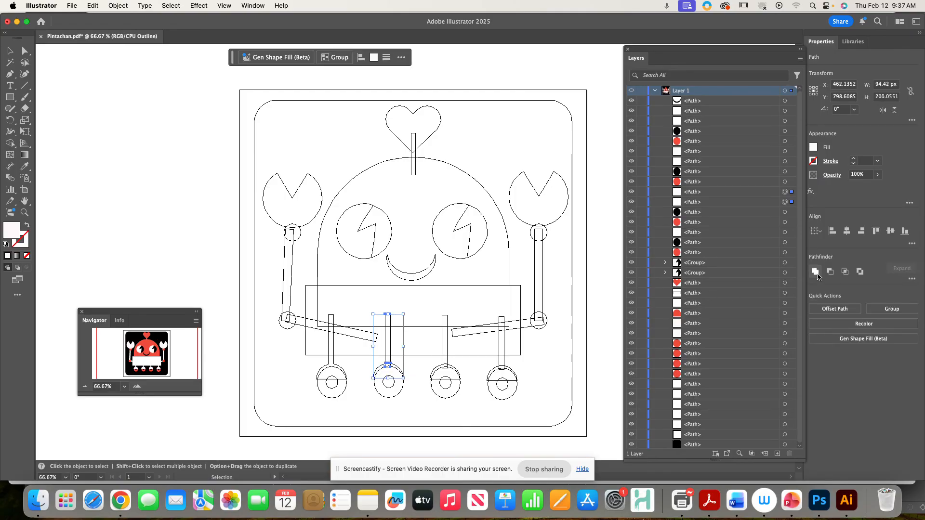
{"action": "left_click", "coordinate": [829, 272]}
Step: Unite the third leg with its white wheel cover and return the artwork to preview view
{"action": "left_click", "coordinate": [448, 357]}
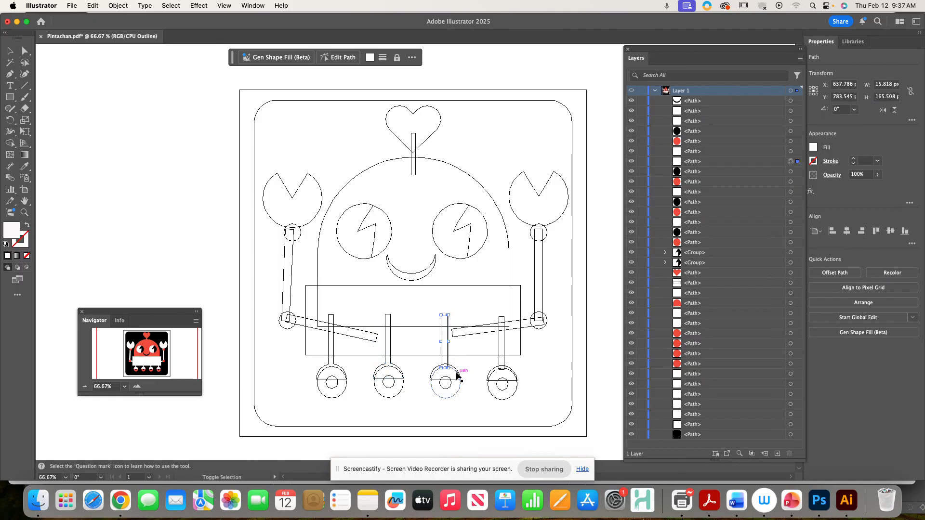
{"action": "left_click", "coordinate": [453, 371], "text": "shift"}
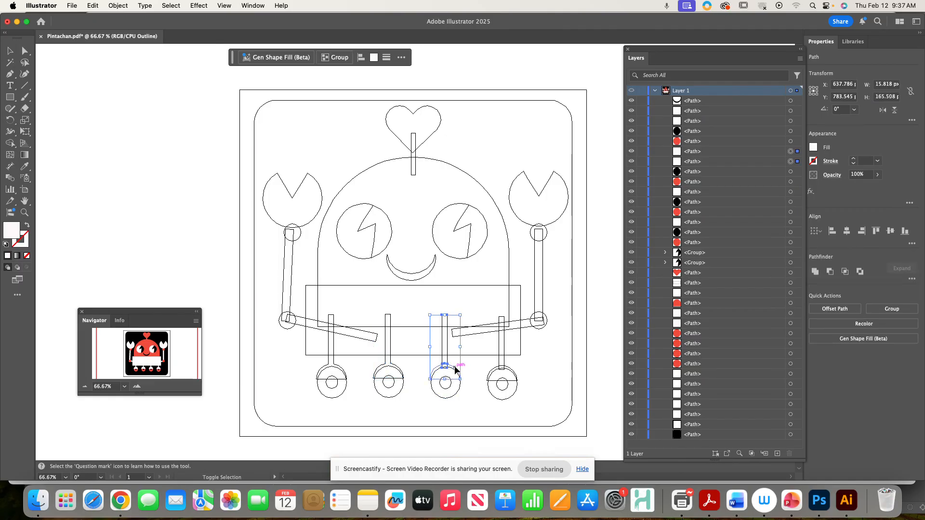
{"action": "left_click", "coordinate": [814, 273]}
{"action": "key", "text": "super+y"}
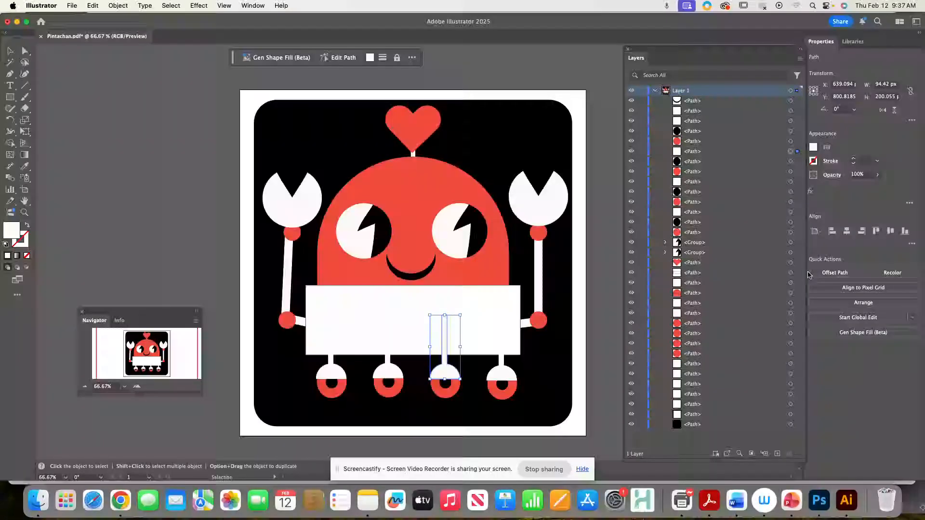
Step: Unite the rightmost leg with its white wheel cover and deselect it
{"action": "left_click", "coordinate": [502, 365]}
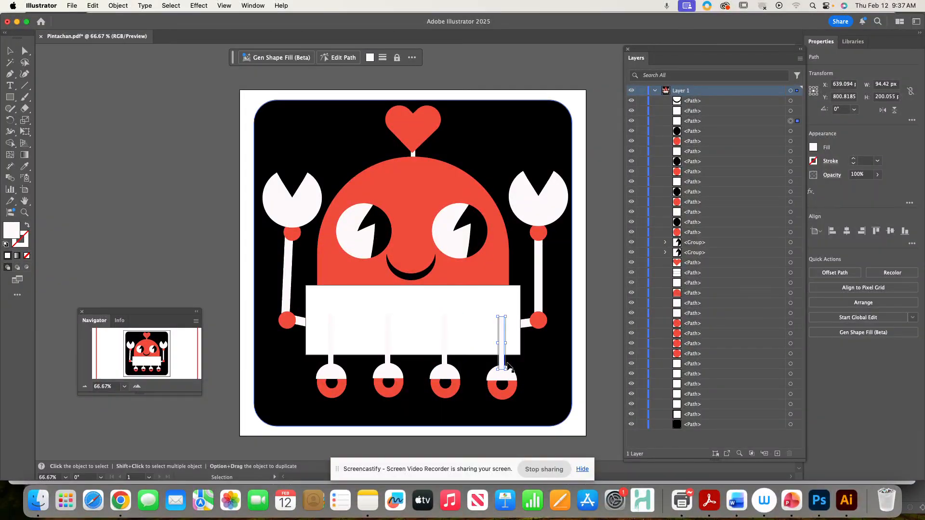
{"action": "left_click", "coordinate": [513, 377], "text": "shift"}
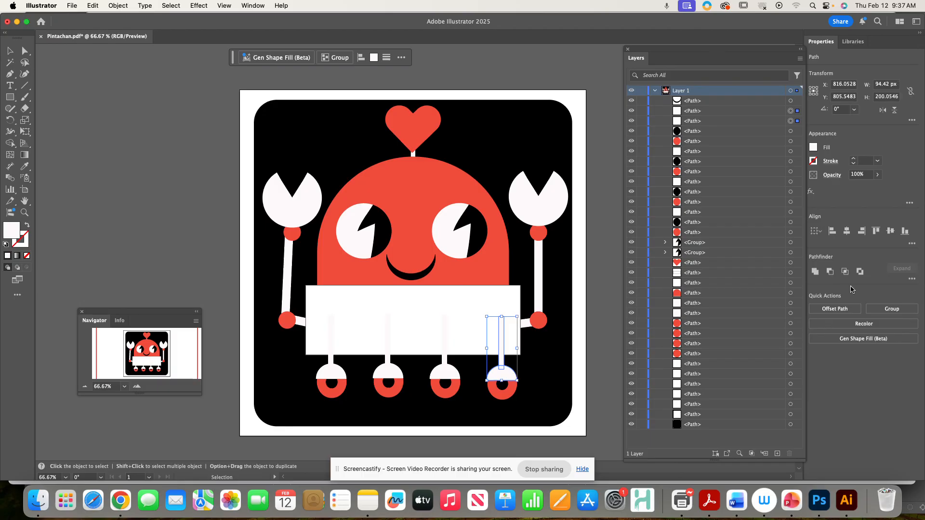
{"action": "left_click", "coordinate": [814, 271]}
{"action": "left_click", "coordinate": [598, 278]}
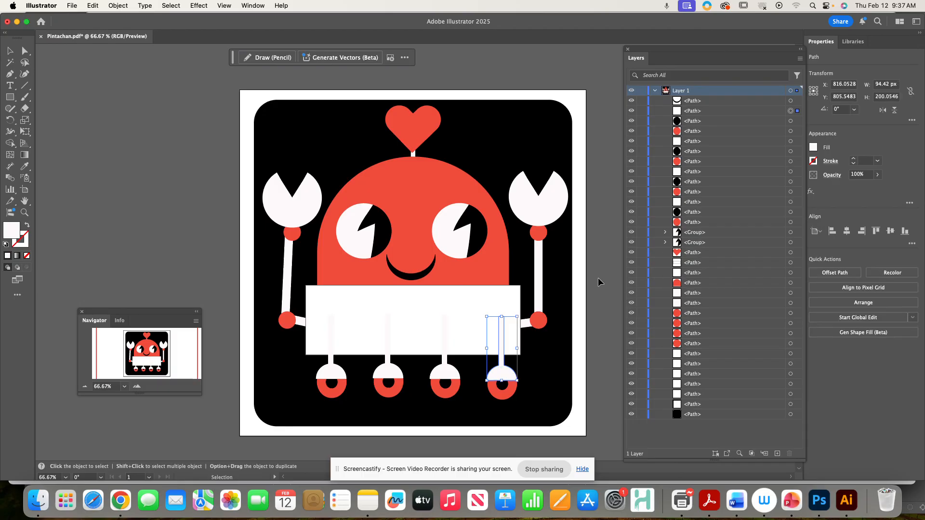
Step: Match the fill of all four united legs to the body's white using the Eyedropper, and deselect them
{"action": "left_click", "coordinate": [477, 342]}
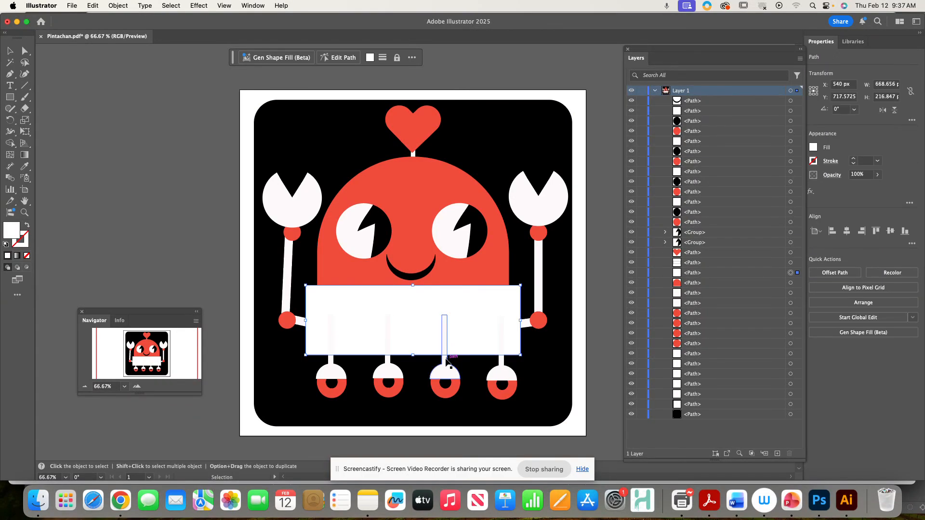
{"action": "left_click", "coordinate": [444, 362]}
{"action": "left_click", "coordinate": [395, 369], "text": "shift"}
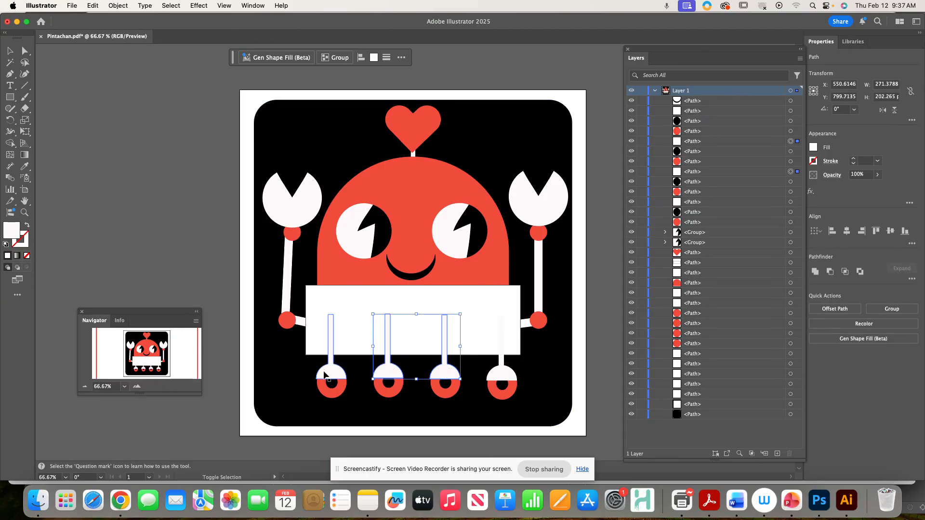
{"action": "left_click", "coordinate": [328, 375], "text": "shift"}
{"action": "left_click", "coordinate": [492, 373], "text": "shift"}
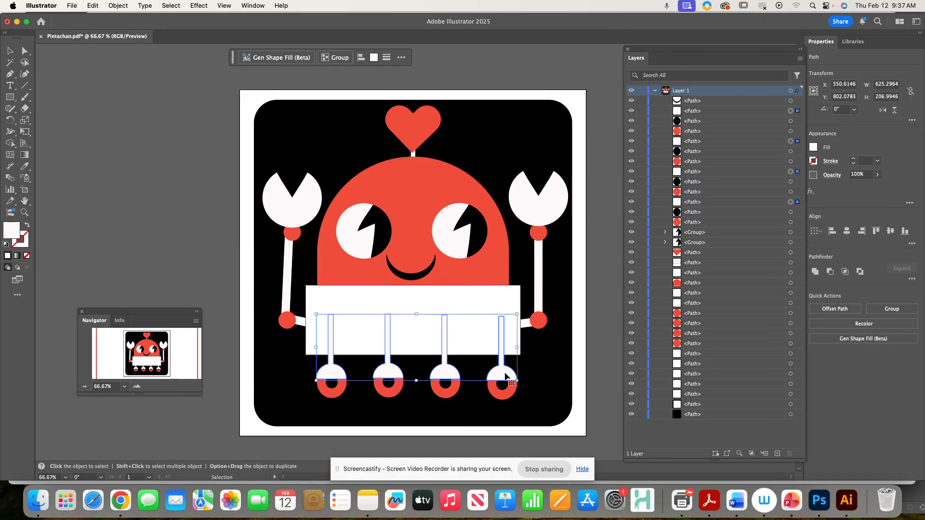
{"action": "key", "text": "i"}
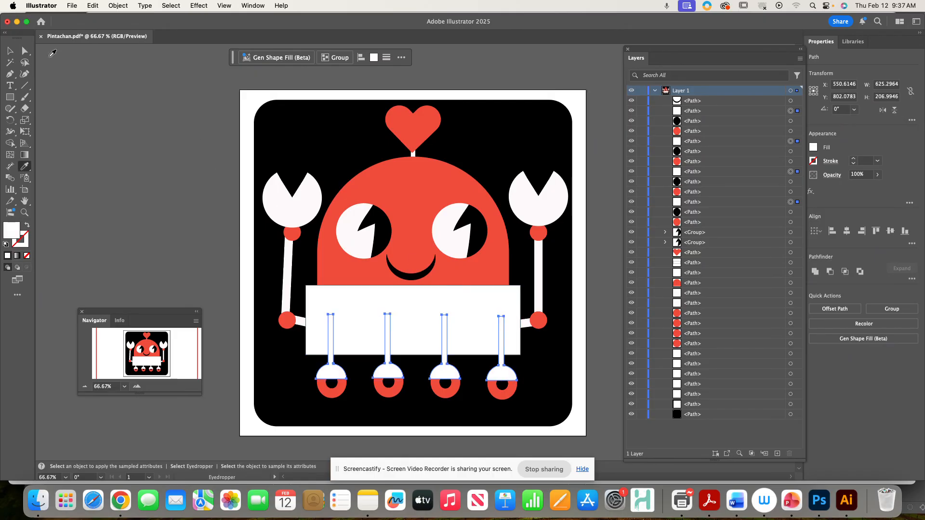
{"action": "left_click", "coordinate": [10, 50]}
{"action": "left_click", "coordinate": [87, 90]}
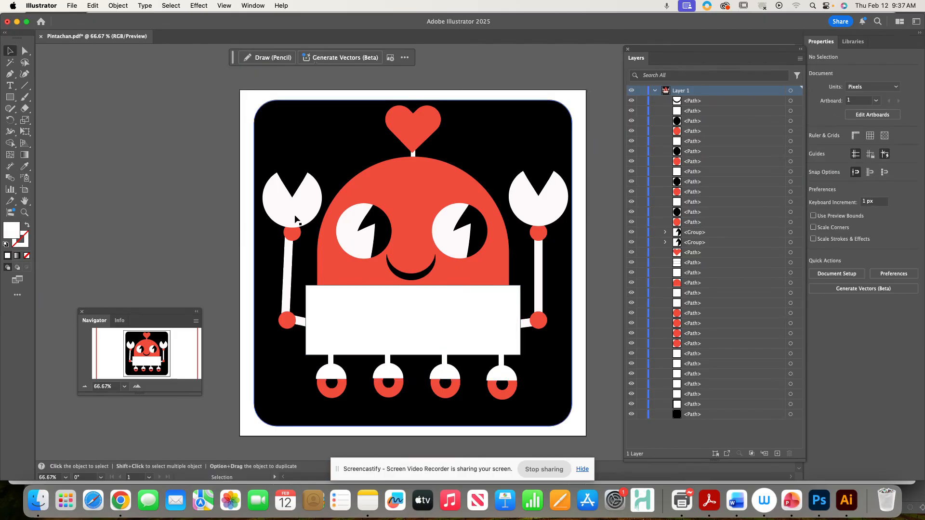
Step: Move the heart slightly up above the antenna and cut it from the artwork
{"action": "left_click", "coordinate": [429, 333]}
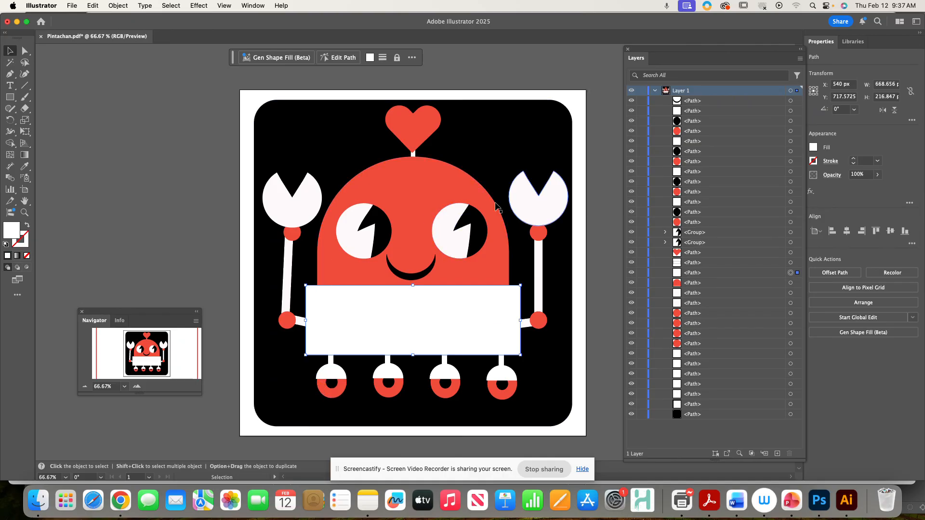
{"action": "left_click", "coordinate": [438, 123]}
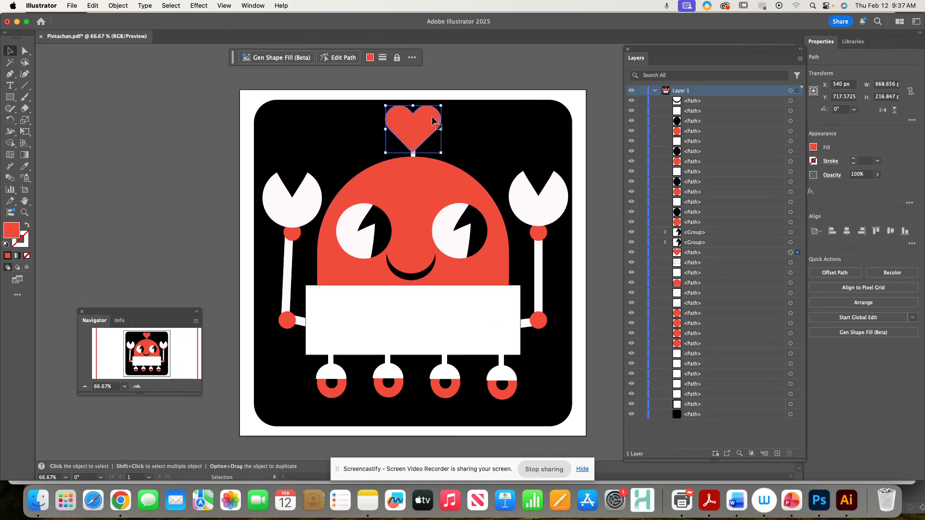
{"action": "mouse_move", "coordinate": [430, 128]}
{"action": "left_mouse_down"}
{"action": "mouse_move", "coordinate": [434, 103]}
{"action": "mouse_move", "coordinate": [436, 125]}
{"action": "mouse_move", "coordinate": [429, 106]}
{"action": "mouse_move", "coordinate": [429, 123]}
{"action": "left_mouse_up"}
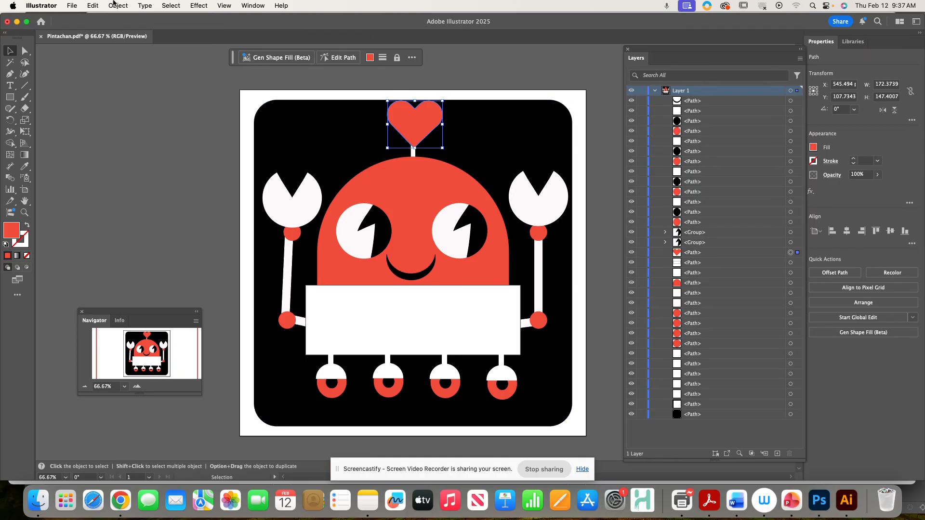
{"action": "left_click", "coordinate": [87, 4]}
{"action": "left_click", "coordinate": [87, 47]}
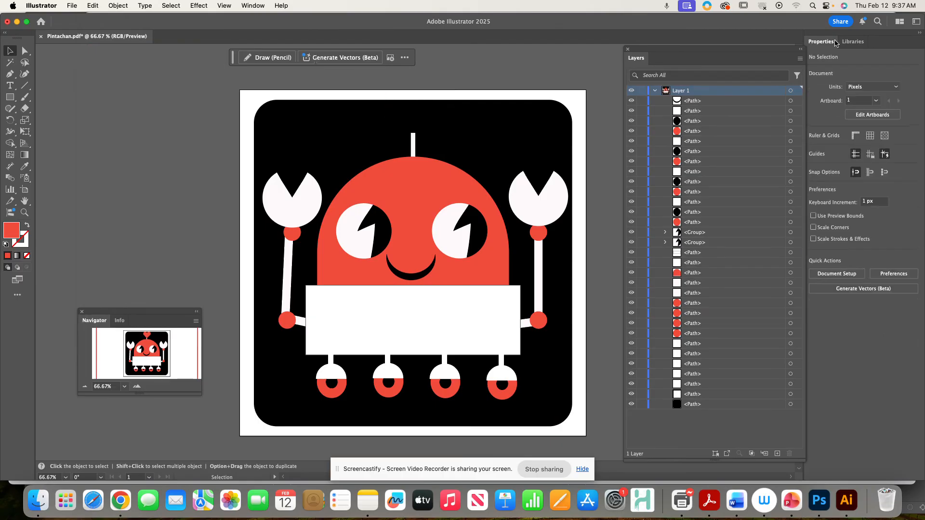
Step: Add a new layer named Heart above Layer 1 and paste the heart onto it in place
{"action": "left_click", "coordinate": [655, 91]}
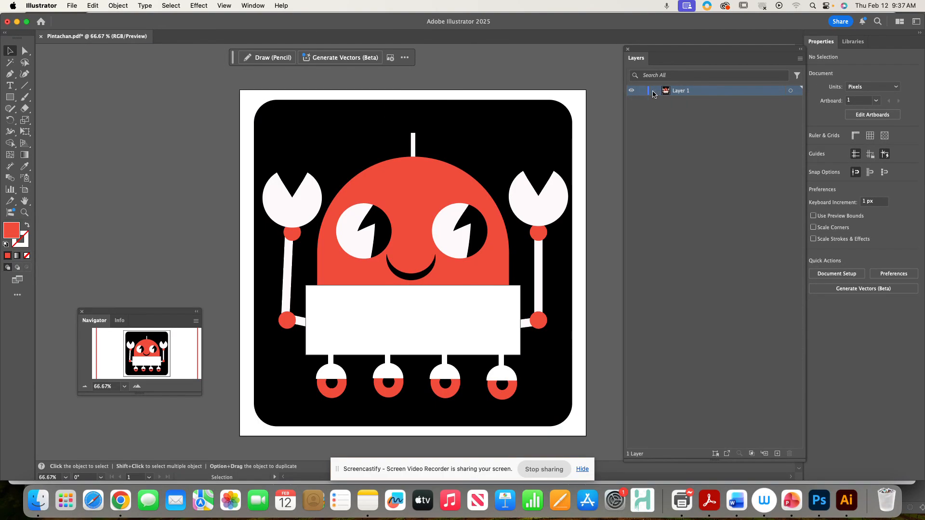
{"action": "left_click", "coordinate": [777, 454]}
{"action": "double_click", "coordinate": [681, 91]}
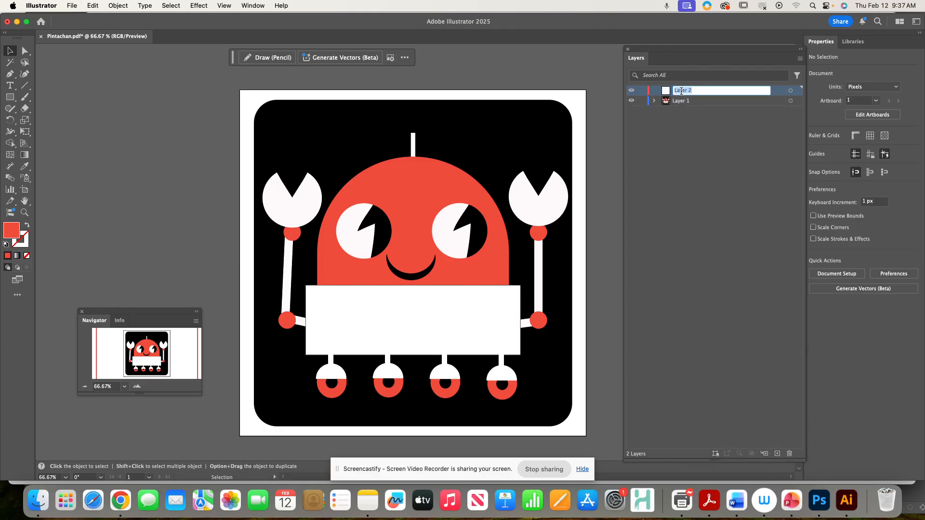
{"action": "type", "text": "Heart"}
{"action": "key", "text": "Return"}
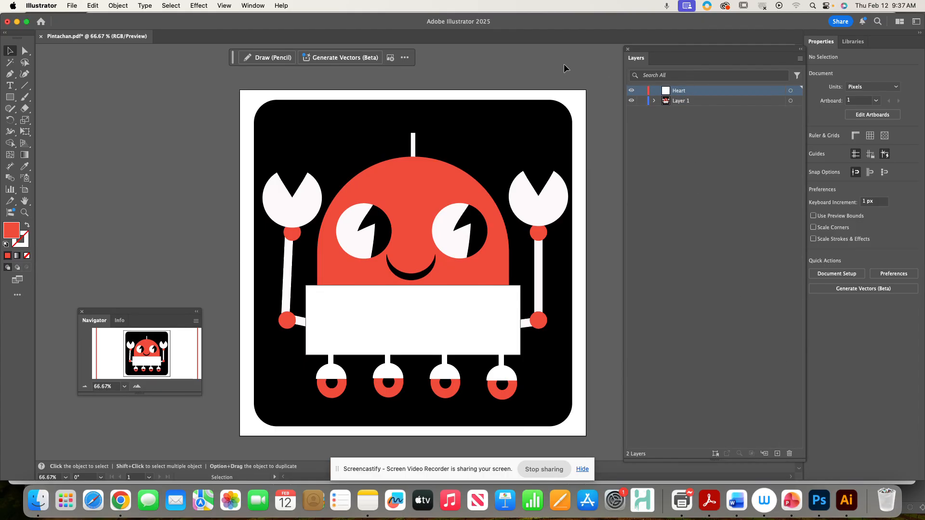
{"action": "key", "text": "super+v"}
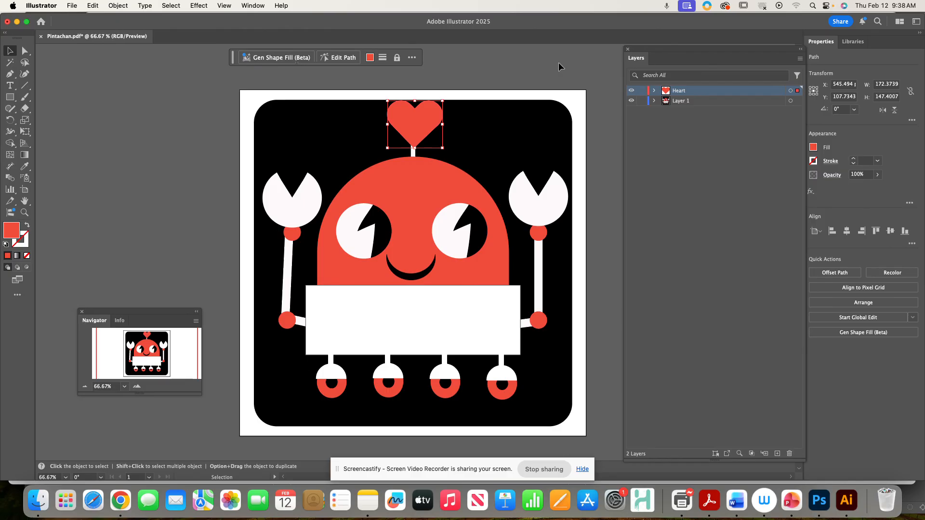
Step: Cut the white claw on the left side of the robot from Layer 1
{"action": "left_click", "coordinate": [676, 169]}
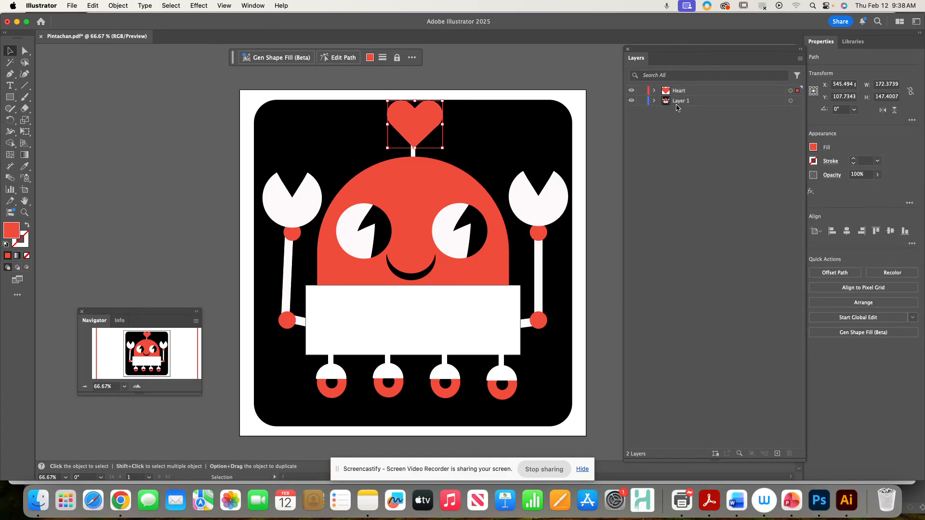
{"action": "left_click", "coordinate": [677, 103]}
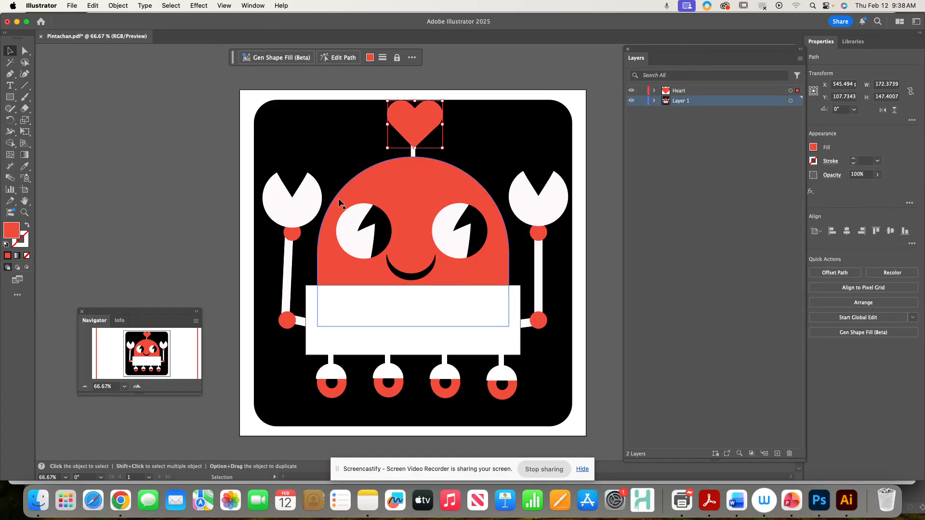
{"action": "left_click", "coordinate": [290, 200]}
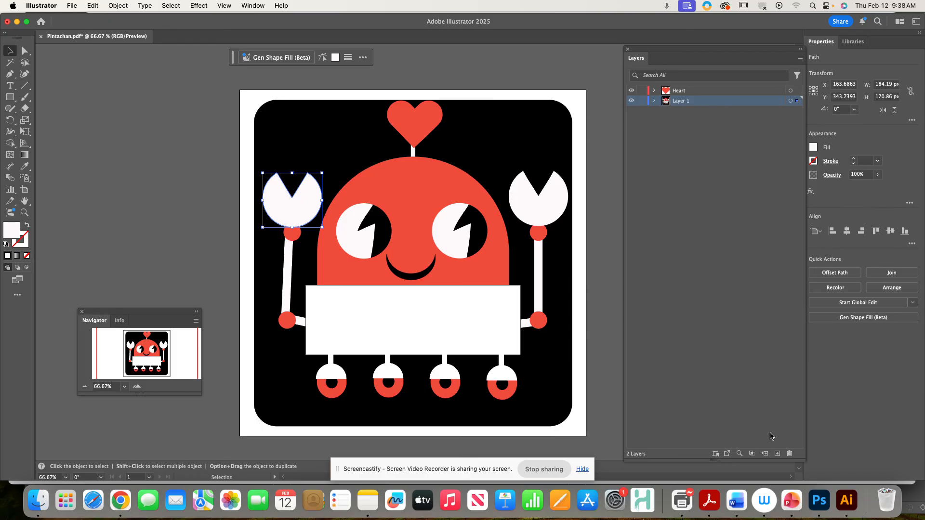
{"action": "key", "text": "super+x"}
Step: Add a new layer named Left Hands between Heart and Layer 1 and paste the claw onto it in place
{"action": "left_click", "coordinate": [778, 454]}
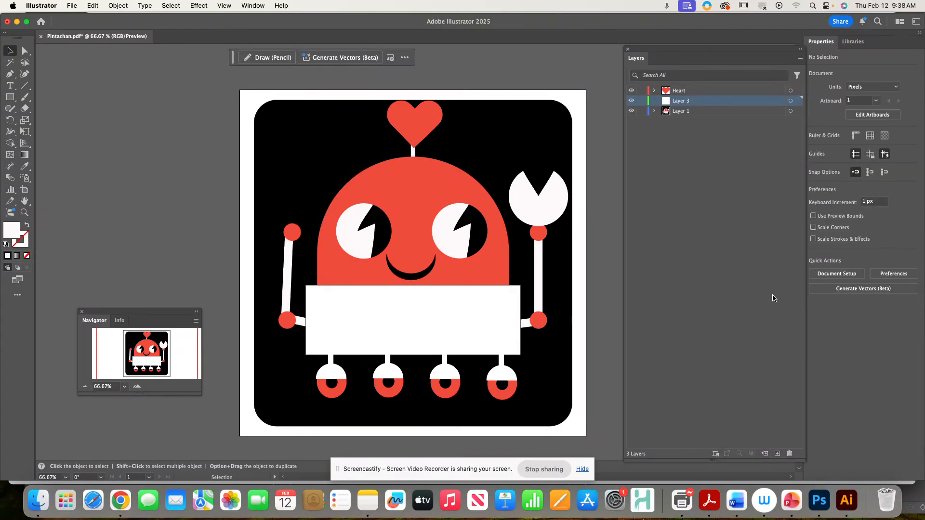
{"action": "double_click", "coordinate": [680, 104]}
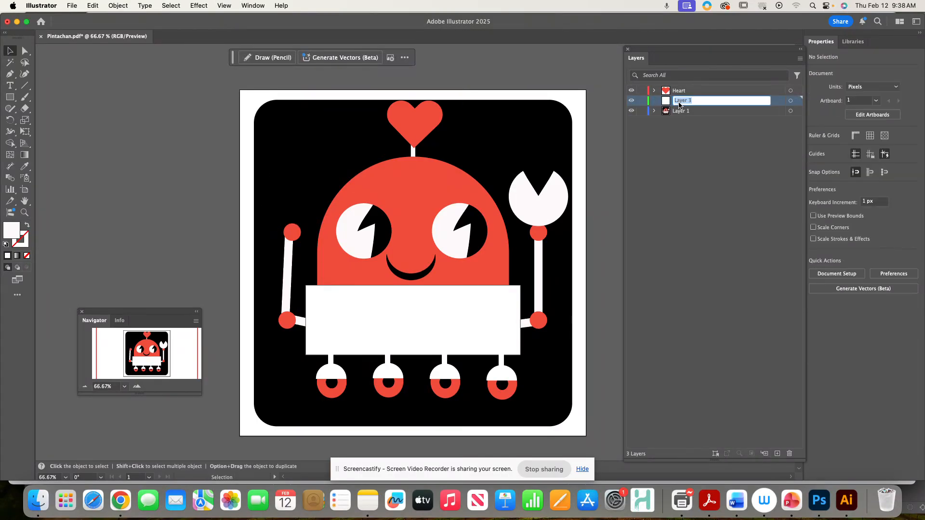
{"action": "type", "text": "Left Hands"}
{"action": "key", "text": "Return"}
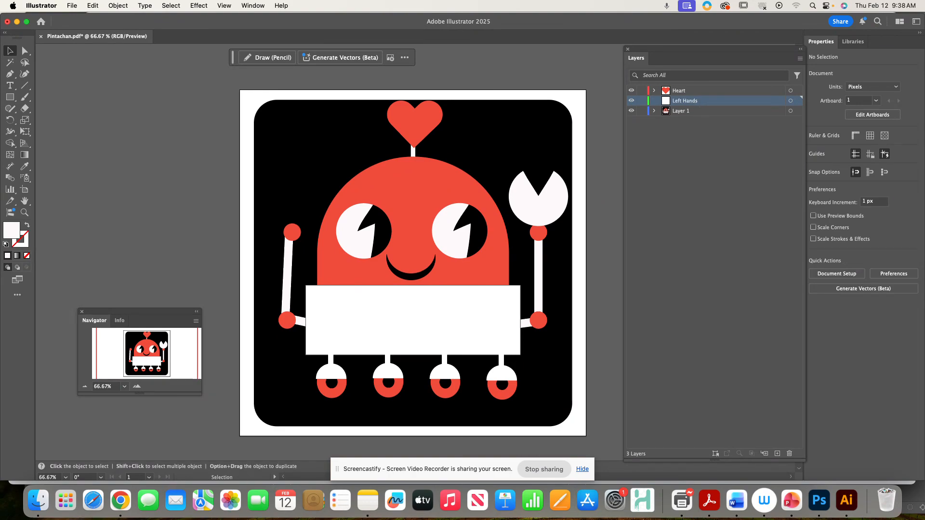
{"action": "key", "text": "super+f"}
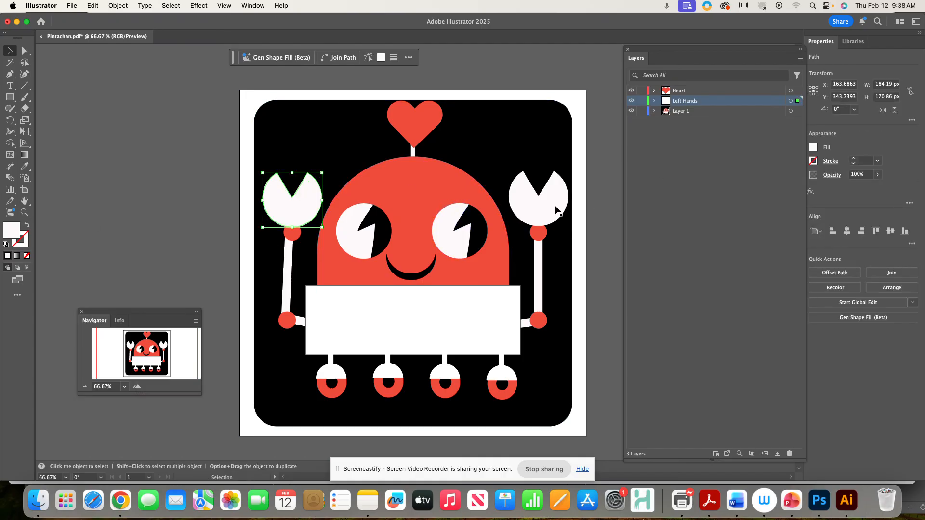
Step: Cut the white claw on the robot's right side and paste it in place on a new layer named Right Hand above Layer 1
{"action": "left_click", "coordinate": [544, 210]}
{"action": "key", "text": "super+x"}
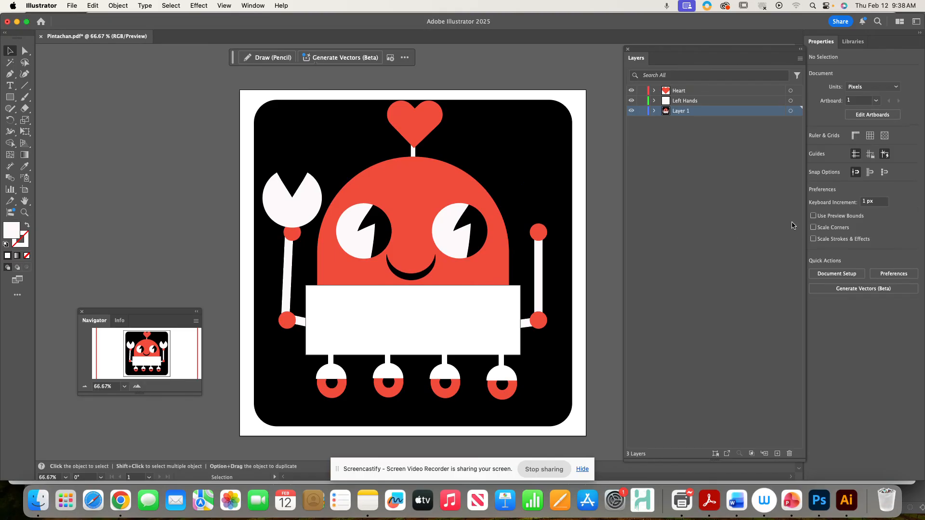
{"action": "left_click", "coordinate": [778, 454]}
{"action": "double_click", "coordinate": [683, 111]}
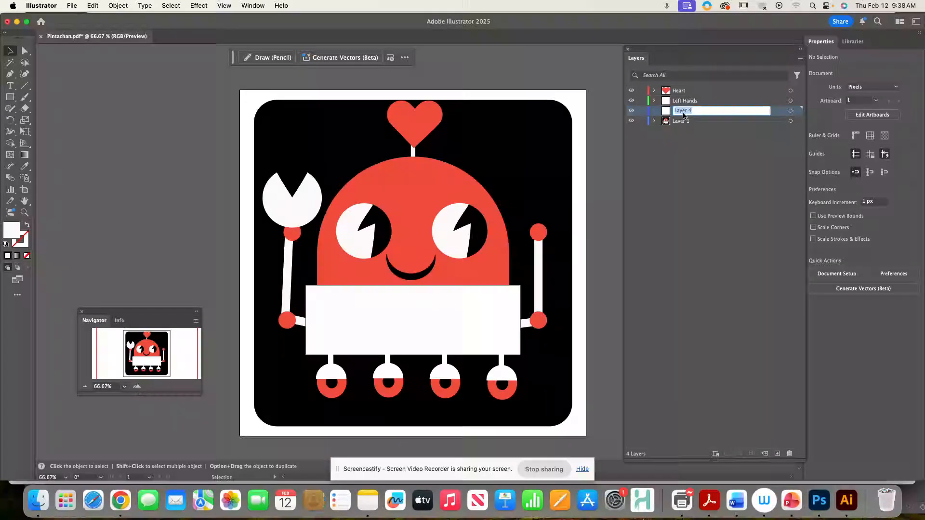
{"action": "type", "text": "Rigth"}
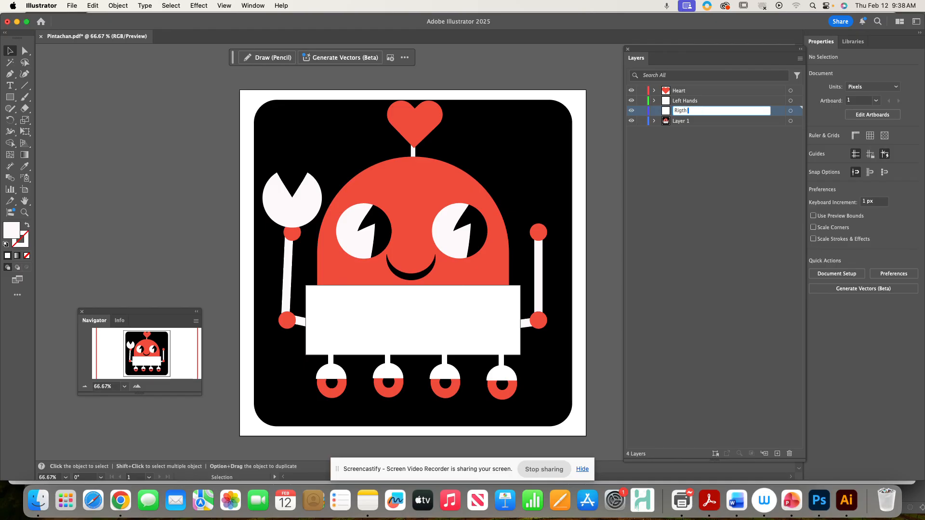
{"action": "type", "text": " Harht Hand"}
{"action": "key", "text": "Return"}
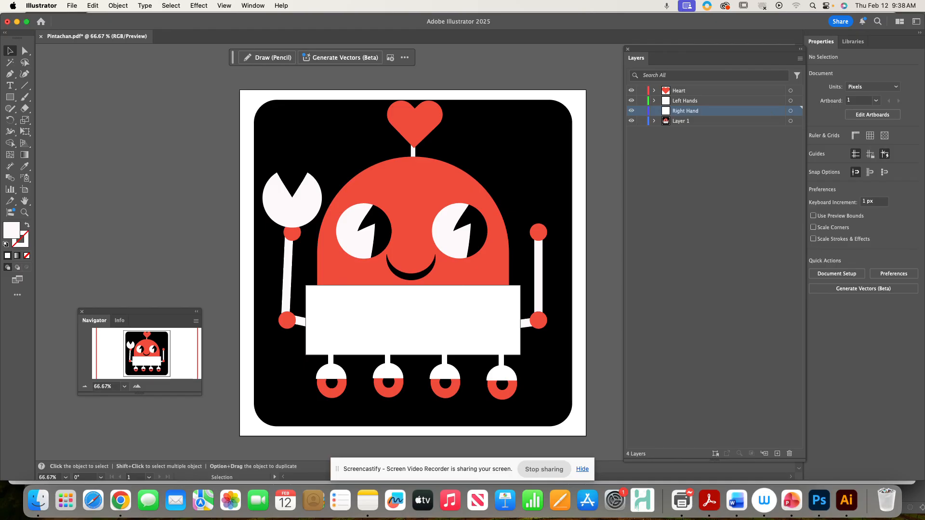
{"action": "key", "text": "super+f"}
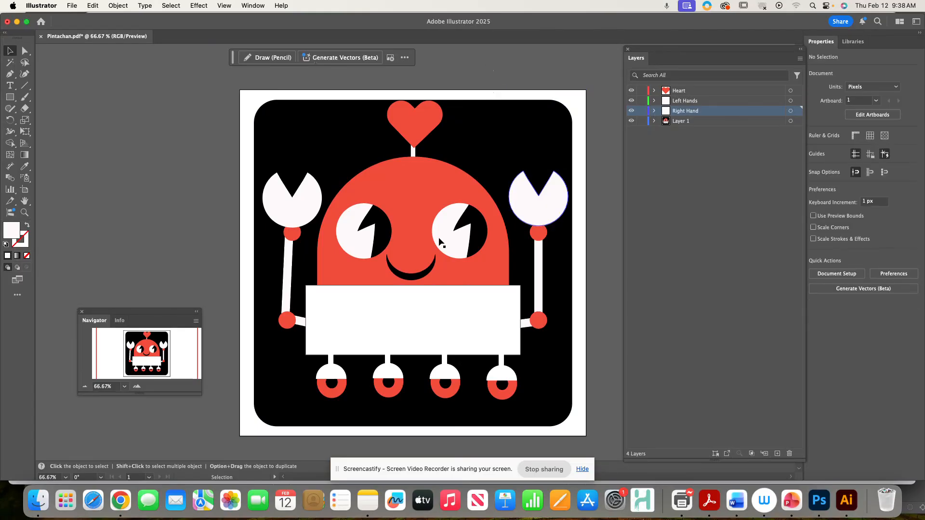
Step: Rename Layer 1, which holds the torso, wheels and remaining robot parts, as Body
{"action": "left_click", "coordinate": [409, 311]}
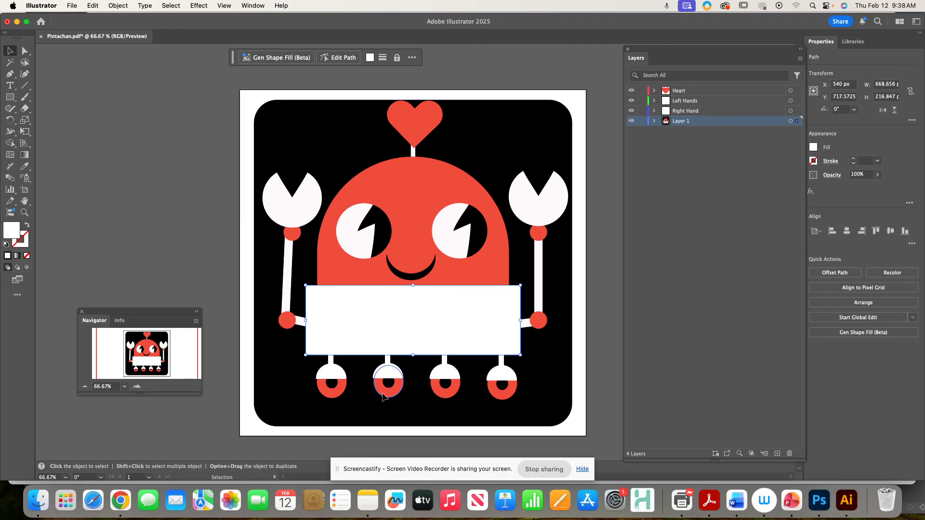
{"action": "left_click", "coordinate": [383, 397]}
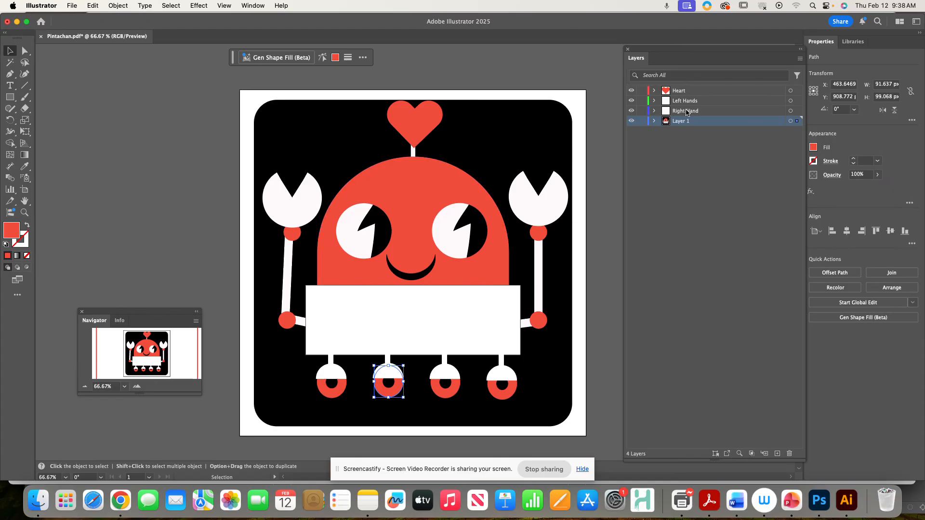
{"action": "double_click", "coordinate": [686, 122]}
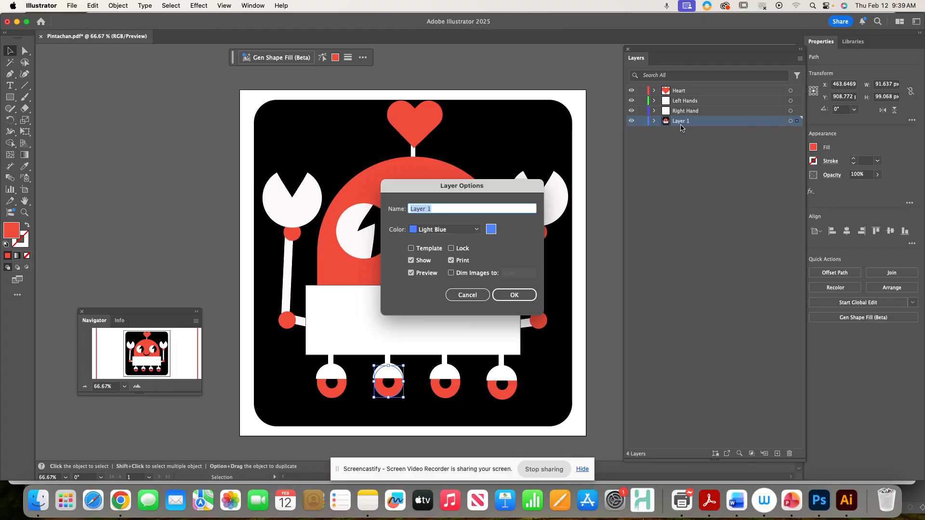
{"action": "type", "text": "Body"}
{"action": "key", "text": "Return"}
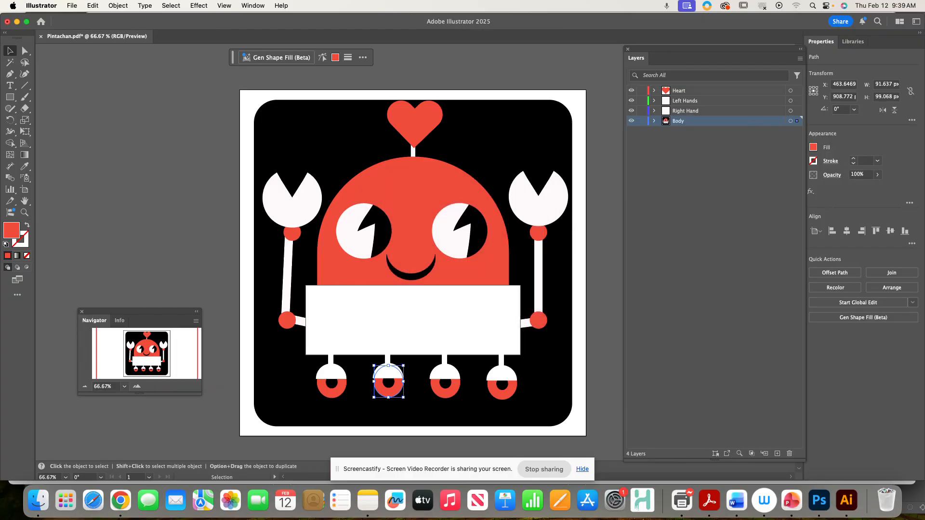
Step: Deselect all artwork and save the changes to the PDF document
{"action": "left_click", "coordinate": [681, 153]}
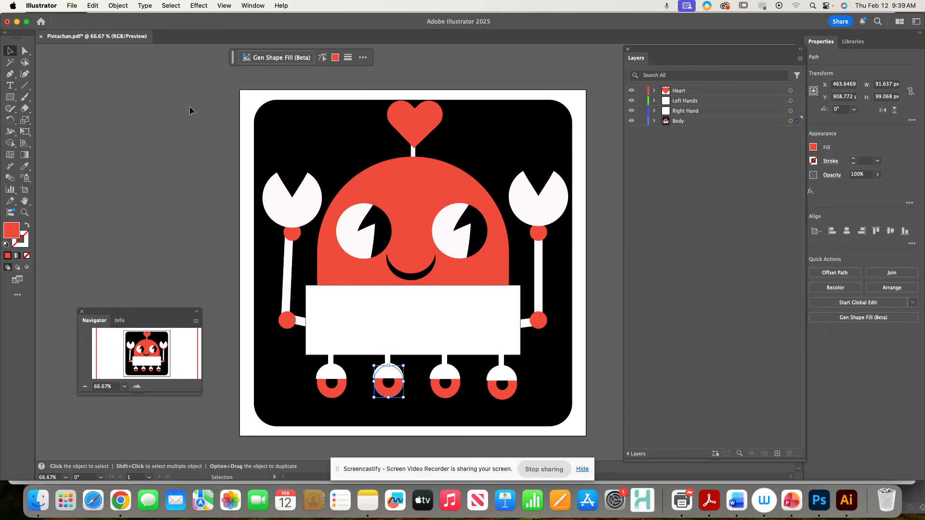
{"action": "left_click", "coordinate": [358, 312]}
{"action": "left_click", "coordinate": [153, 137]}
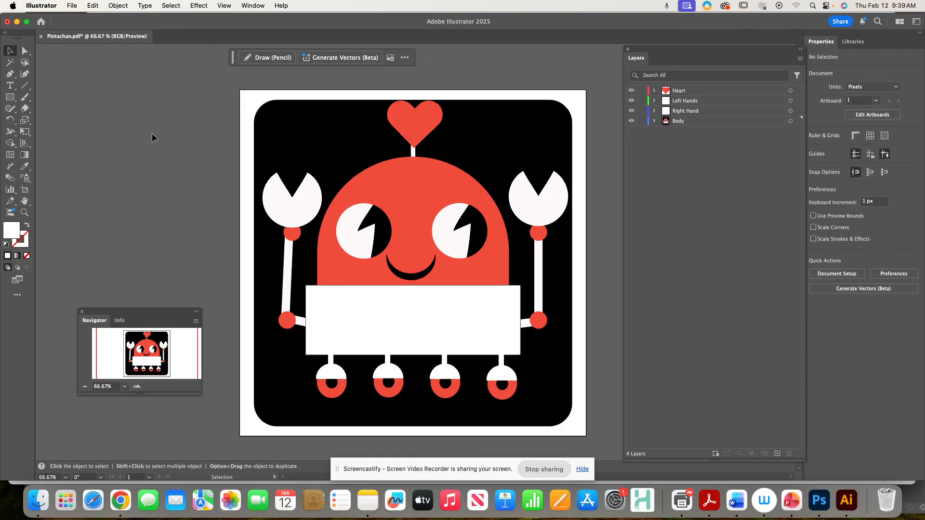
{"action": "left_click", "coordinate": [72, 5]}
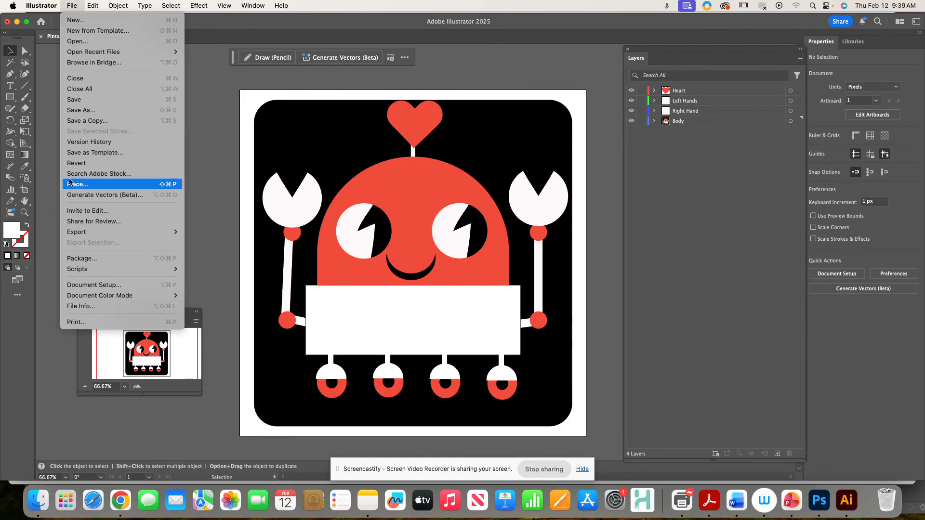
{"action": "left_click", "coordinate": [82, 100]}
Step: Save the document on the computer as Jazzy_Aftereffects in Adobe Illustrator (ai) format on the Desktop, accepting the Illustrator 2020 options
{"action": "left_click", "coordinate": [71, 6]}
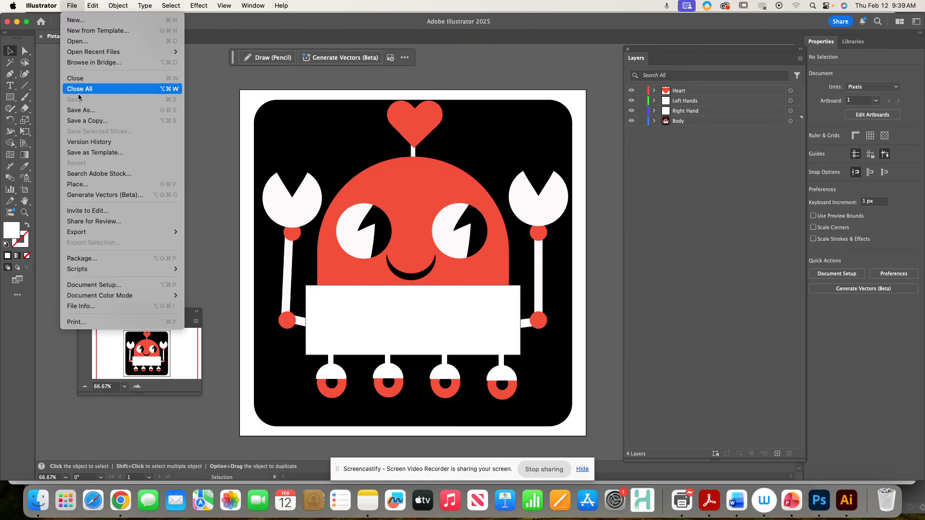
{"action": "left_click", "coordinate": [81, 120]}
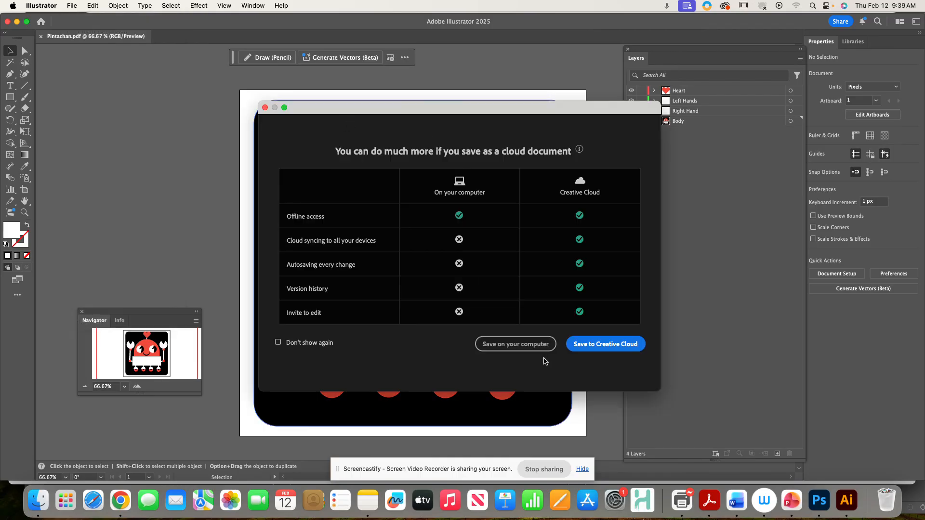
{"action": "left_click", "coordinate": [528, 343]}
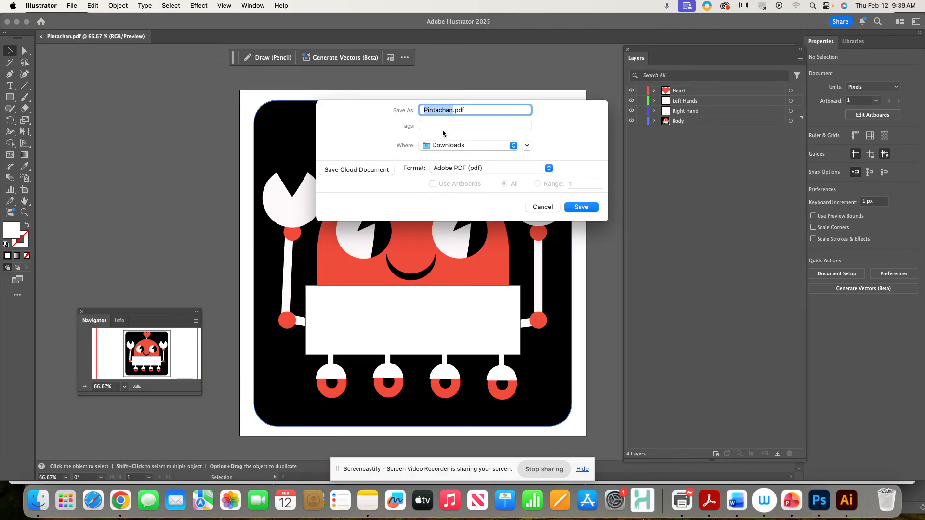
{"action": "type", "text": "Jazzy_Afteret"}
{"action": "type", "text": "fects"}
{"action": "left_click", "coordinate": [446, 168]}
{"action": "left_click", "coordinate": [448, 137]}
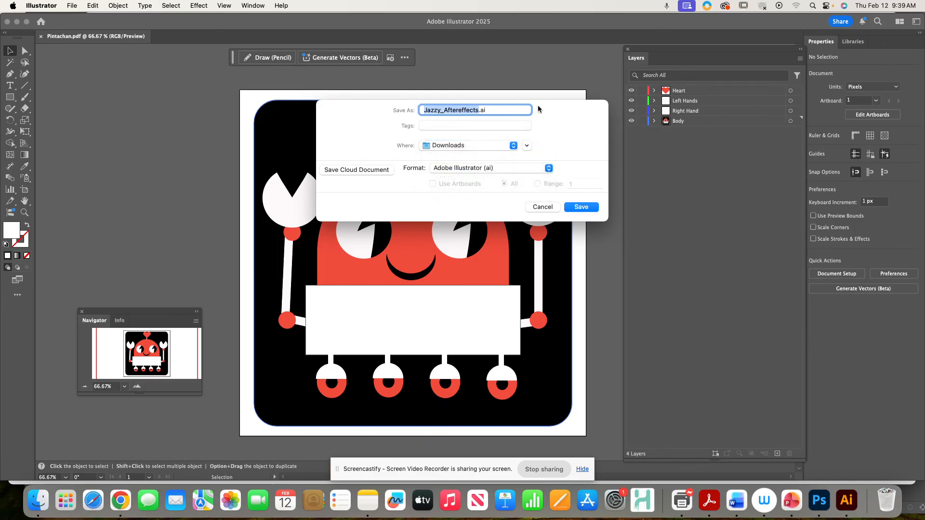
{"action": "left_click", "coordinate": [439, 145]}
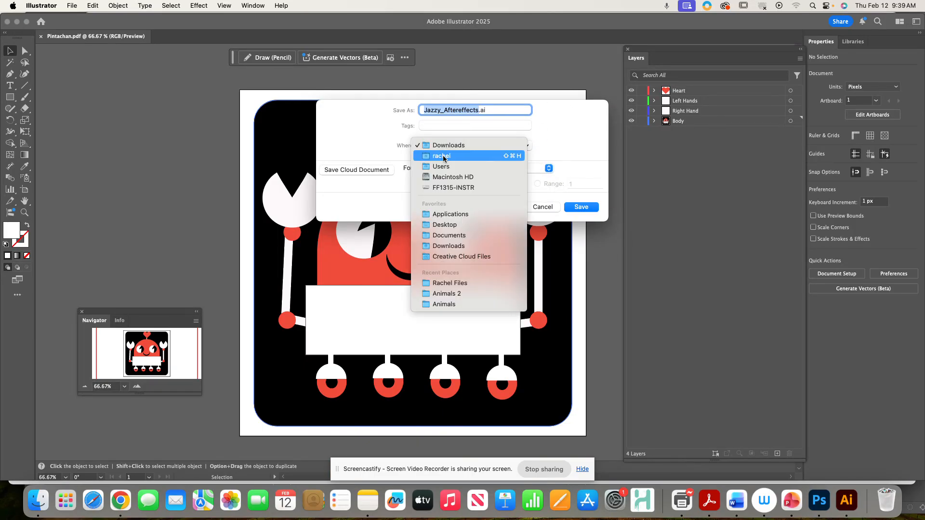
{"action": "left_click", "coordinate": [446, 214]}
{"action": "left_click", "coordinate": [590, 208]}
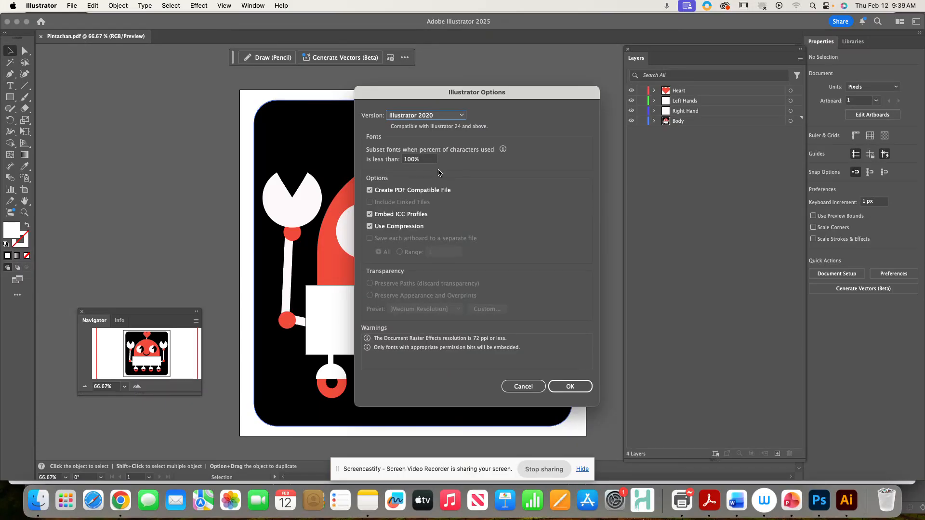
{"action": "left_click", "coordinate": [569, 387]}
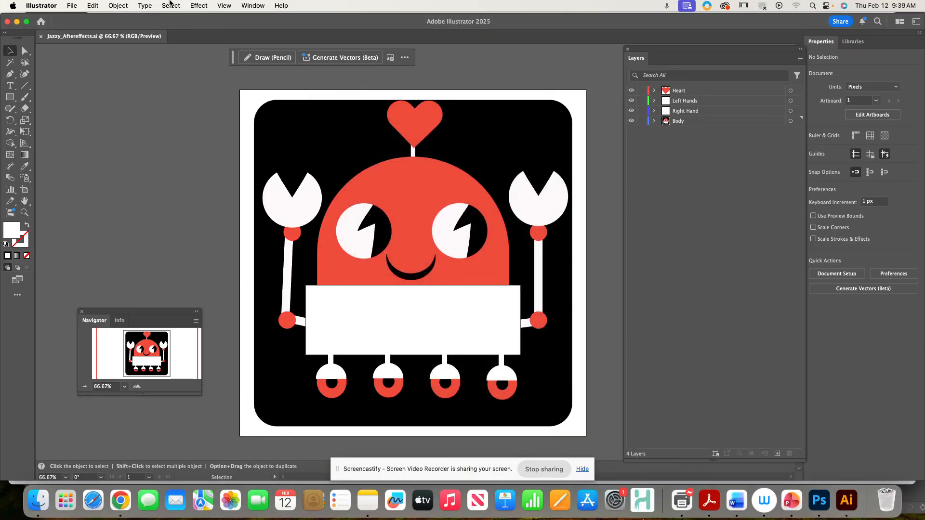
Step: Set up an export of the artwork to the Desktop in Photoshop (psd) format with the file name Jazzy_Photoshop
{"action": "left_click", "coordinate": [71, 5]}
{"action": "mouse_move", "coordinate": [109, 232]}
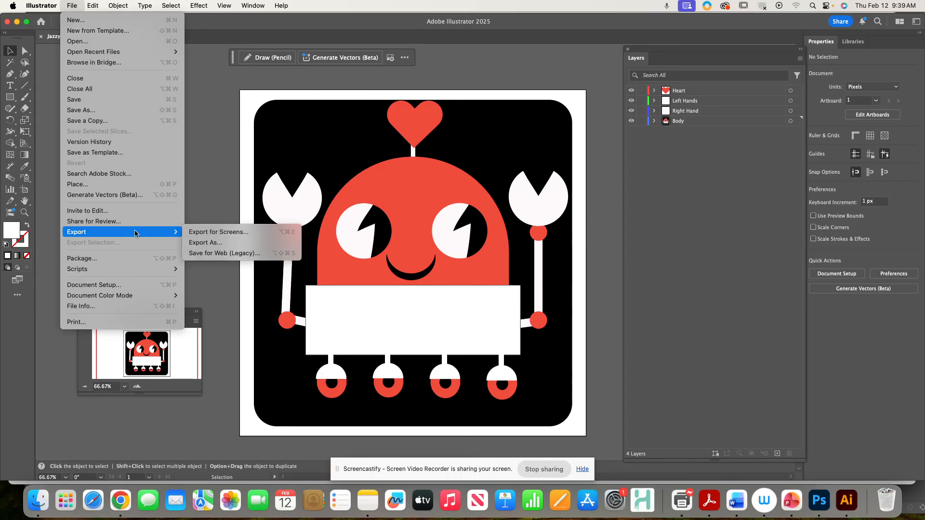
{"action": "left_click", "coordinate": [248, 242]}
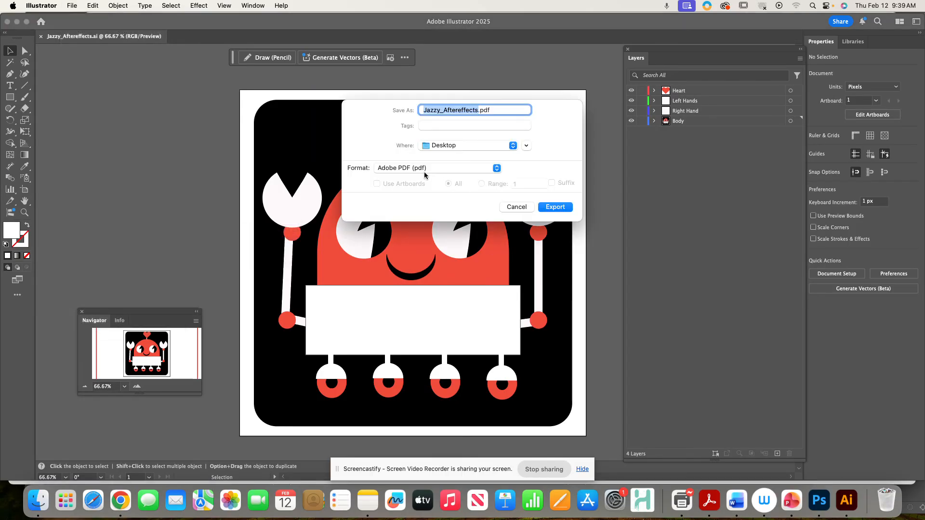
{"action": "left_click", "coordinate": [424, 171]}
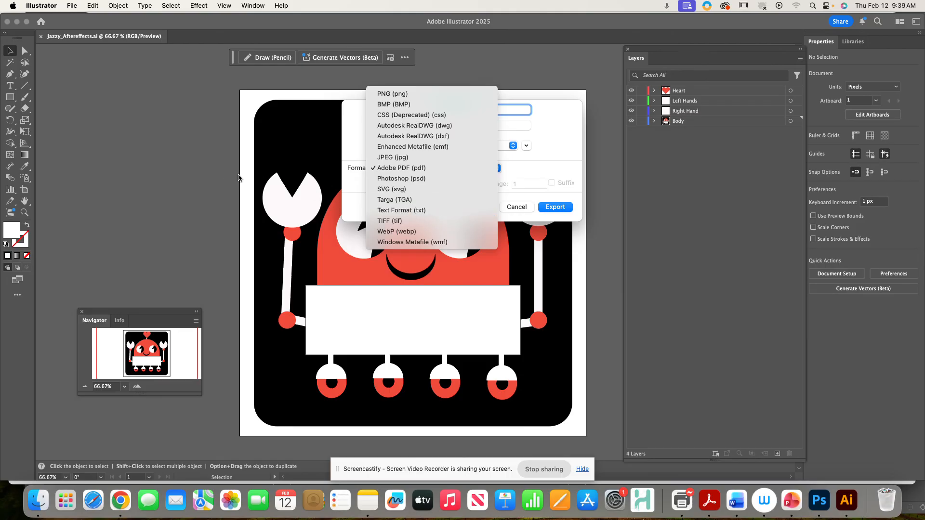
{"action": "left_click", "coordinate": [396, 178]}
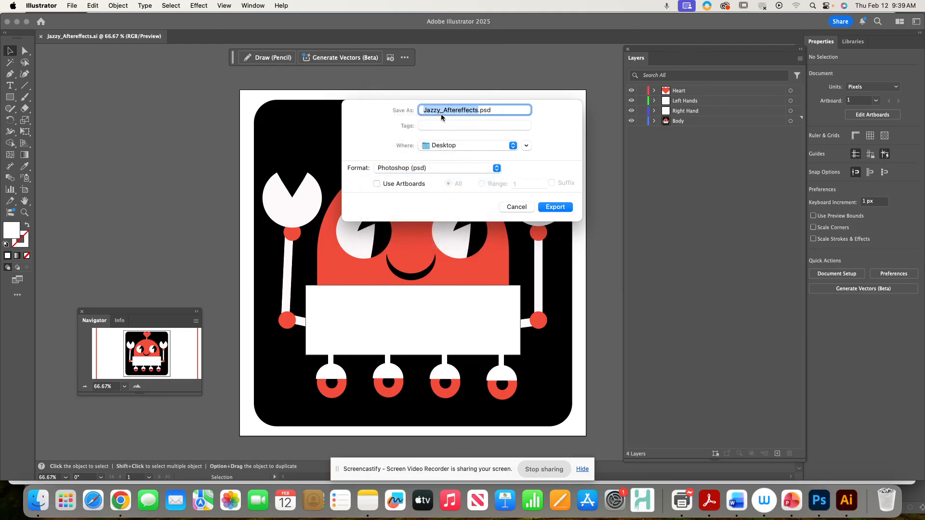
{"action": "left_click", "coordinate": [463, 110]}
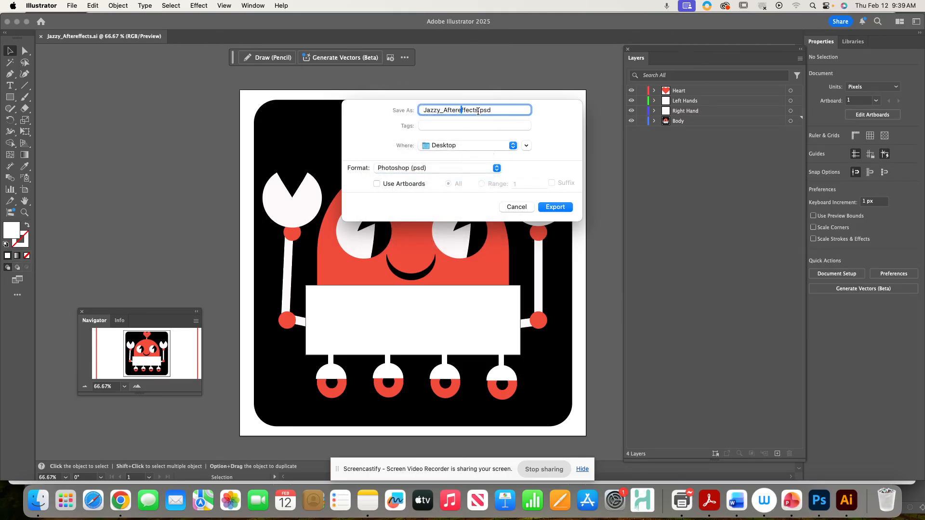
{"action": "left_click_drag", "start_coordinate": [478, 110], "coordinate": [442, 108]}
{"action": "type", "text": "Photoshop"}
{"action": "left_click", "coordinate": [557, 210]}
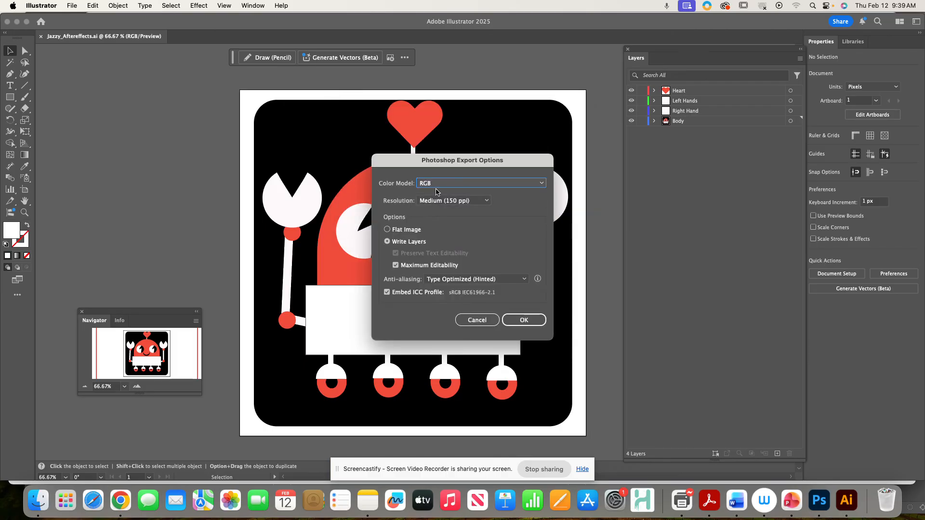
Step: Set the Photoshop export resolution to Screen (72 ppi) and complete the export with Write Layers kept on
{"action": "left_click", "coordinate": [441, 202]}
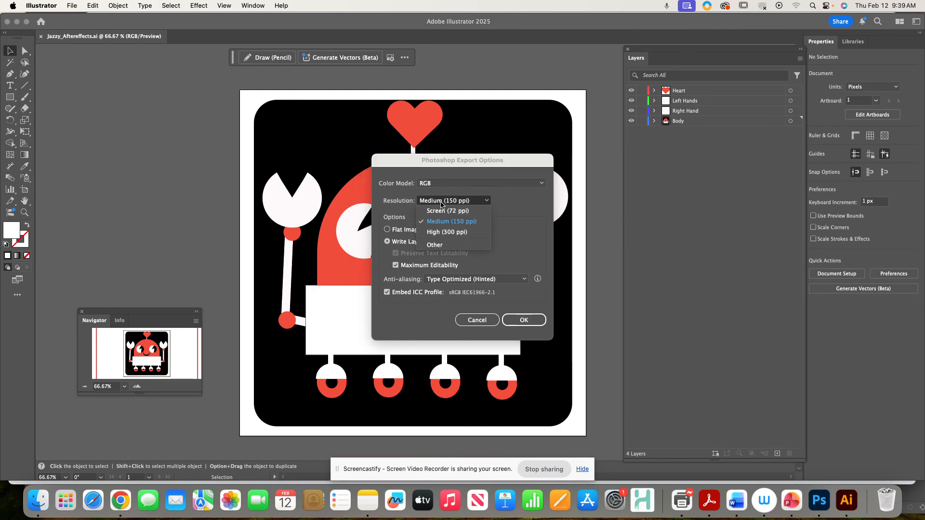
{"action": "left_click", "coordinate": [442, 211]}
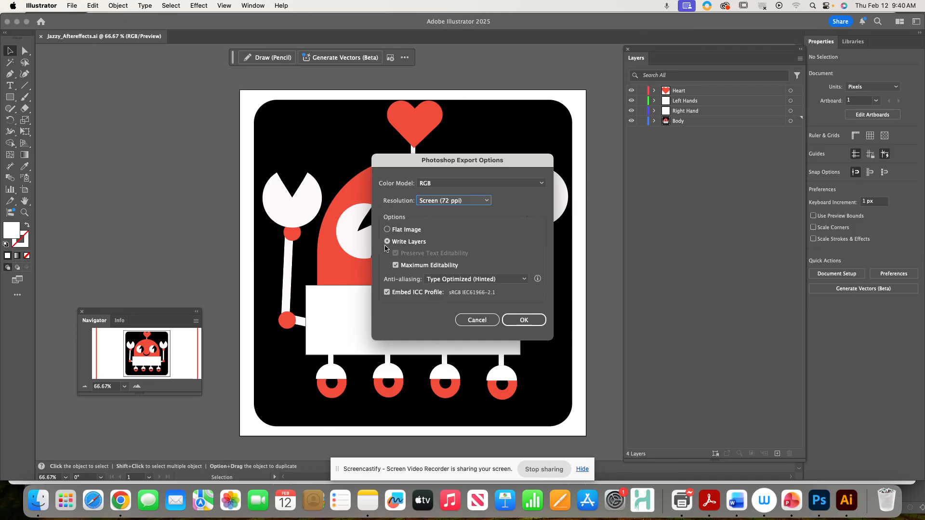
{"action": "left_click", "coordinate": [531, 322]}
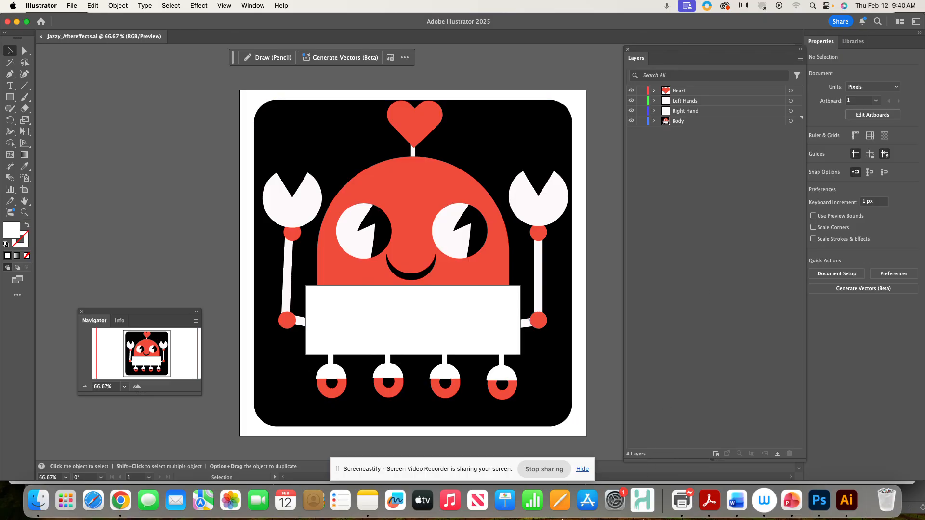
Step: Switch to Photoshop and open Jazzy_Photoshop.psd from the Desktop
{"action": "left_click", "coordinate": [830, 502]}
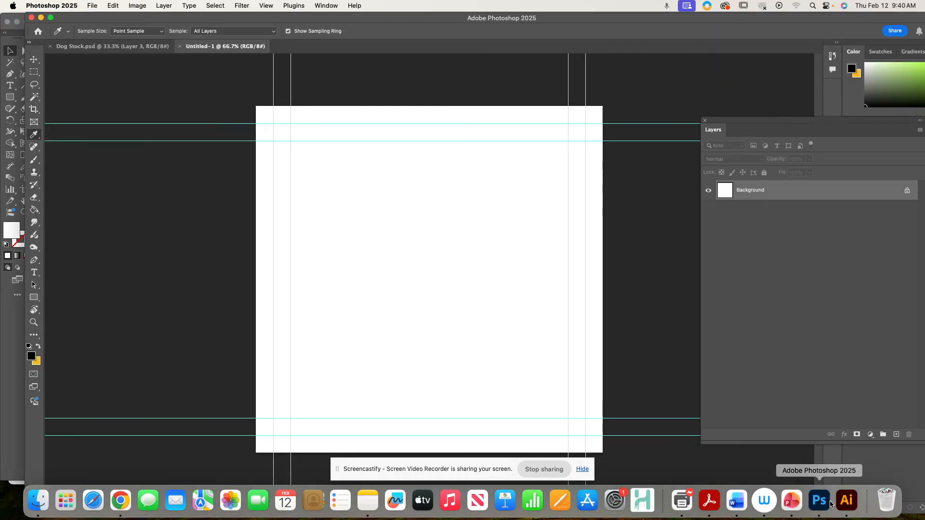
{"action": "key", "text": "super+o"}
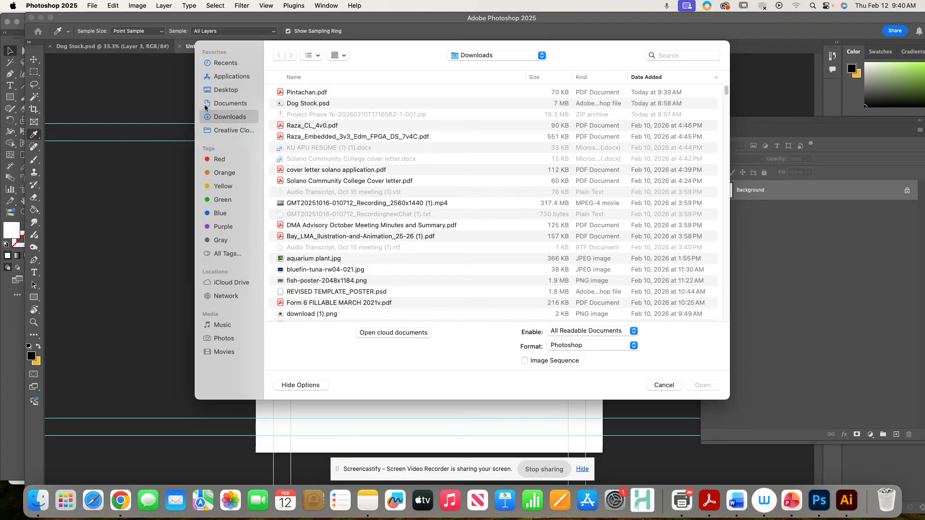
{"action": "left_click", "coordinate": [224, 89]}
{"action": "left_click", "coordinate": [324, 93]}
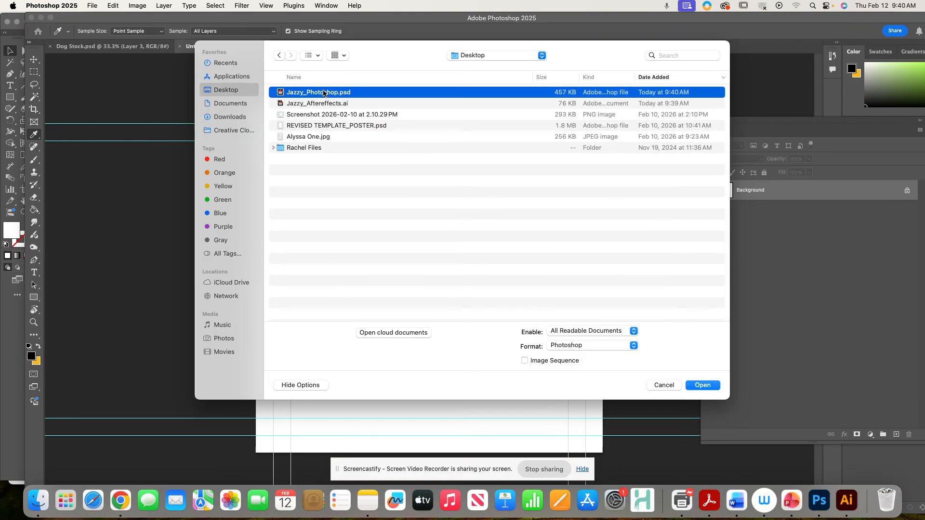
{"action": "left_click", "coordinate": [702, 385]}
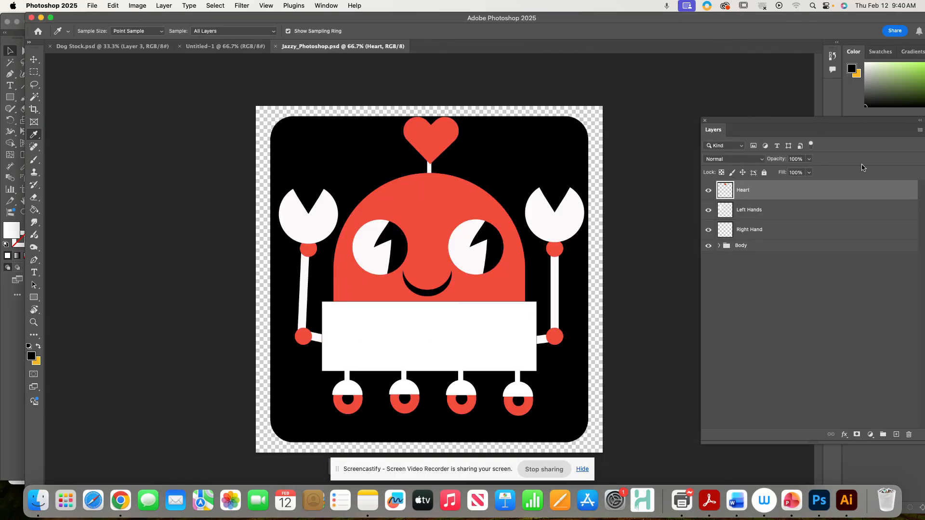
Step: Merge the Body group into a single layer, checking what it contains by toggling its visibility
{"action": "left_click", "coordinate": [709, 248]}
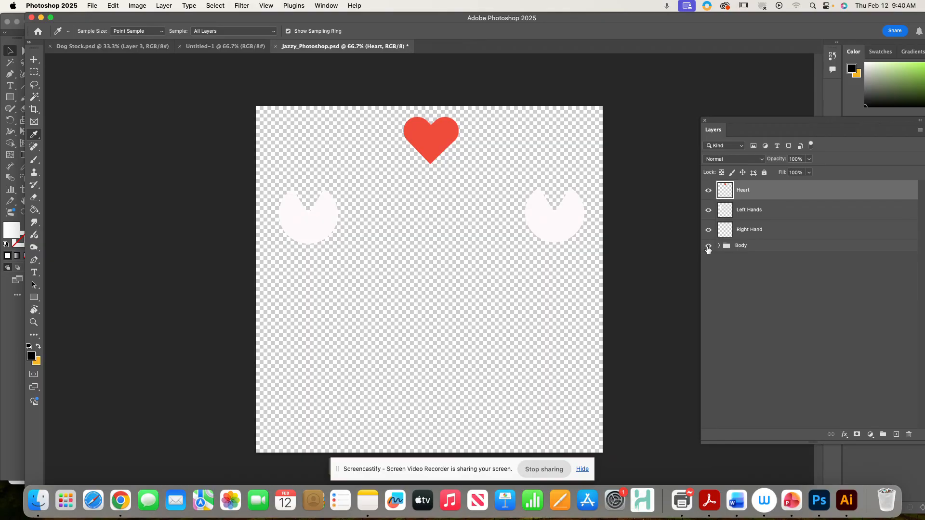
{"action": "left_click", "coordinate": [709, 247]}
{"action": "left_click", "coordinate": [756, 249]}
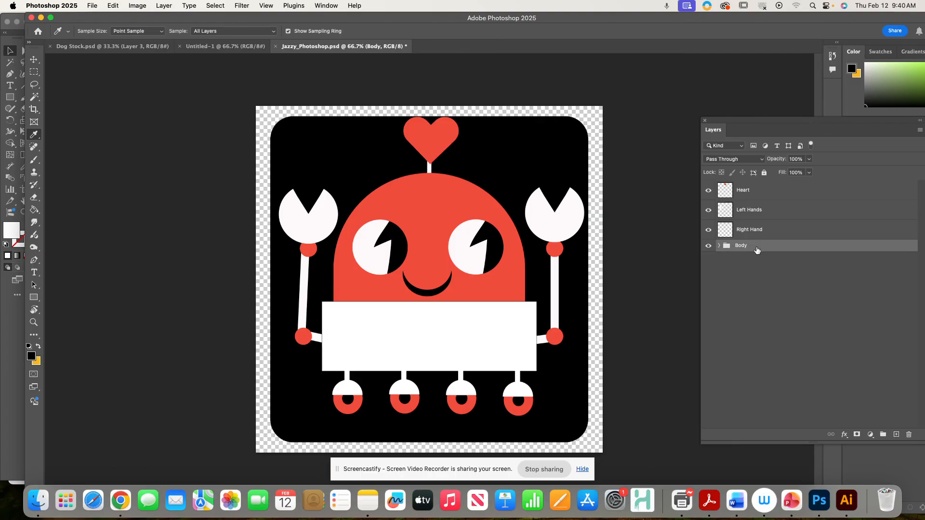
{"action": "right_click", "coordinate": [756, 250]}
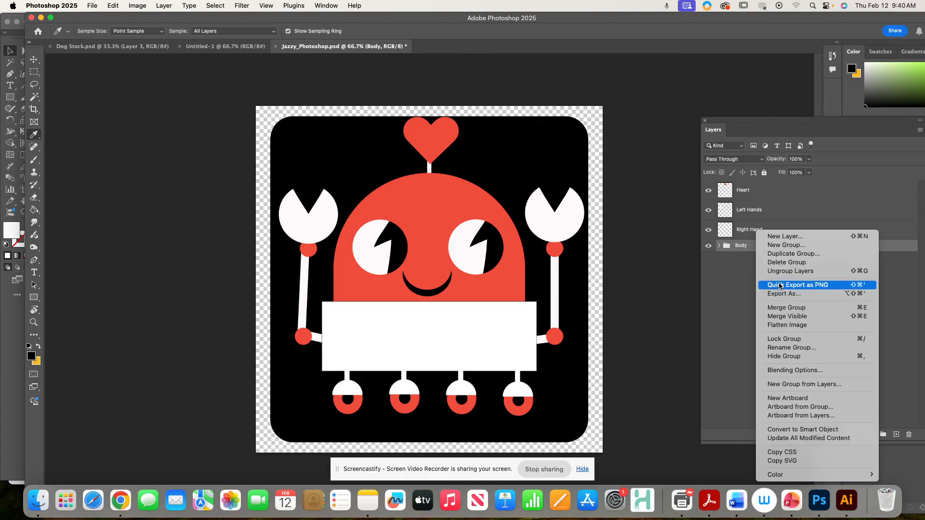
{"action": "left_click", "coordinate": [784, 309]}
{"action": "left_click", "coordinate": [708, 250]}
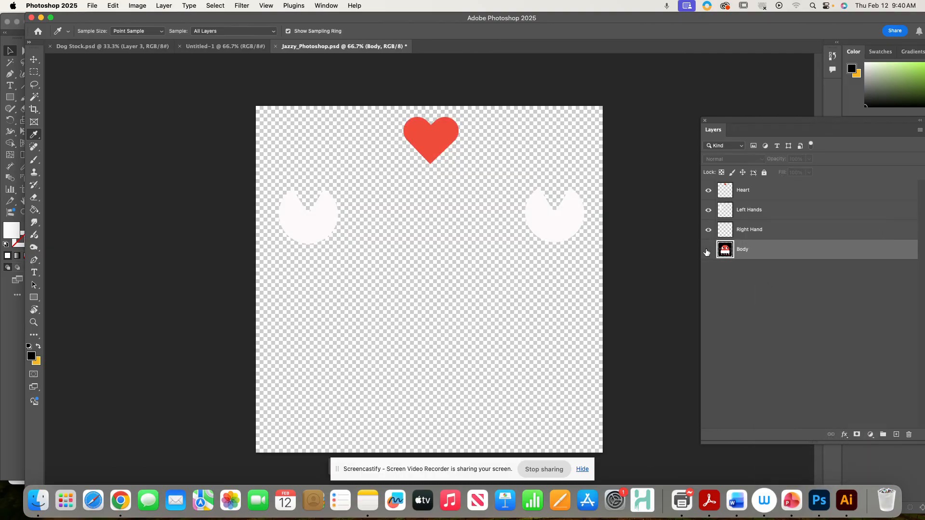
{"action": "left_click", "coordinate": [708, 250]}
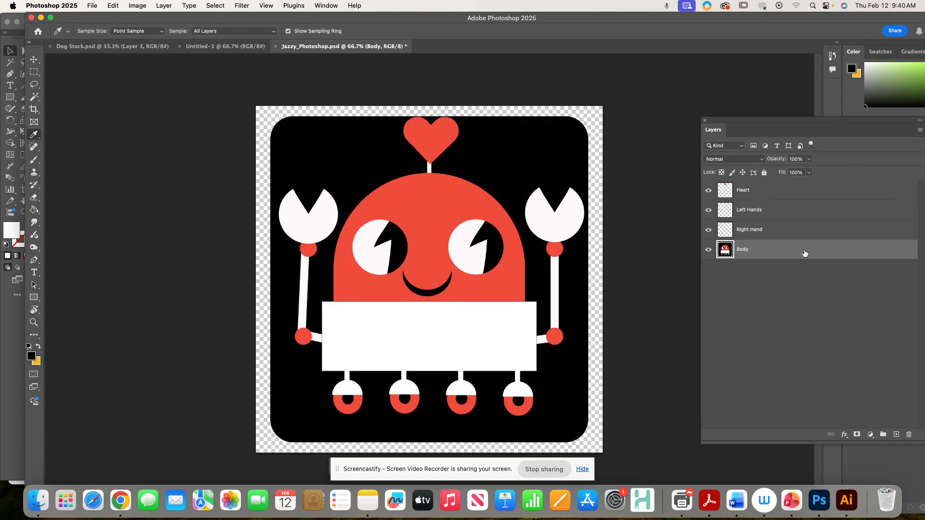
Step: Add a white (ffffff) Solid Color fill layer and place it beneath the Body layer
{"action": "left_click", "coordinate": [824, 354]}
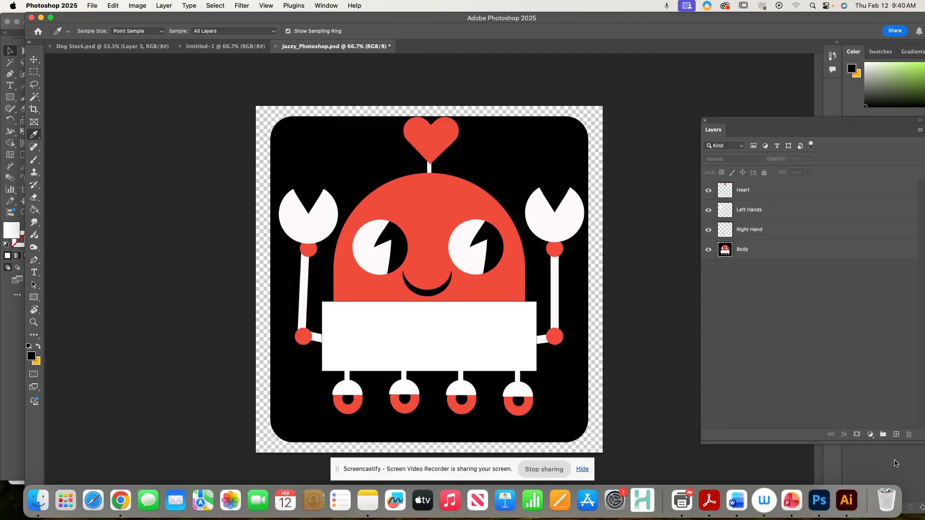
{"action": "left_click", "coordinate": [870, 434]}
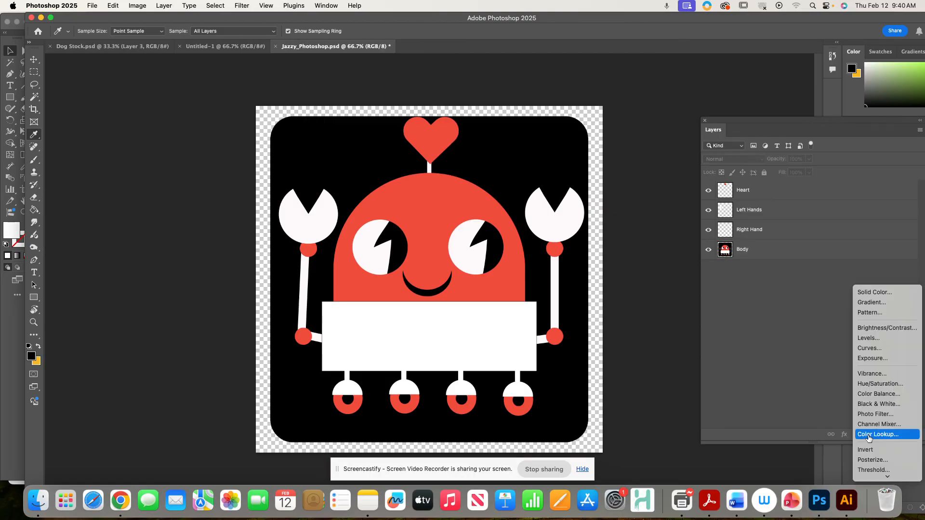
{"action": "left_click", "coordinate": [873, 293]}
{"action": "left_click", "coordinate": [566, 207]}
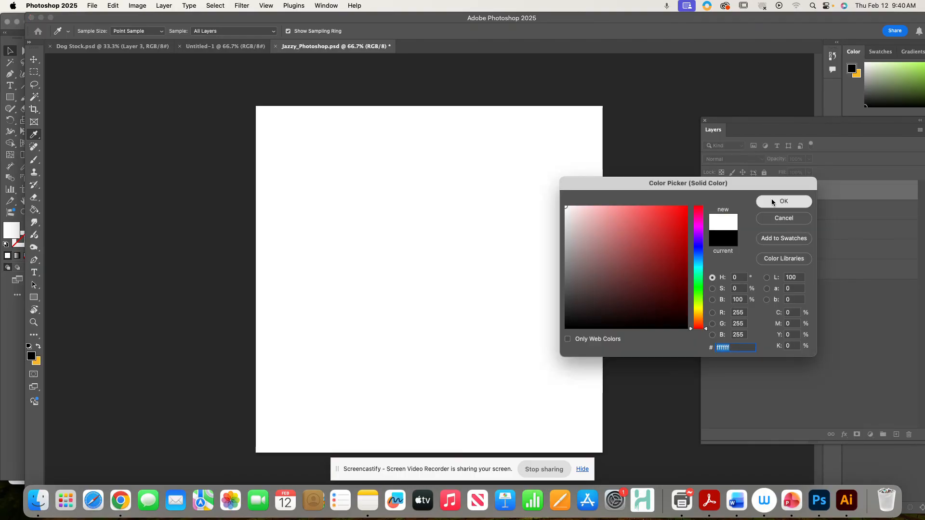
{"action": "left_click", "coordinate": [772, 202]}
{"action": "left_click_drag", "start_coordinate": [785, 193], "coordinate": [775, 281]}
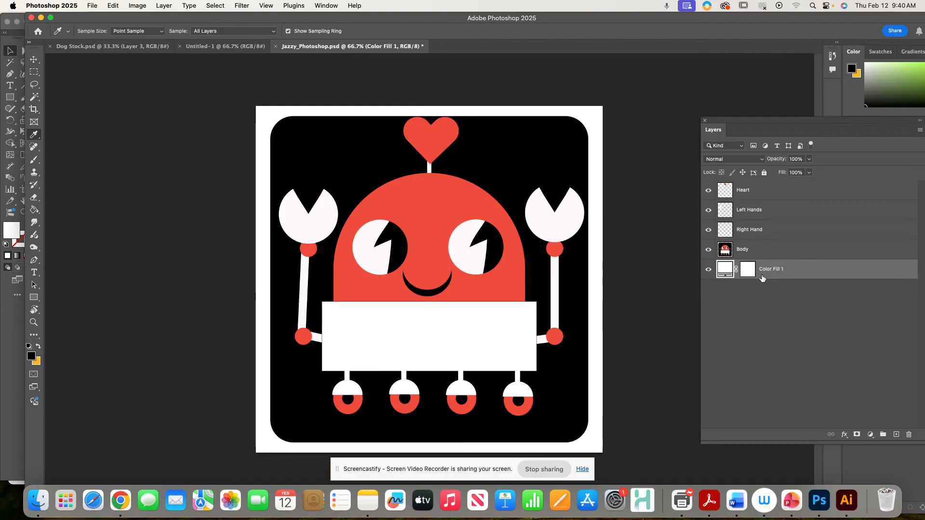
Step: Rasterize the white fill layer's content and apply its layer mask to make it a plain pixel layer
{"action": "right_click", "coordinate": [725, 268]}
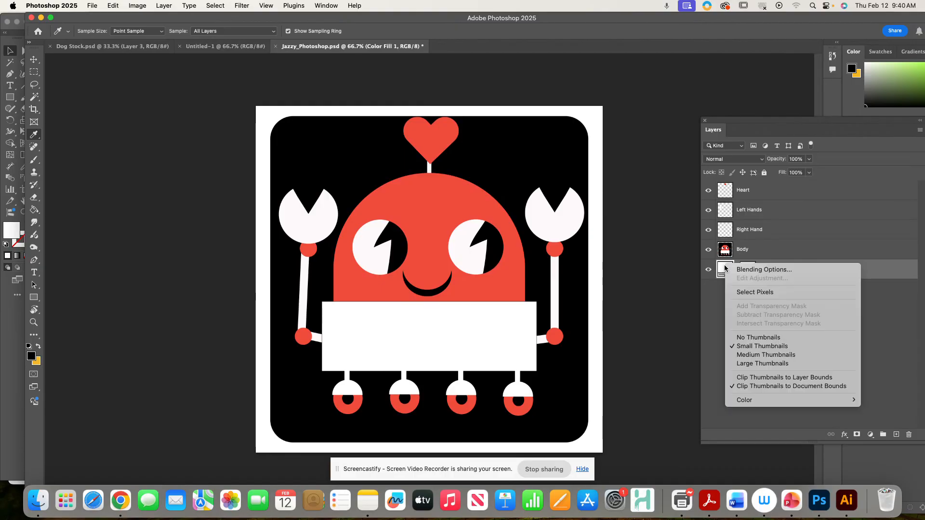
{"action": "left_click", "coordinate": [724, 268]}
{"action": "left_click", "coordinate": [138, 5]}
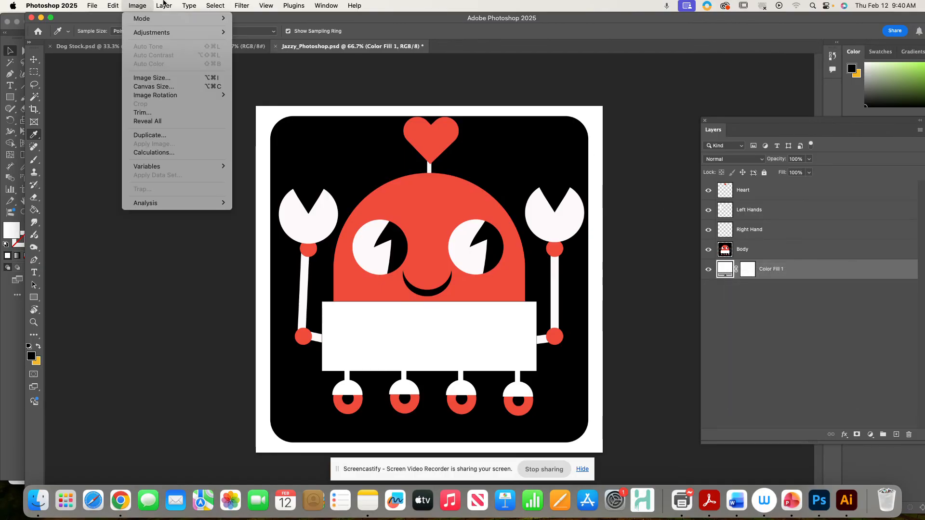
{"action": "mouse_move", "coordinate": [164, 6]}
{"action": "mouse_move", "coordinate": [188, 210]}
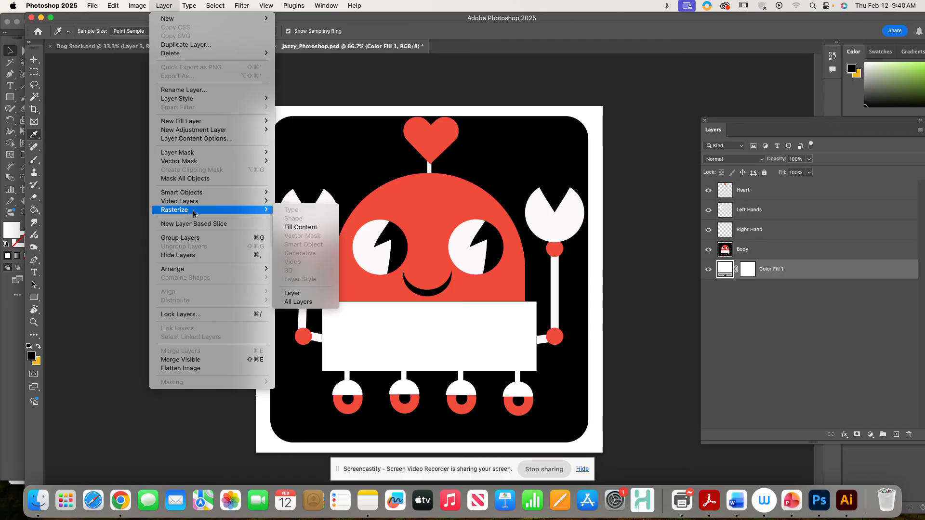
{"action": "left_click", "coordinate": [305, 227]}
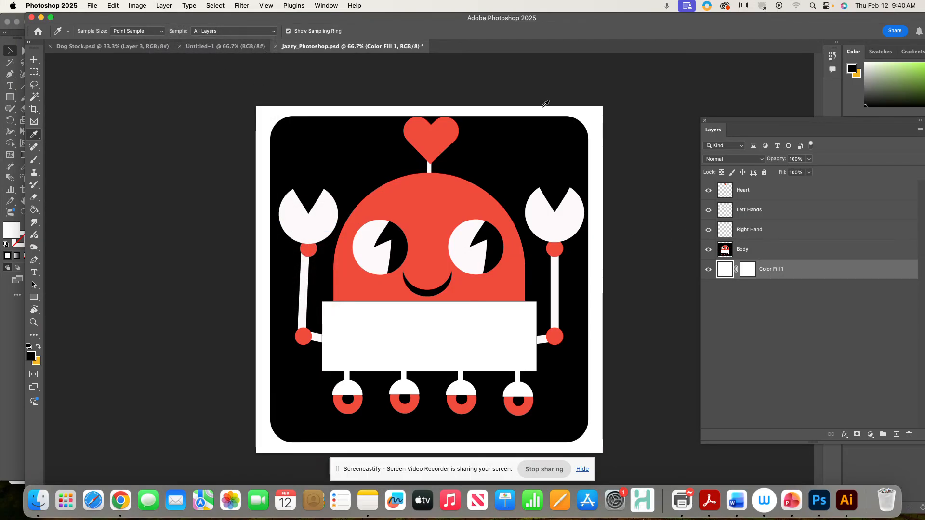
{"action": "right_click", "coordinate": [770, 269]}
{"action": "right_click", "coordinate": [748, 269]}
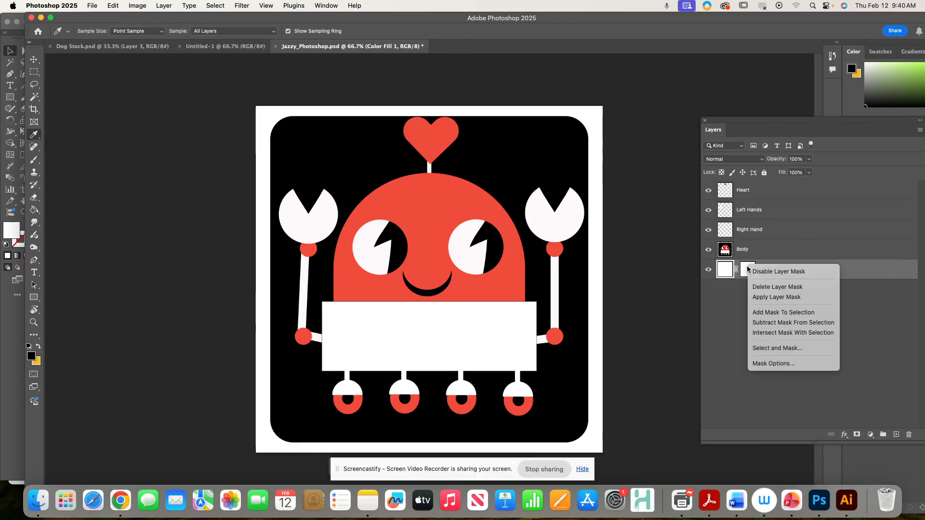
{"action": "left_click", "coordinate": [759, 297]}
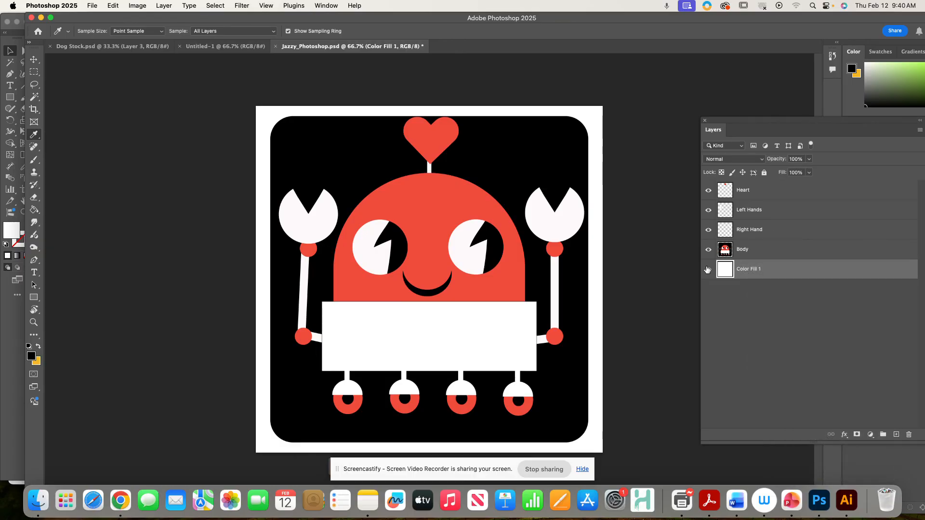
Step: Rename the white layer beneath Body as Background
{"action": "double_click", "coordinate": [748, 268]}
{"action": "type", "text": "Background"}
{"action": "key", "text": "Return"}
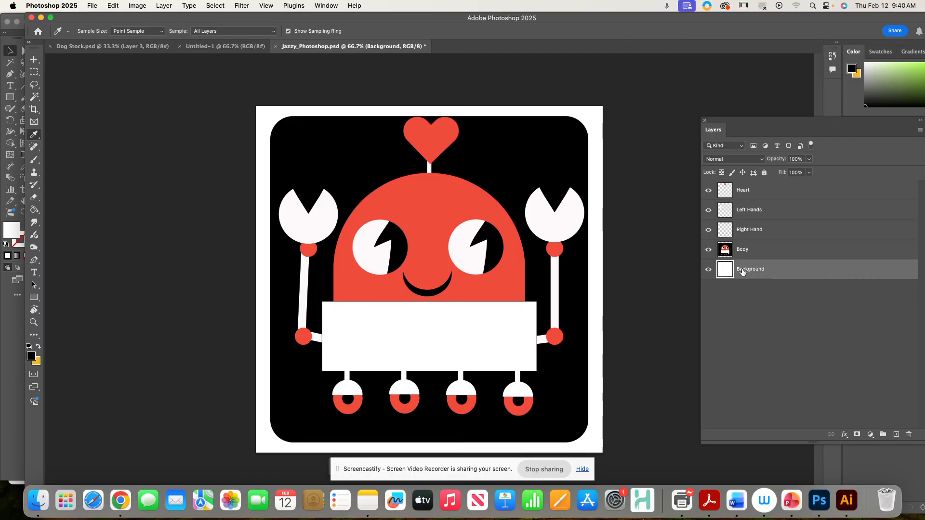
Step: Select the Heart layer and switch to the Motion workspace
{"action": "left_click", "coordinate": [738, 193]}
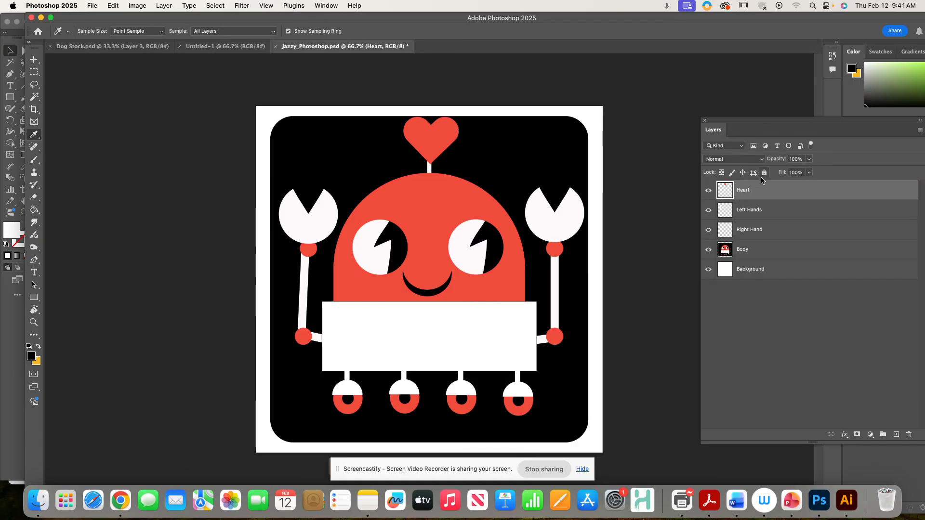
{"action": "right_click", "coordinate": [772, 194]}
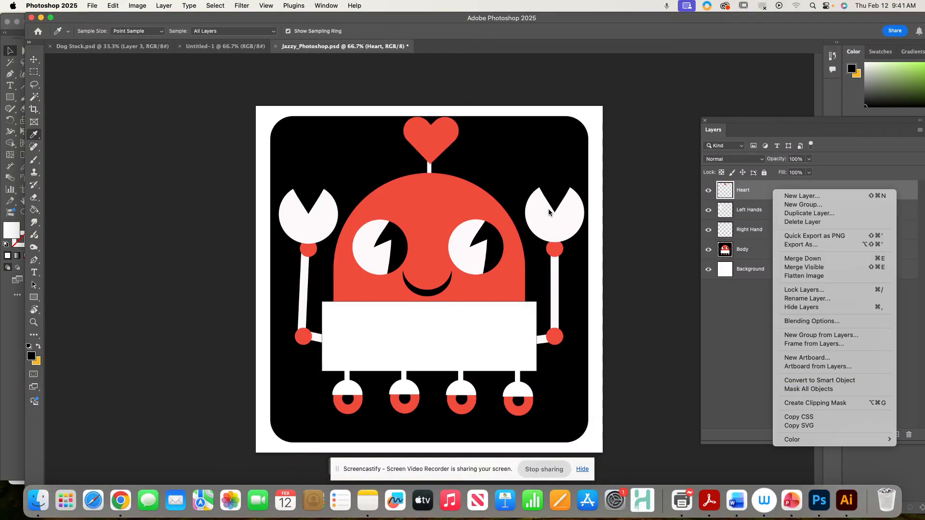
{"action": "left_click", "coordinate": [308, 4]}
{"action": "left_click", "coordinate": [268, 5]}
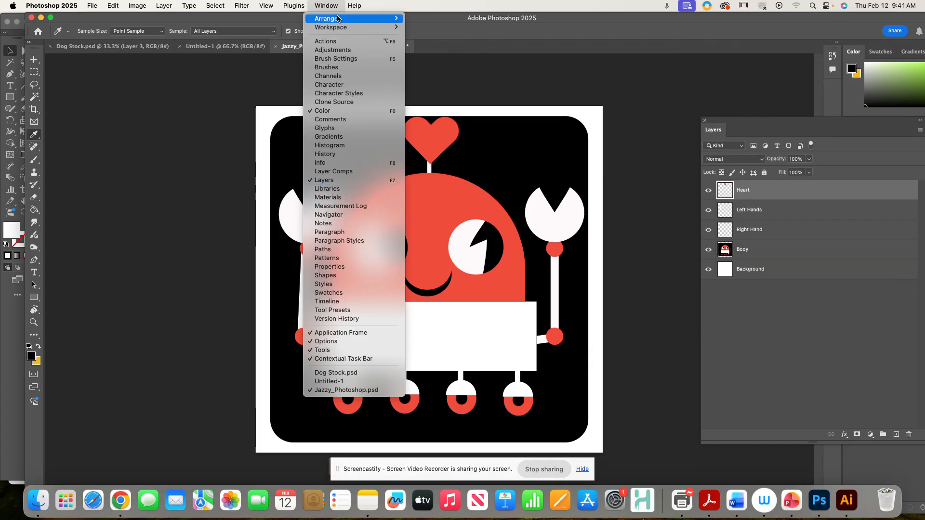
{"action": "mouse_move", "coordinate": [340, 27]}
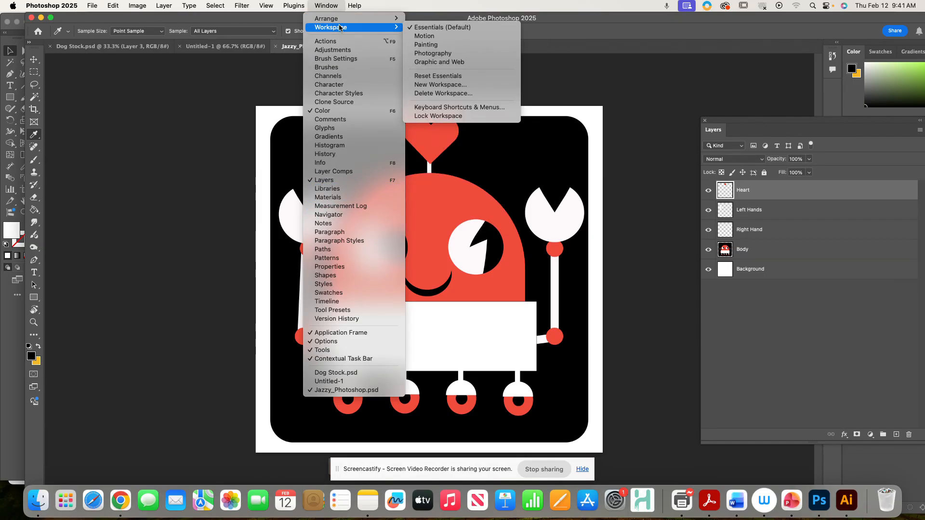
{"action": "left_click", "coordinate": [438, 36]}
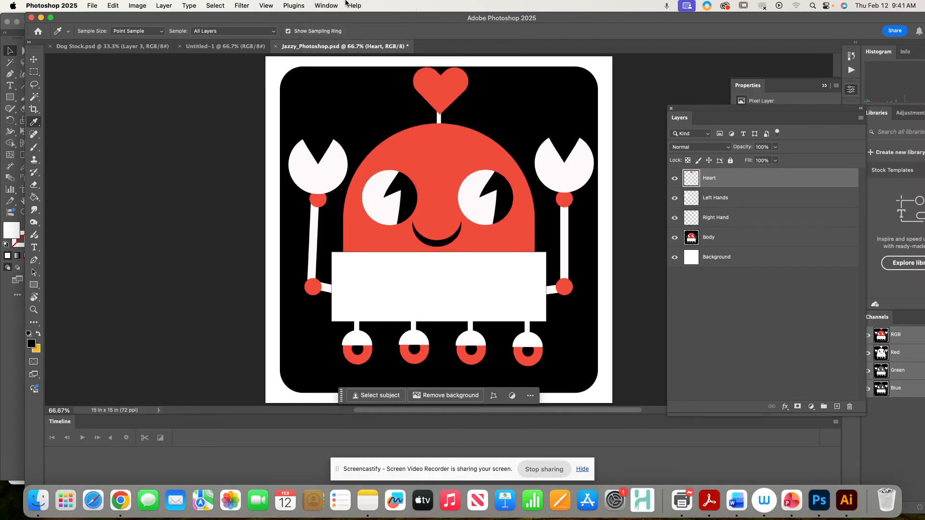
{"action": "left_click", "coordinate": [328, 5]}
{"action": "mouse_move", "coordinate": [347, 27]}
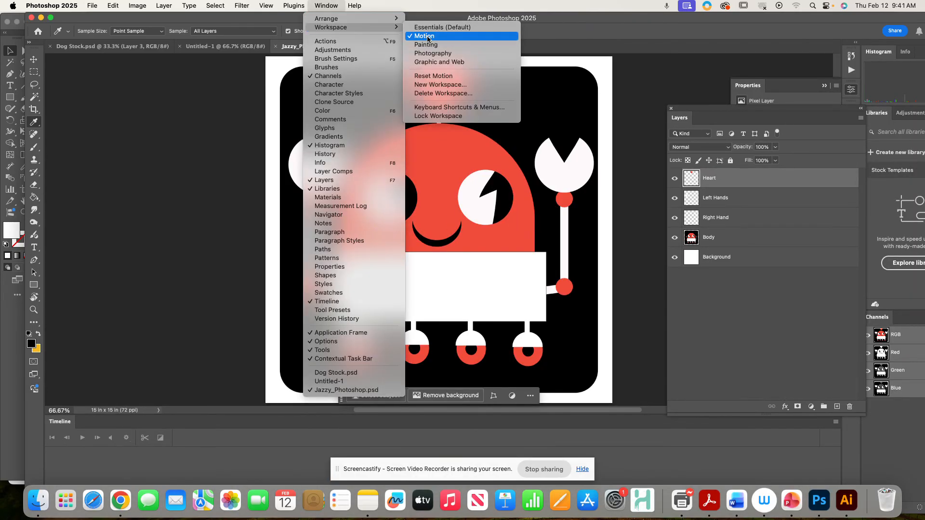
{"action": "left_click", "coordinate": [302, 5]}
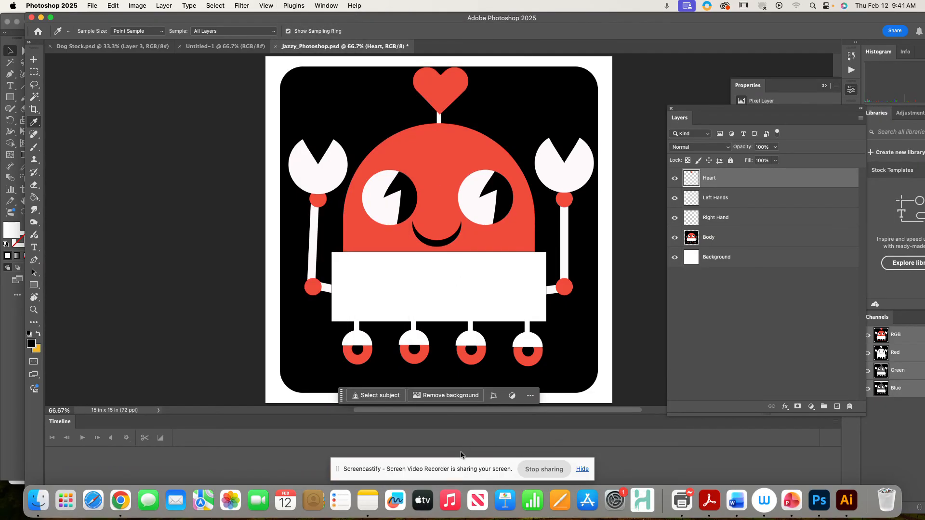
Step: Uncover and enlarge the Timeline area, and create a video timeline from the robot's layers
{"action": "left_click", "coordinate": [584, 470]}
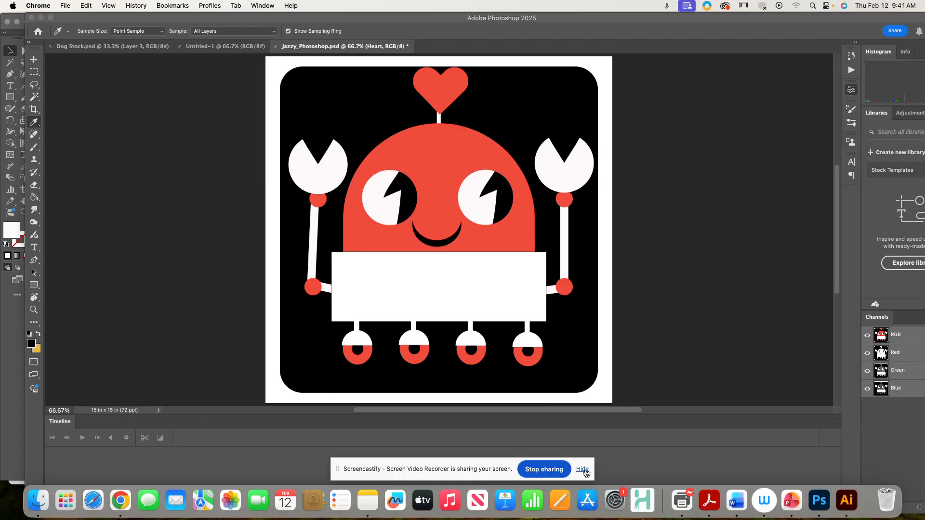
{"action": "left_click", "coordinate": [809, 504]}
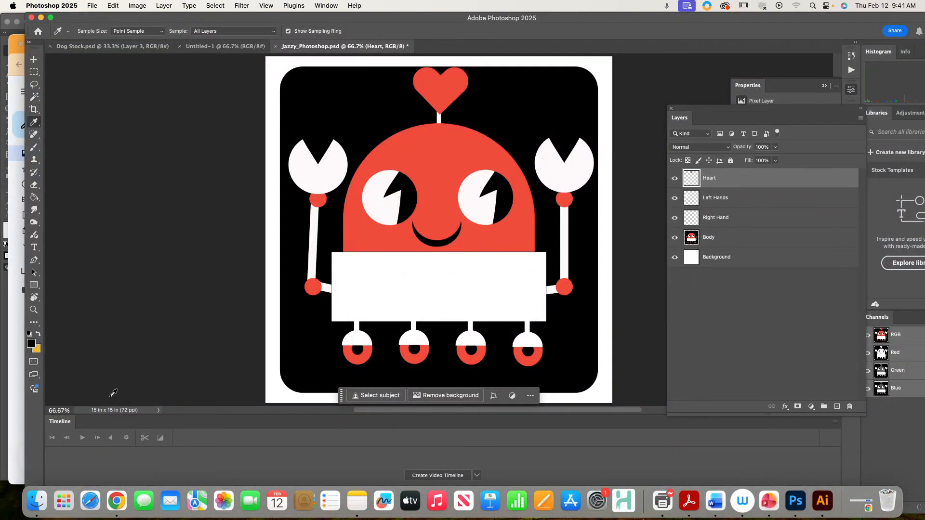
{"action": "left_click_drag", "start_coordinate": [160, 414], "coordinate": [162, 299]}
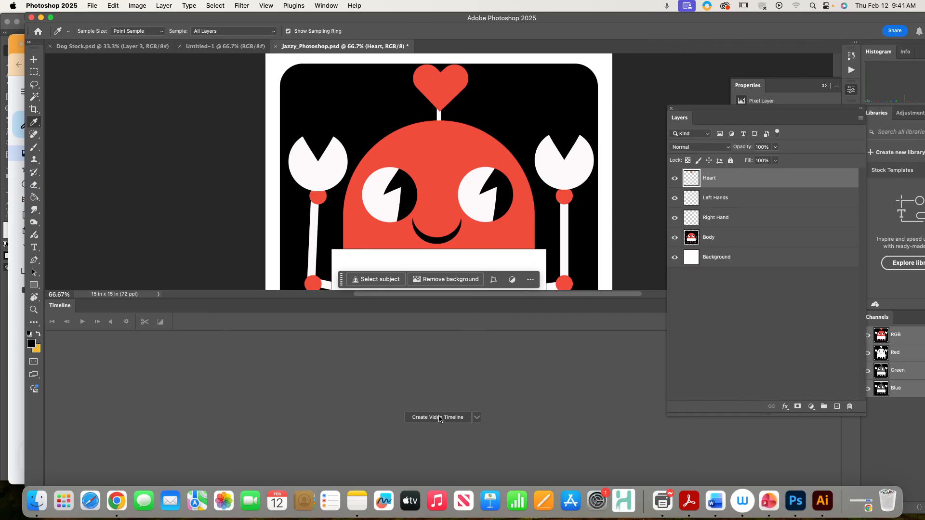
{"action": "left_click", "coordinate": [440, 419]}
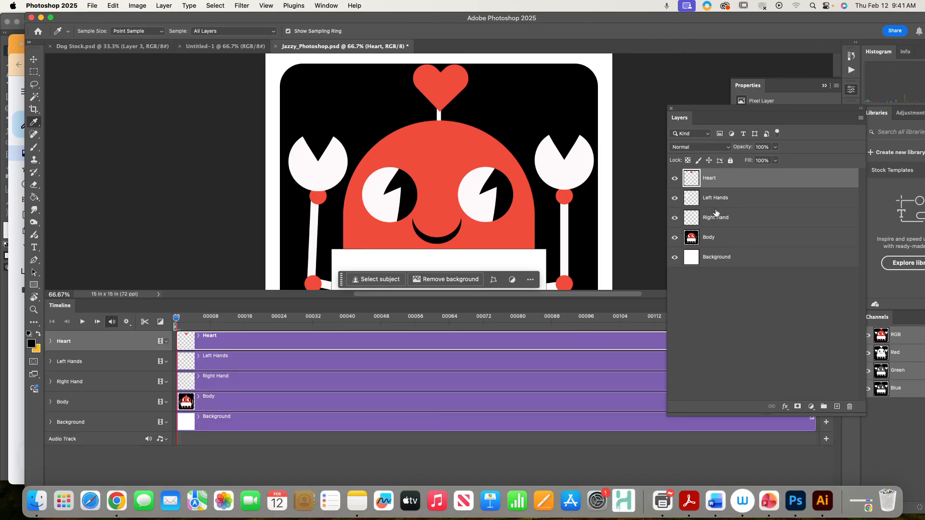
Step: Set the timeline frame rate to 12 fps and move the floating Layers window clear of the artwork and clips
{"action": "left_click_drag", "start_coordinate": [701, 110], "coordinate": [487, 18]}
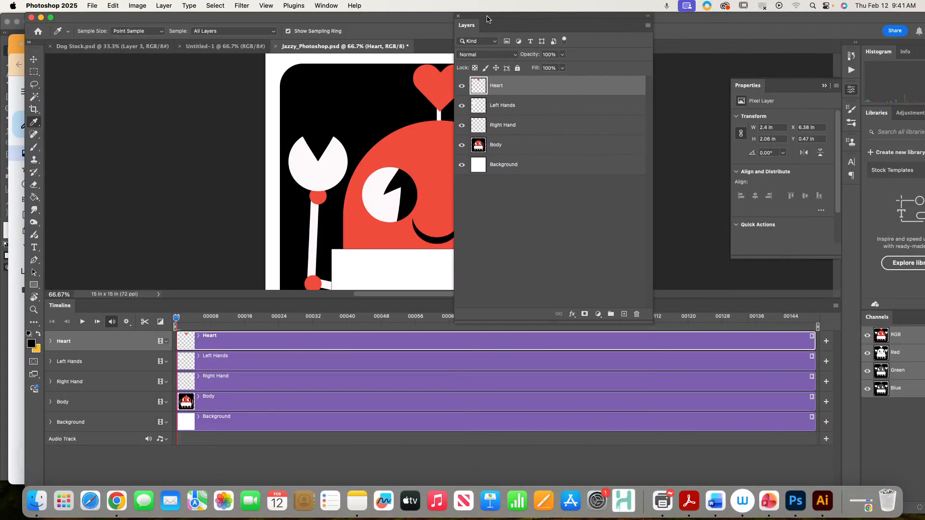
{"action": "left_click", "coordinate": [836, 305]}
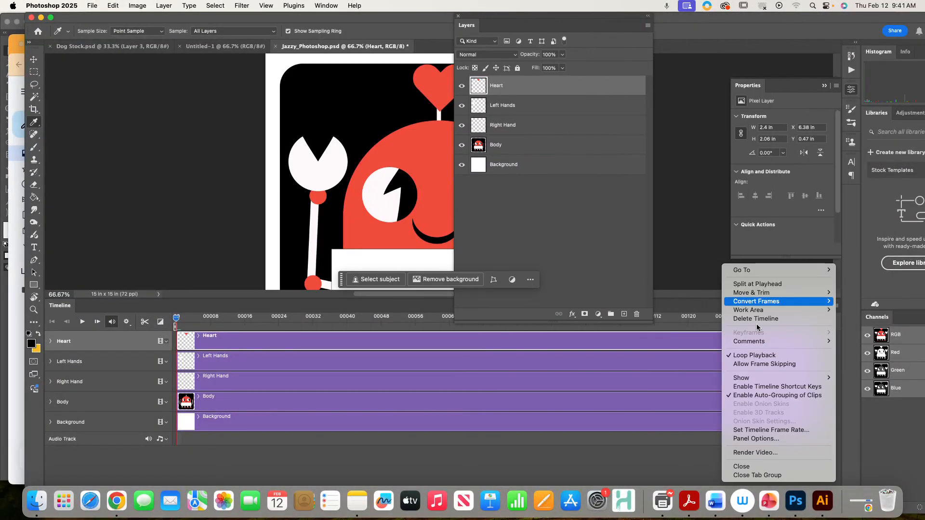
{"action": "mouse_move", "coordinate": [740, 307]}
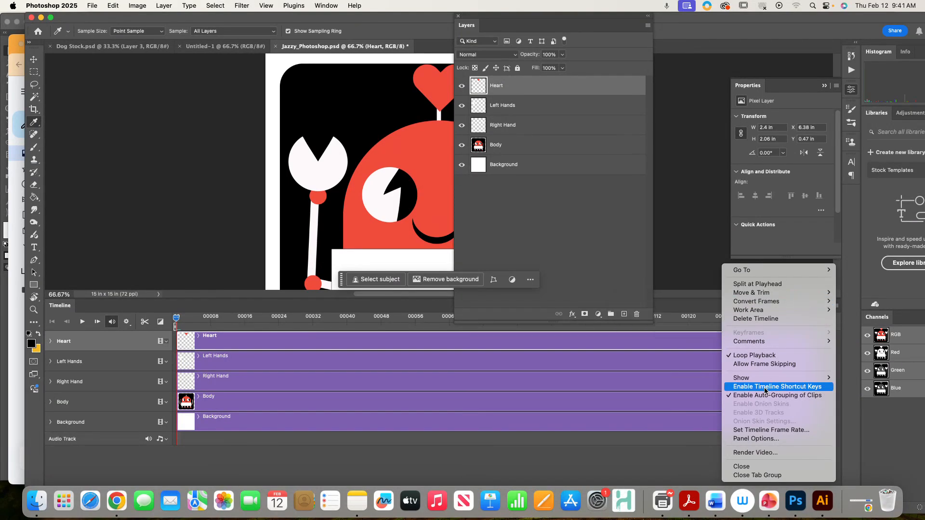
{"action": "left_click", "coordinate": [766, 430]}
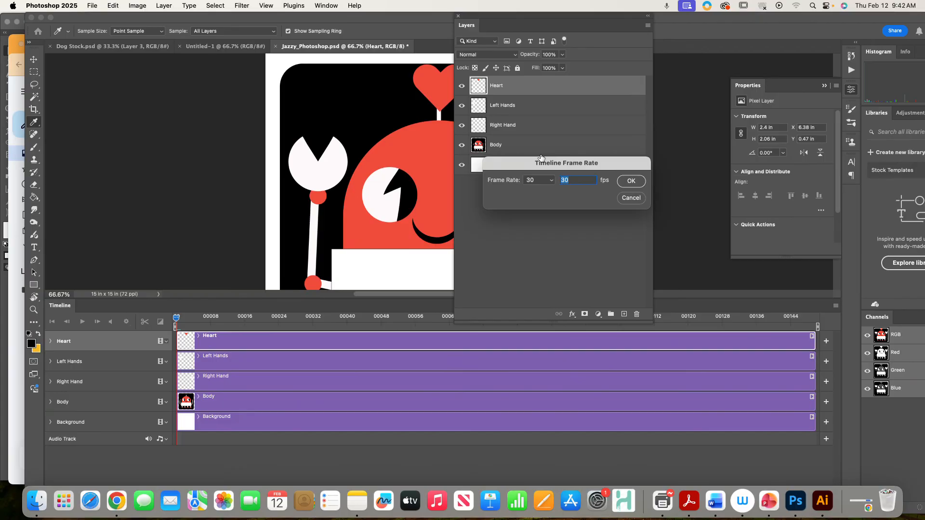
{"action": "left_click", "coordinate": [536, 183]}
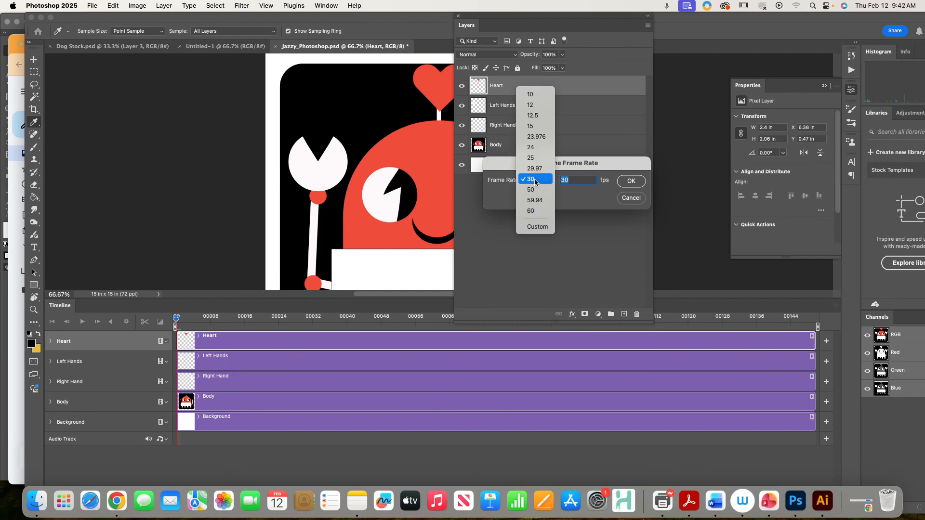
{"action": "left_click", "coordinate": [532, 106]}
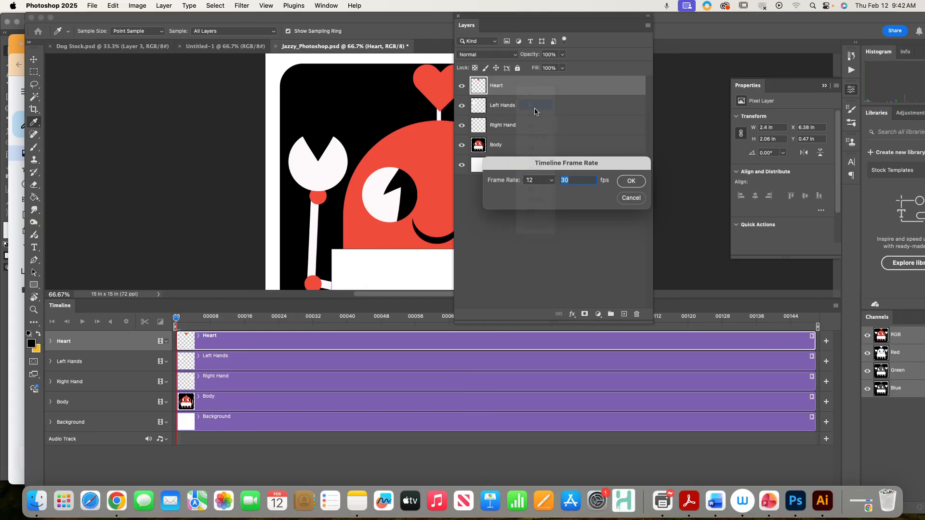
{"action": "left_click", "coordinate": [629, 181]}
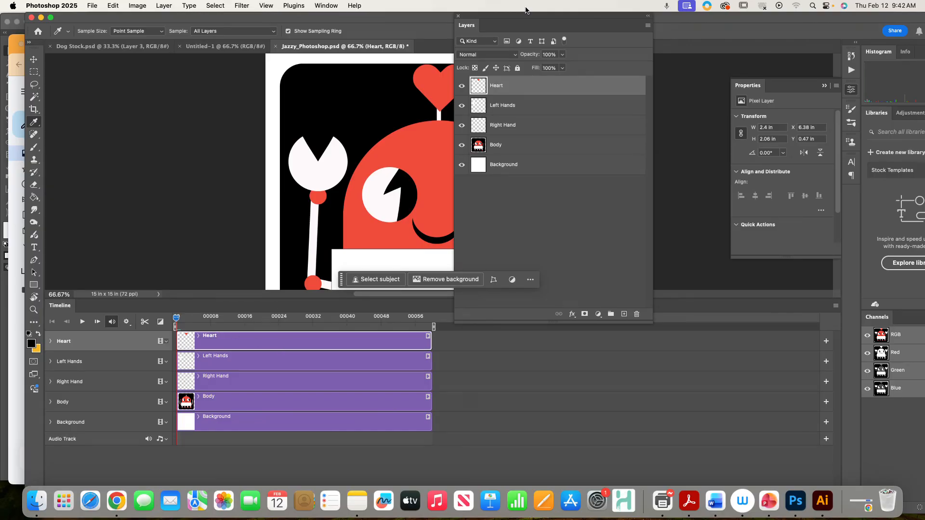
{"action": "left_click_drag", "start_coordinate": [523, 16], "coordinate": [795, 221]}
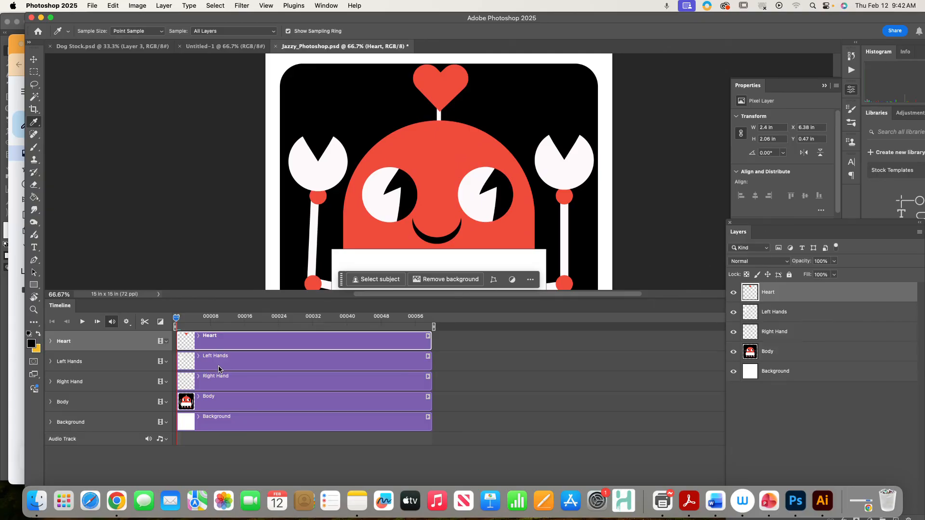
Step: Convert the Heart layer to a smart object and start its Transform keyframing at frame 0
{"action": "right_click", "coordinate": [796, 295]}
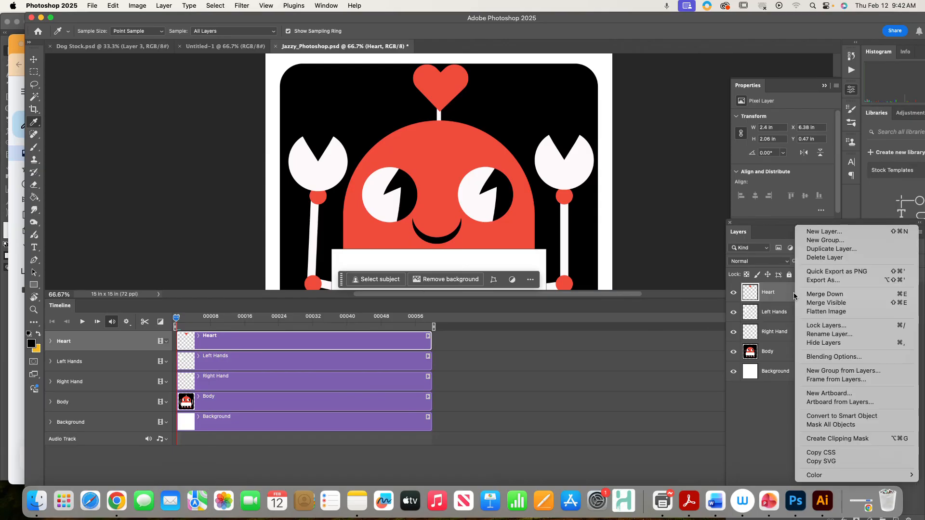
{"action": "left_click", "coordinate": [841, 416]}
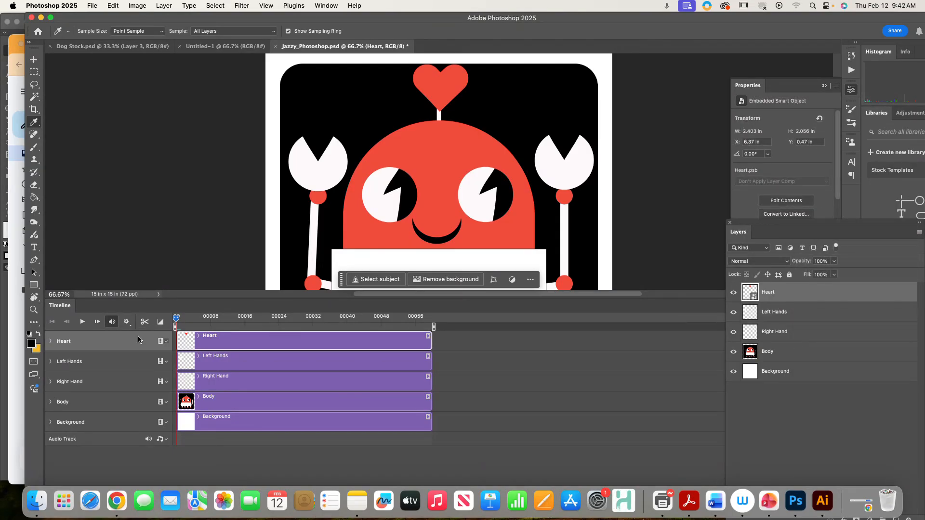
{"action": "left_click", "coordinate": [51, 342]}
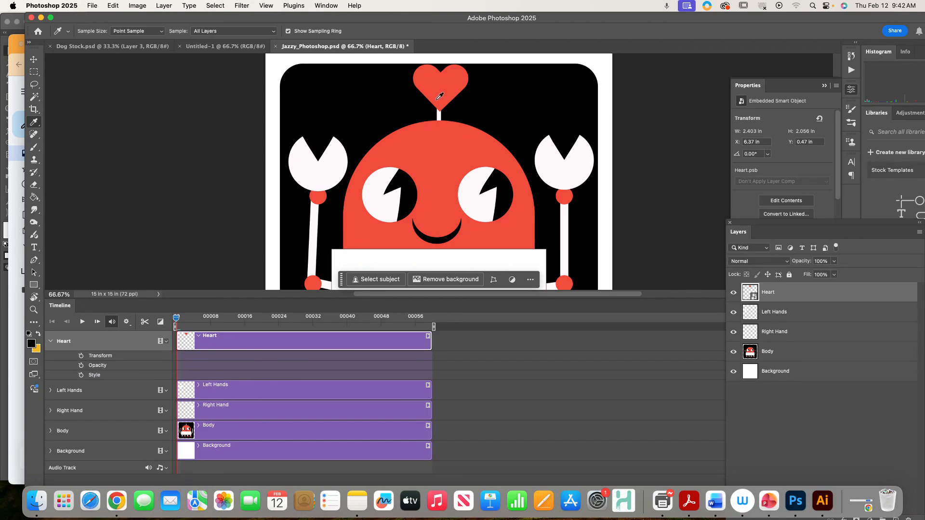
{"action": "left_click", "coordinate": [81, 356]}
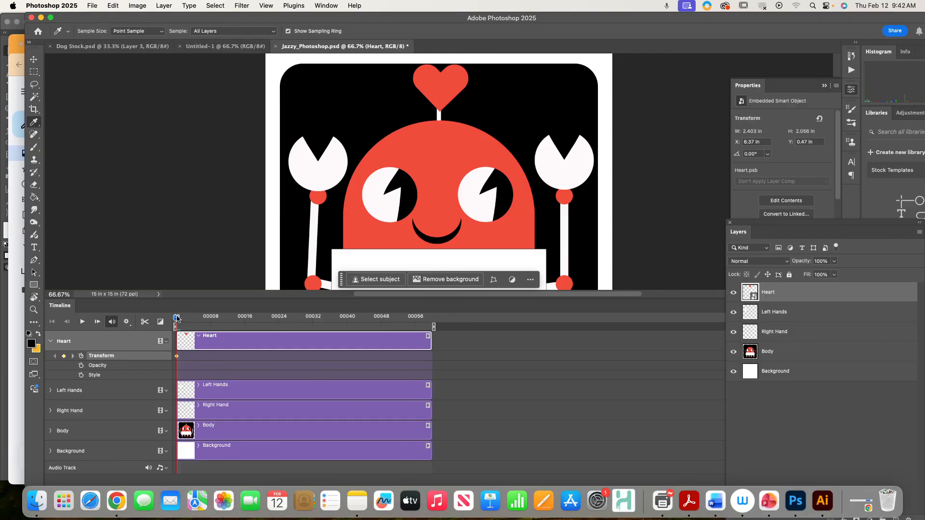
Step: At frame 12, use Free Transform to lower the heart onto the robot's head, at about Y 1.25 in
{"action": "left_click_drag", "start_coordinate": [177, 318], "coordinate": [228, 319]}
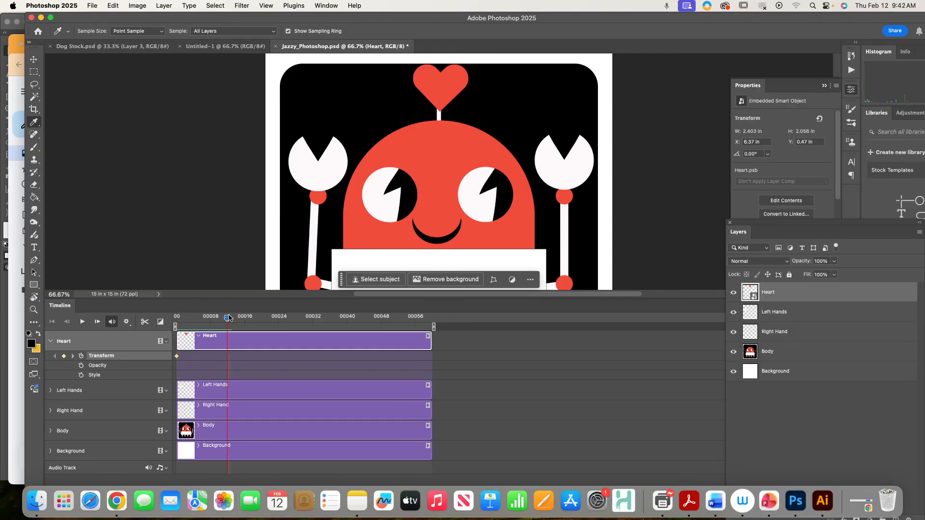
{"action": "left_click", "coordinate": [119, 5]}
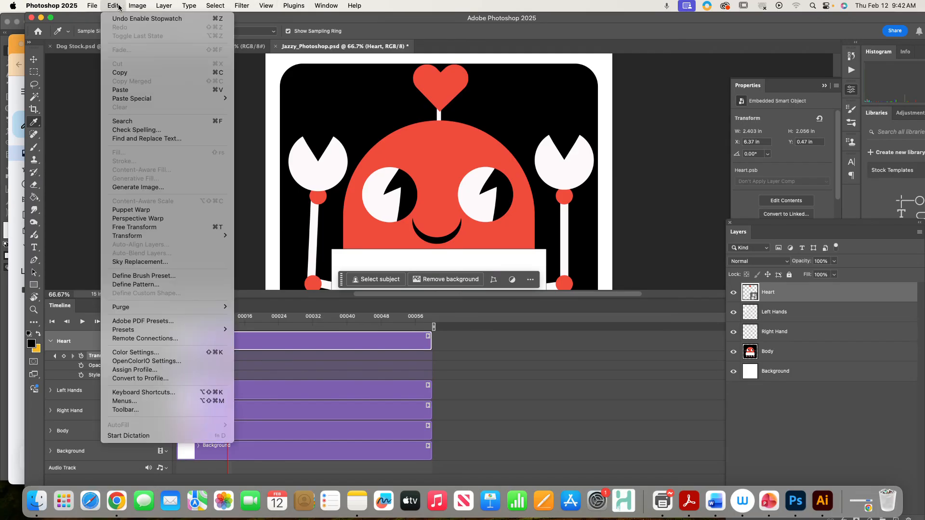
{"action": "left_click", "coordinate": [131, 230]}
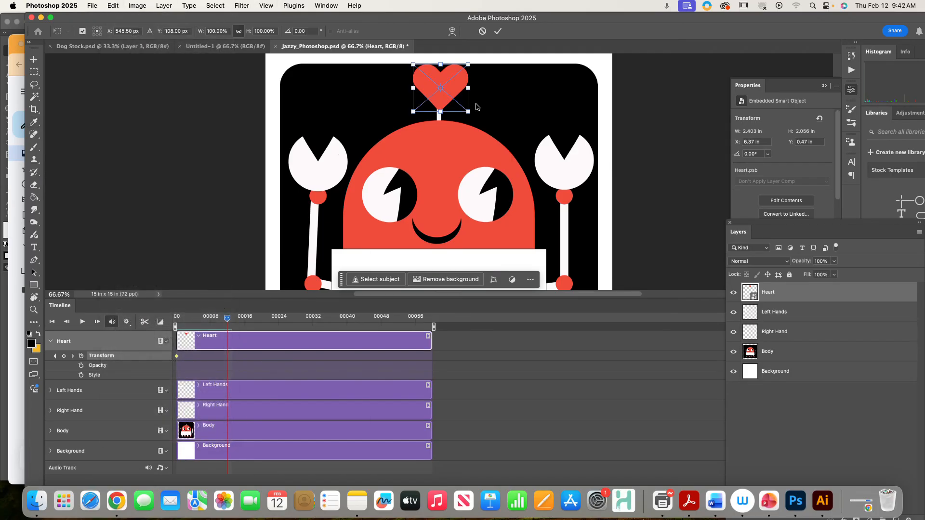
{"action": "left_click_drag", "start_coordinate": [437, 88], "coordinate": [435, 102]}
{"action": "key", "text": "Return"}
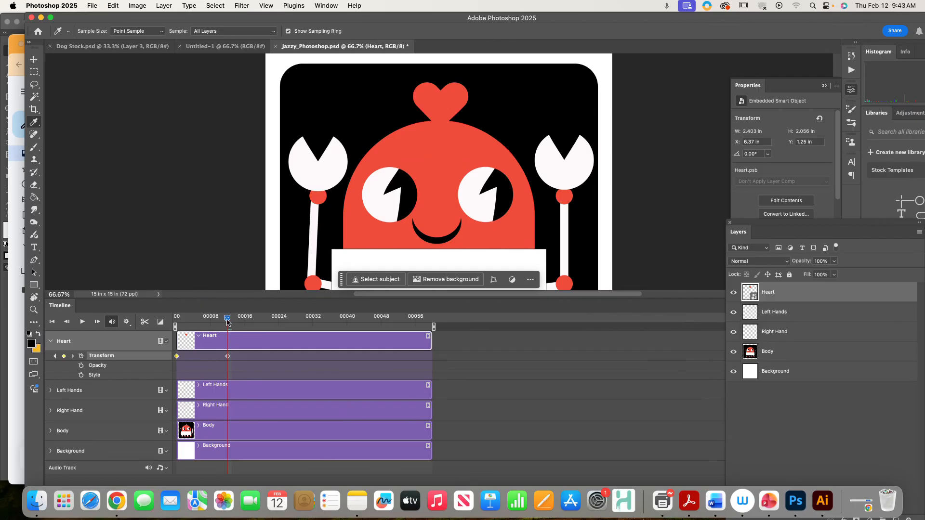
Step: Raise the heart to about Y 0.76 in at the frame 12 Transform keyframe
{"action": "mouse_move", "coordinate": [227, 322]}
{"action": "left_mouse_down"}
{"action": "mouse_move", "coordinate": [172, 320]}
{"action": "mouse_move", "coordinate": [232, 317]}
{"action": "mouse_move", "coordinate": [169, 317]}
{"action": "mouse_move", "coordinate": [227, 314]}
{"action": "left_mouse_up"}
{"action": "right_click", "coordinate": [177, 358]}
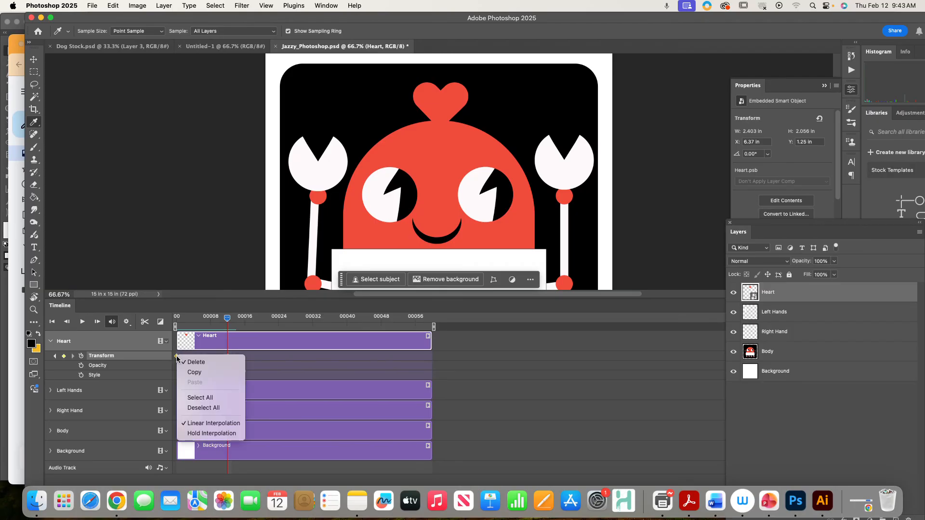
{"action": "left_click", "coordinate": [236, 359]}
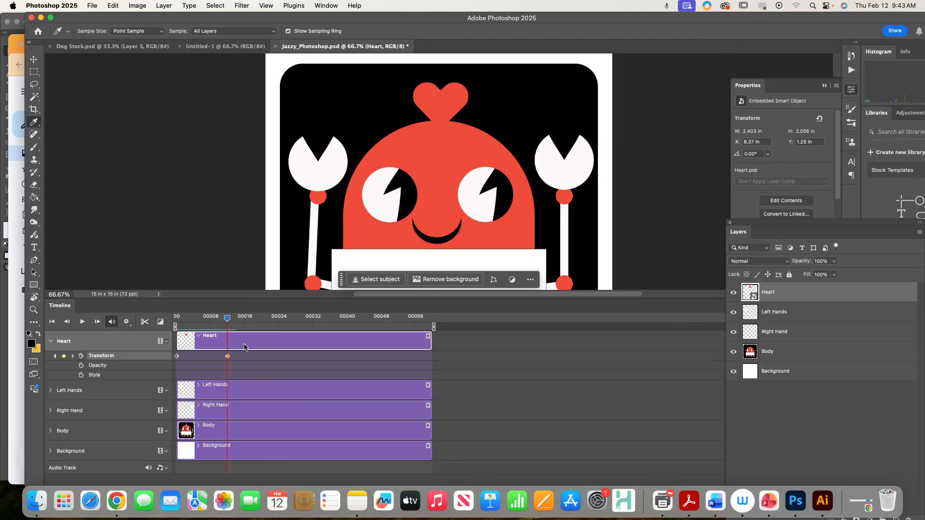
{"action": "key", "text": "super+t"}
{"action": "left_click_drag", "start_coordinate": [429, 118], "coordinate": [428, 107]}
{"action": "key", "text": "Return"}
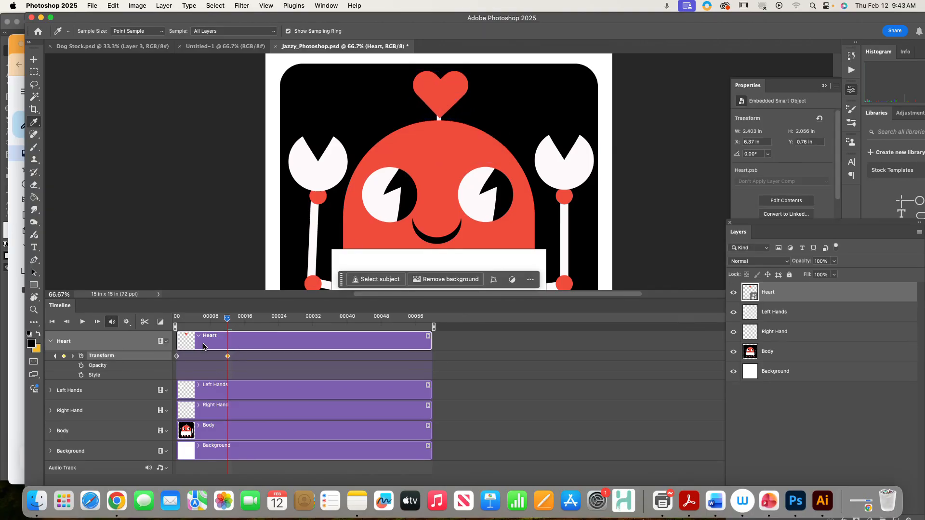
Step: Copy the Heart's first Transform keyframe and paste it at about frame 23, moving the Layers window off the timeline options
{"action": "left_click_drag", "start_coordinate": [227, 318], "coordinate": [154, 323]}
{"action": "right_click", "coordinate": [176, 356]}
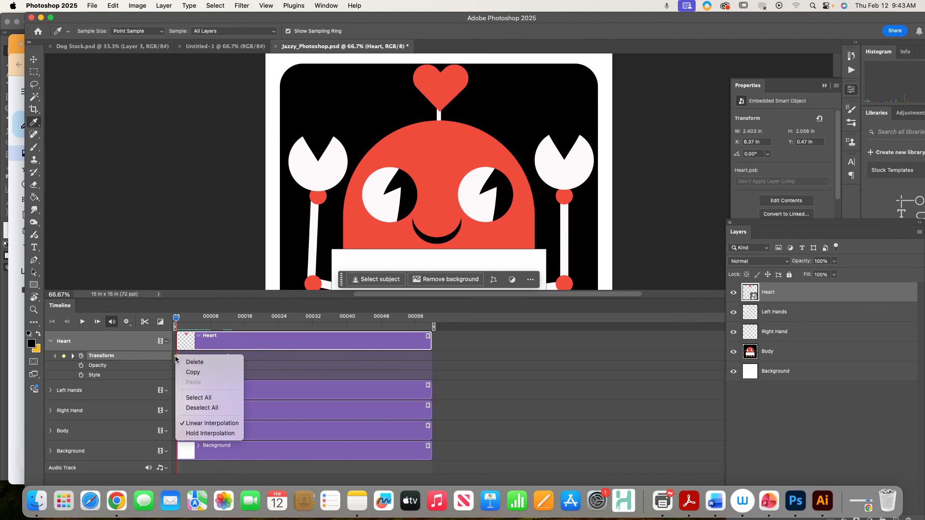
{"action": "left_click", "coordinate": [189, 373]}
{"action": "left_click_drag", "start_coordinate": [177, 318], "coordinate": [275, 318]}
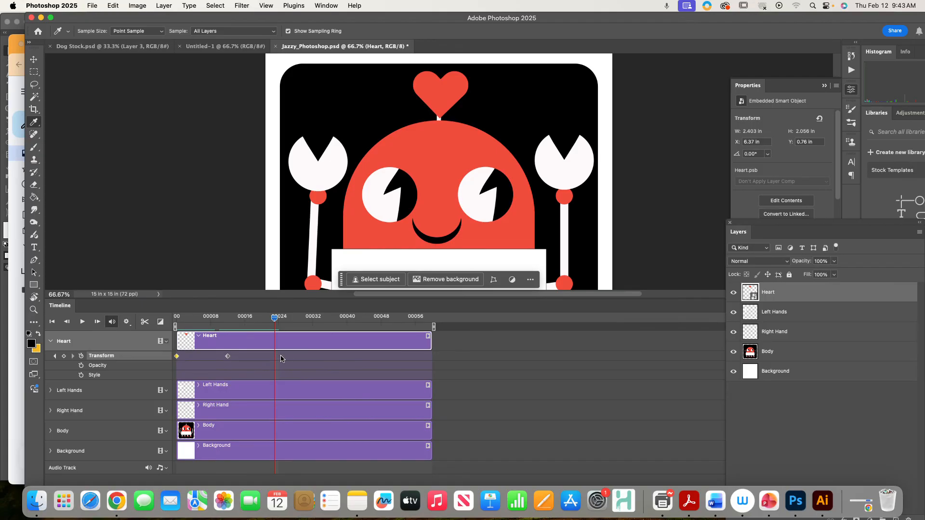
{"action": "left_click_drag", "start_coordinate": [770, 223], "coordinate": [539, 167]}
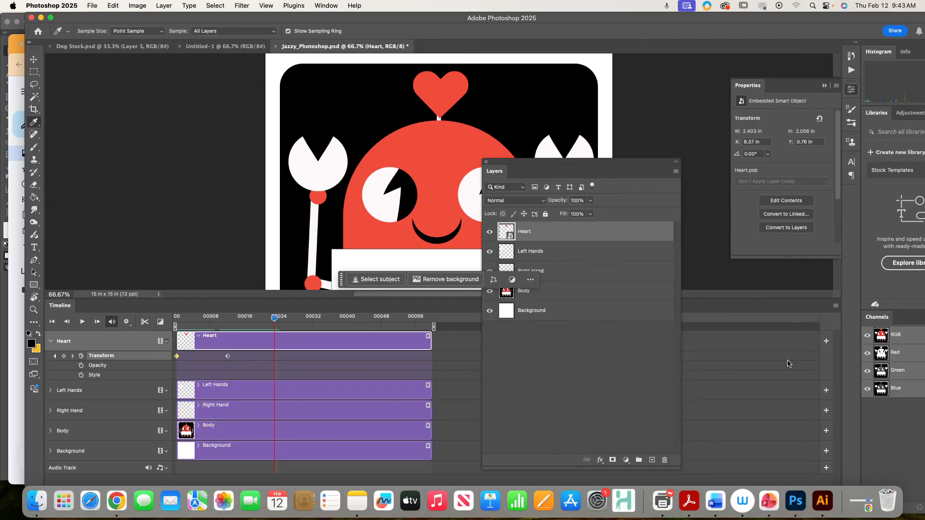
{"action": "left_click", "coordinate": [837, 306]}
{"action": "mouse_move", "coordinate": [739, 334]}
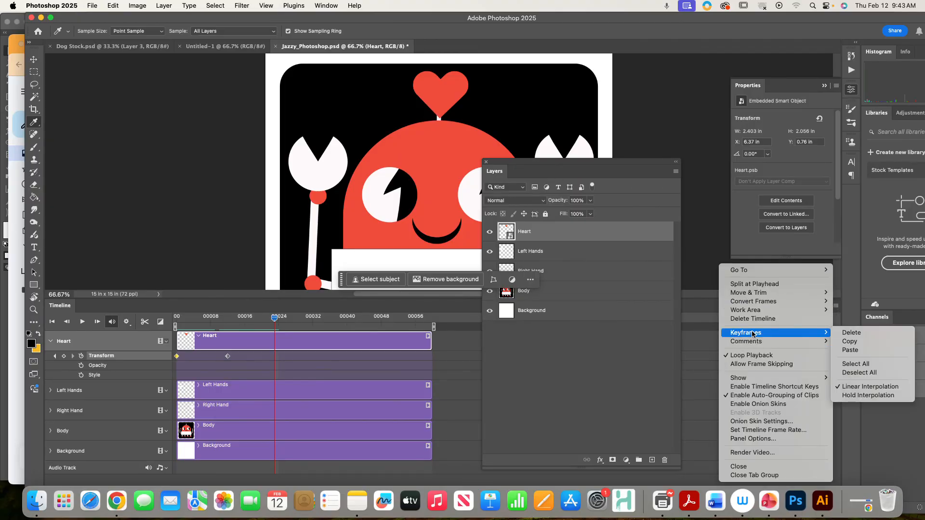
{"action": "left_click", "coordinate": [847, 351]}
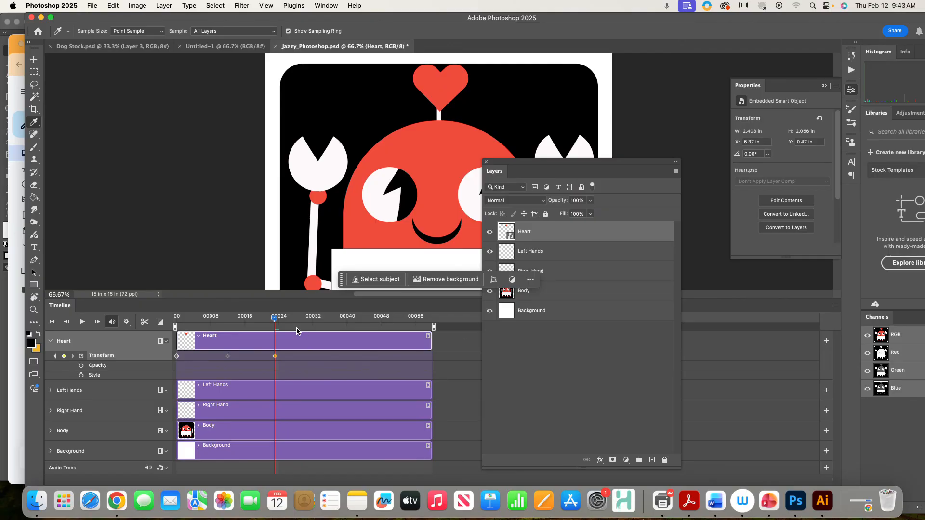
Step: Preview the heart's motion from the start of the timeline, stopping playback after the last keyframe
{"action": "left_click_drag", "start_coordinate": [275, 318], "coordinate": [176, 319]}
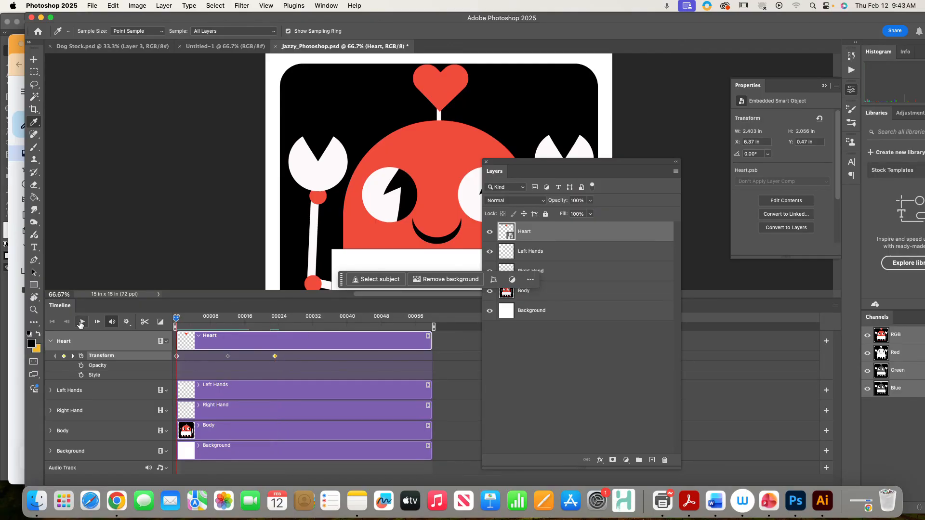
{"action": "left_click", "coordinate": [97, 322]}
{"action": "left_click", "coordinate": [97, 322]}
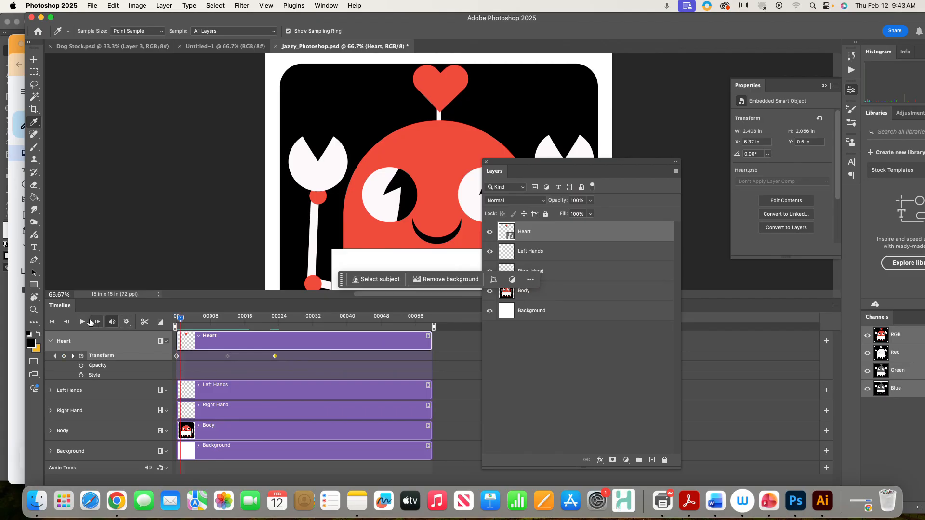
{"action": "left_click", "coordinate": [81, 322]}
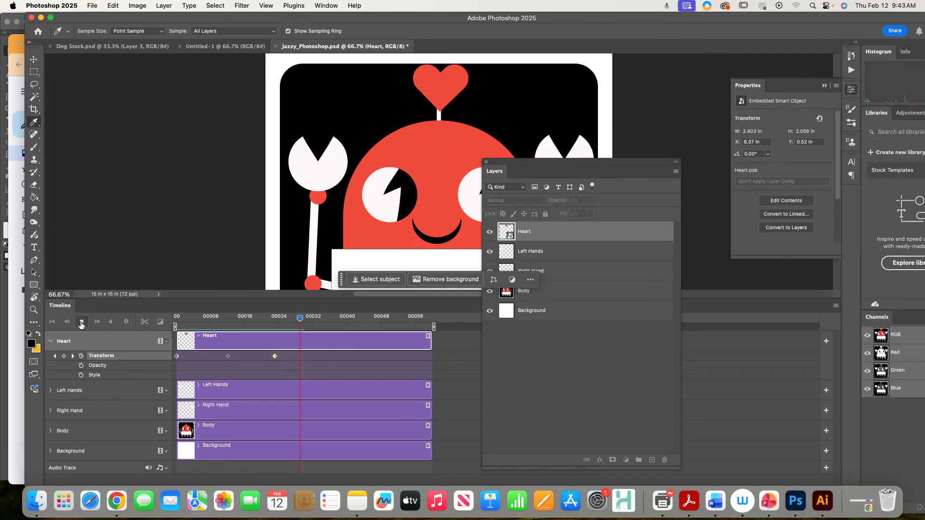
{"action": "left_click", "coordinate": [81, 323]}
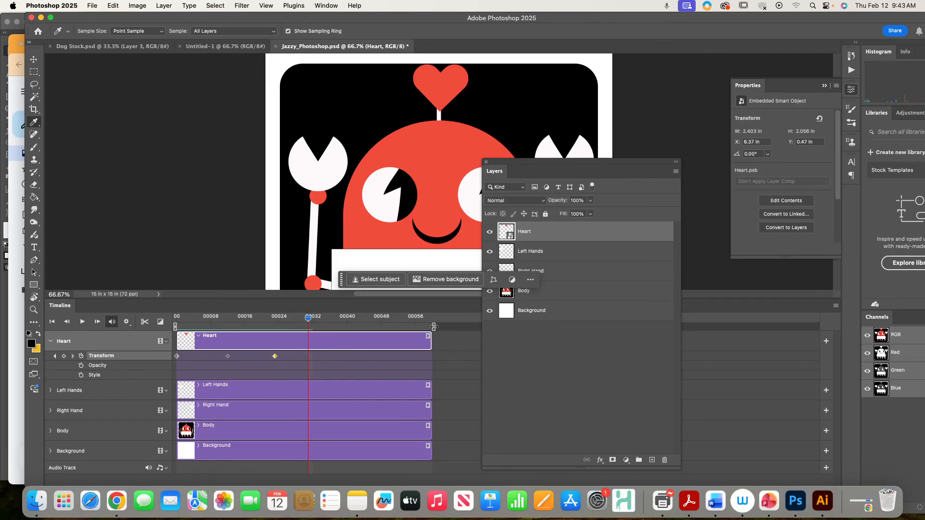
Step: Shorten the work area to end at the last Heart keyframe, clear the Layers window from the artwork, and preview the loop
{"action": "left_click_drag", "start_coordinate": [433, 327], "coordinate": [177, 319]}
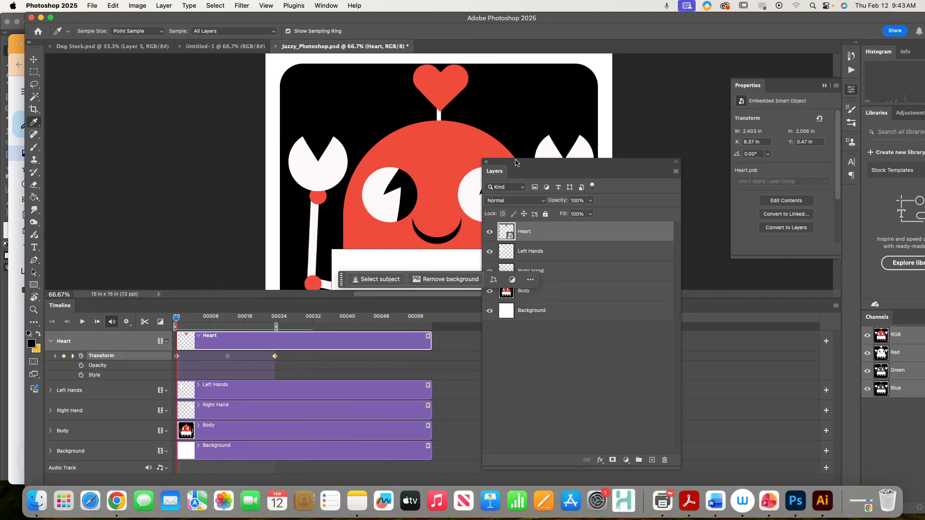
{"action": "left_click_drag", "start_coordinate": [515, 163], "coordinate": [674, 165]}
{"action": "left_click", "coordinate": [82, 322]}
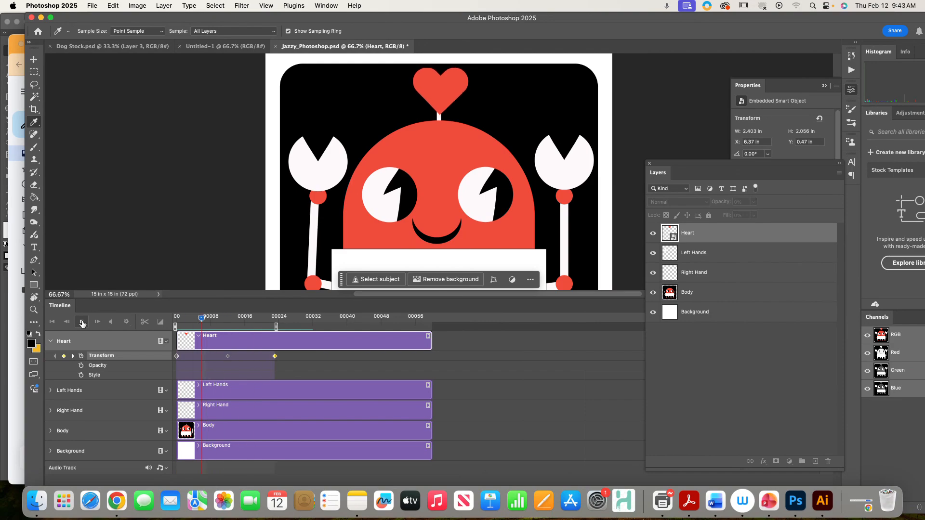
{"action": "left_click", "coordinate": [82, 322]}
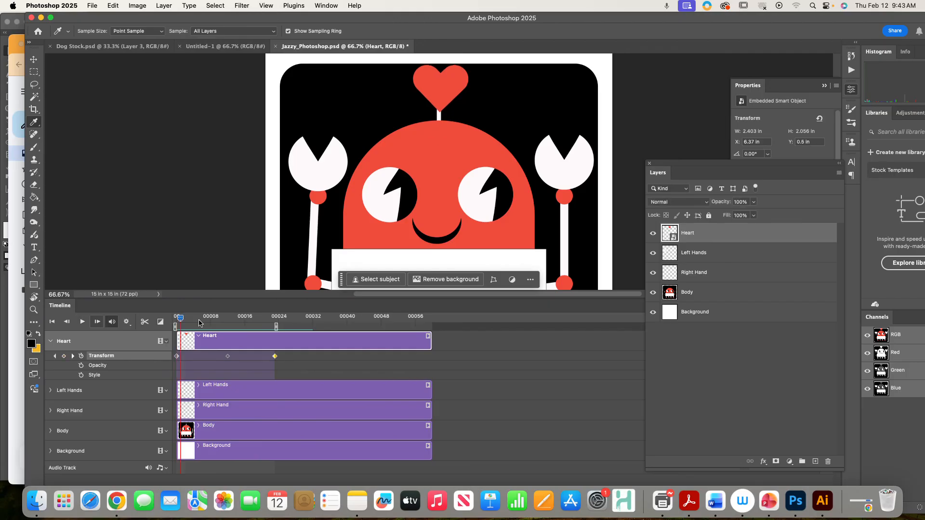
Step: Move the second Heart Transform keyframe to frame 6 and the third to frame 12, and return the playhead to the start
{"action": "left_click_drag", "start_coordinate": [228, 357], "coordinate": [202, 356]}
{"action": "left_click_drag", "start_coordinate": [278, 356], "coordinate": [228, 356]}
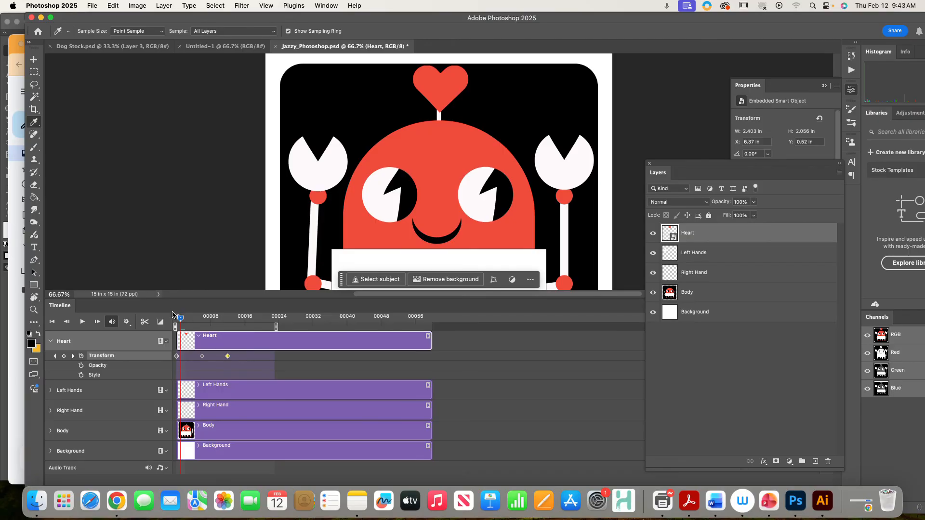
{"action": "left_click_drag", "start_coordinate": [179, 319], "coordinate": [177, 319]}
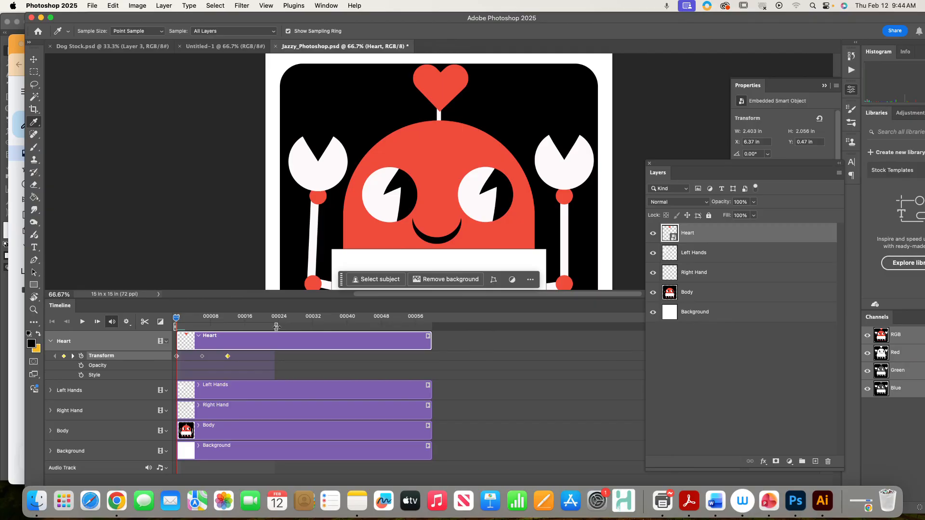
Step: Shorten the work area to end at frame 12 and preview the faster heart loop
{"action": "left_click_drag", "start_coordinate": [276, 328], "coordinate": [229, 327]}
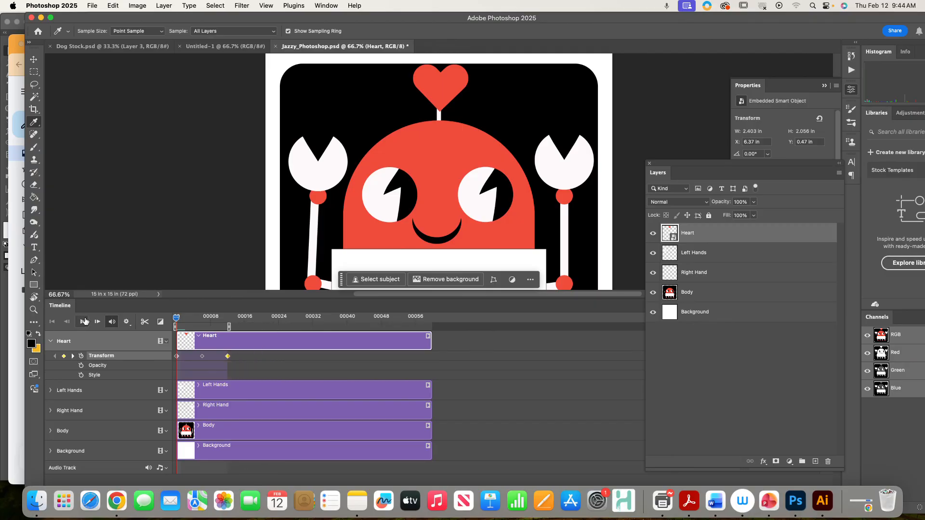
{"action": "left_click", "coordinate": [84, 322]}
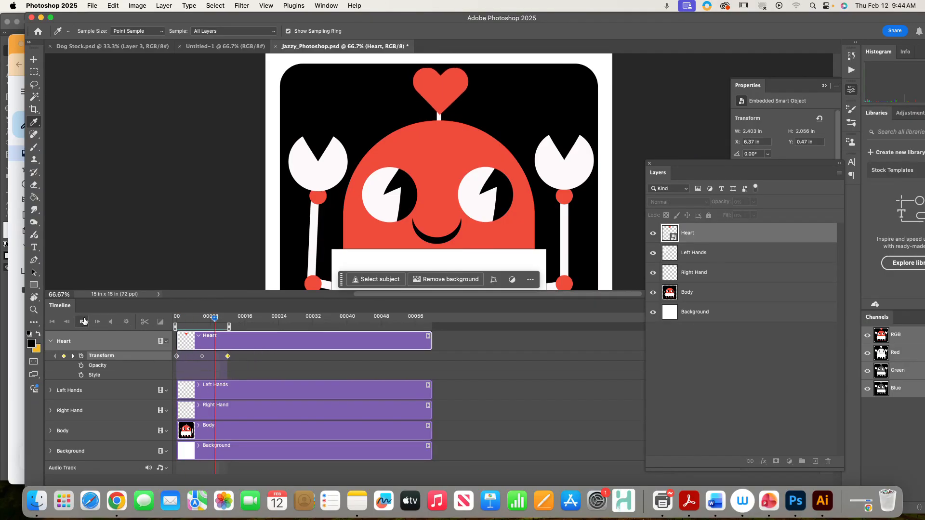
{"action": "left_click", "coordinate": [84, 321]}
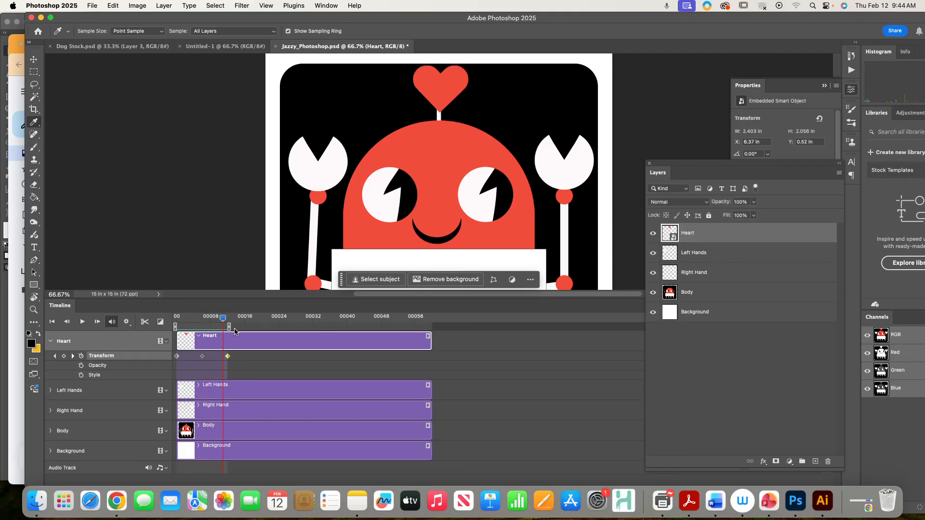
Step: Extend the work area to the end of the clips, and paste a copy of all three Heart Transform keyframes starting at about frame 19
{"action": "left_click_drag", "start_coordinate": [229, 327], "coordinate": [433, 327]}
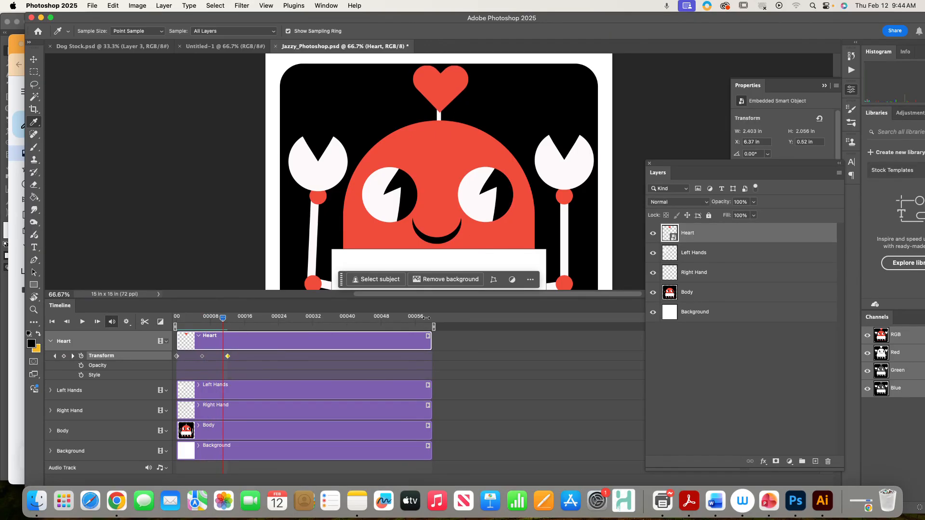
{"action": "left_click", "coordinate": [177, 356]}
{"action": "right_click", "coordinate": [228, 357]}
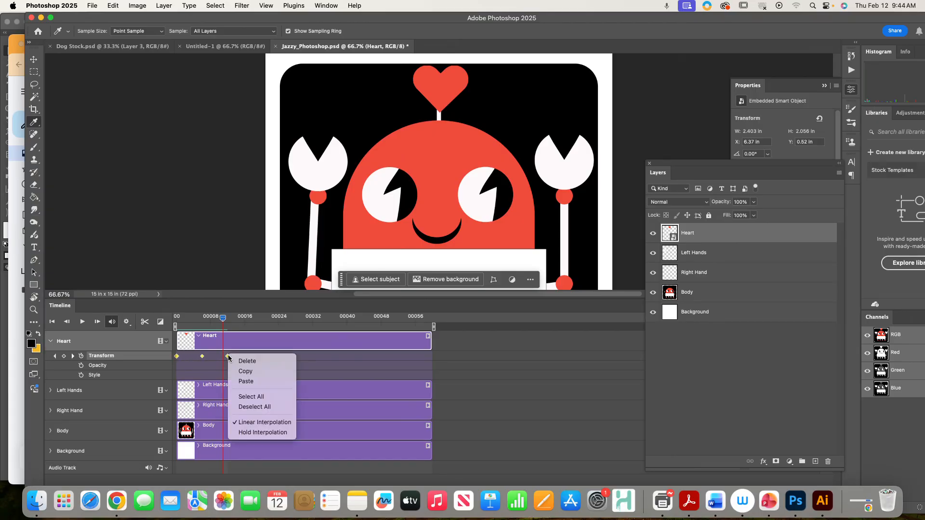
{"action": "left_click", "coordinate": [242, 372]}
{"action": "left_click_drag", "start_coordinate": [223, 319], "coordinate": [257, 321]}
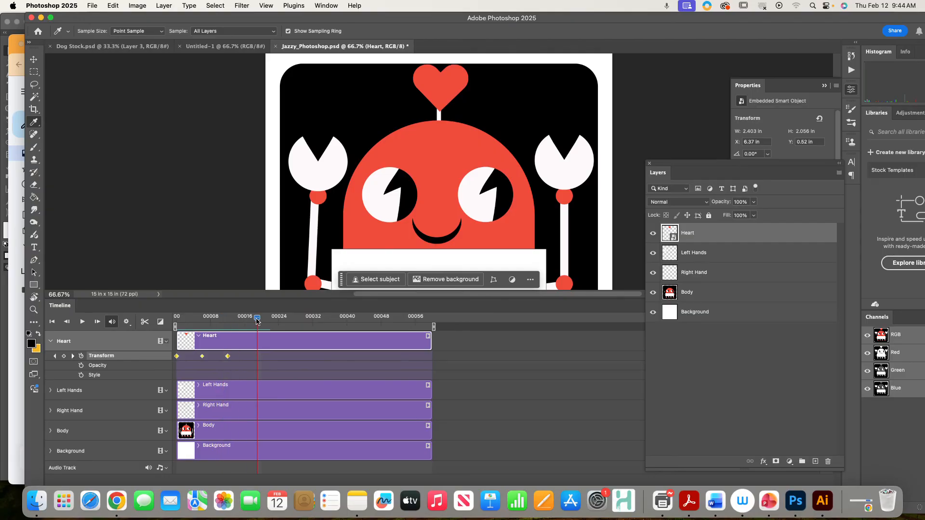
{"action": "left_click_drag", "start_coordinate": [736, 163], "coordinate": [673, 177]}
{"action": "left_click", "coordinate": [836, 306]}
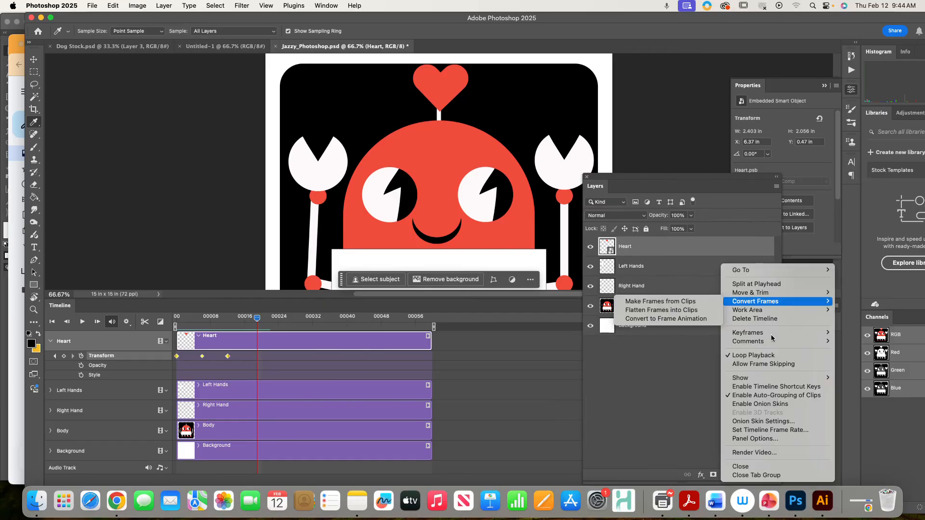
{"action": "mouse_move", "coordinate": [766, 332]}
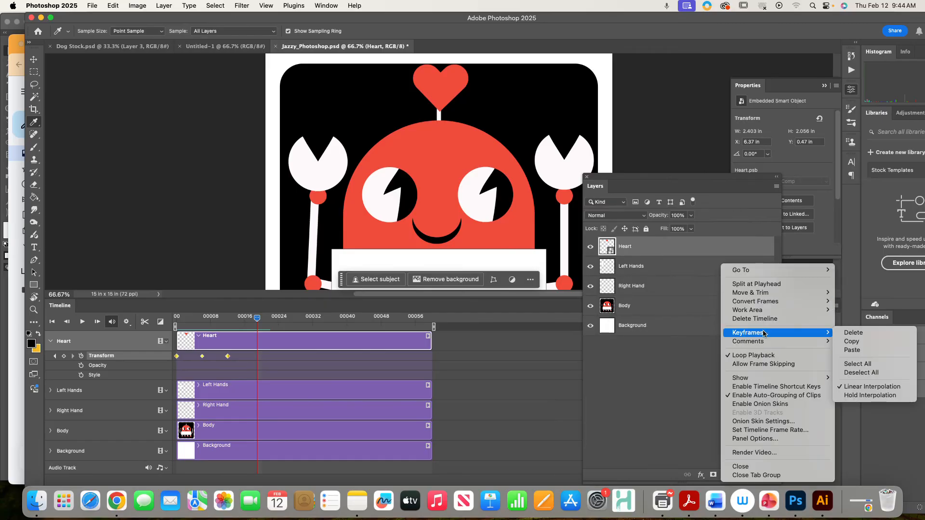
{"action": "left_click", "coordinate": [866, 352]}
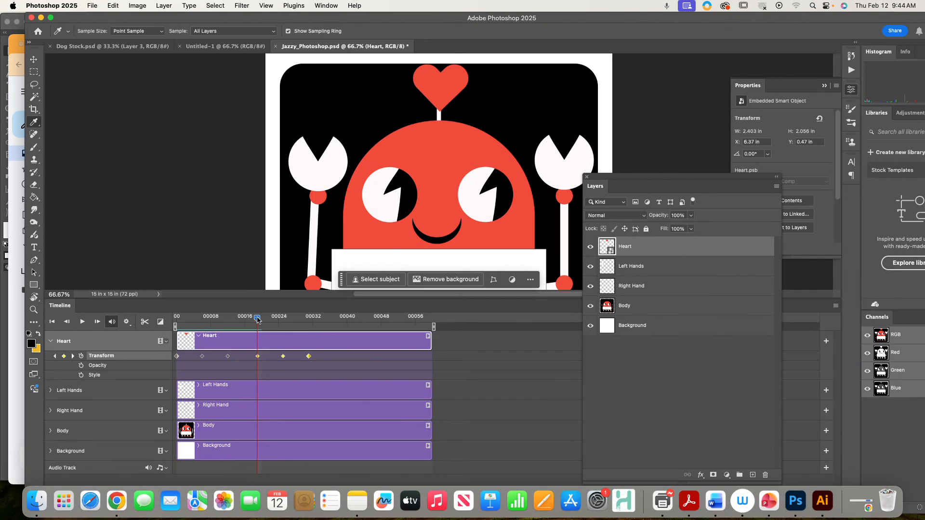
Step: Paste another copy of the three Heart Transform keyframes starting at about frame 37
{"action": "left_click_drag", "start_coordinate": [257, 318], "coordinate": [334, 319]}
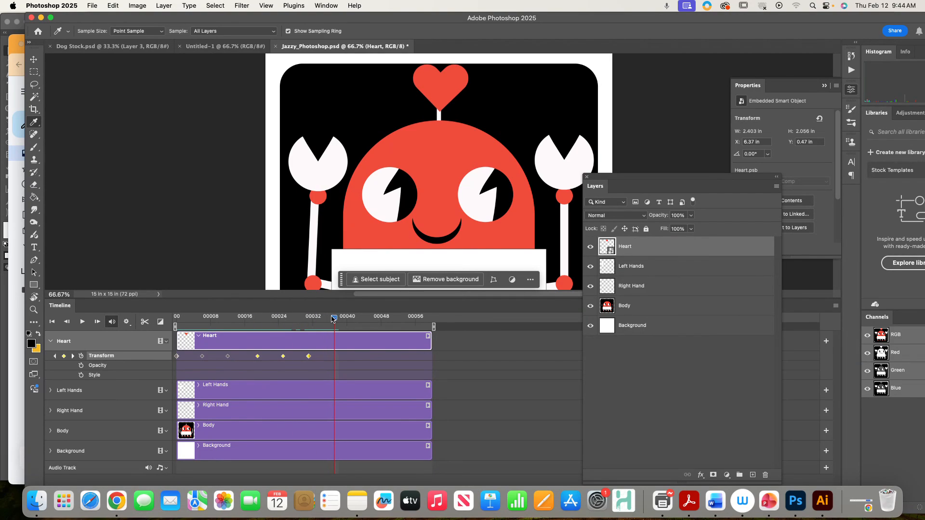
{"action": "left_click", "coordinate": [836, 305]}
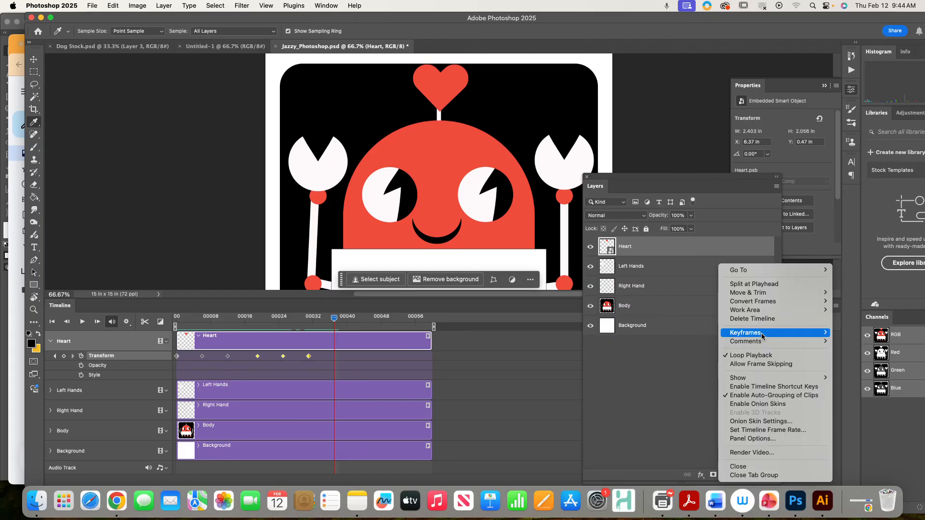
{"action": "mouse_move", "coordinate": [825, 333]}
{"action": "left_click", "coordinate": [850, 351]}
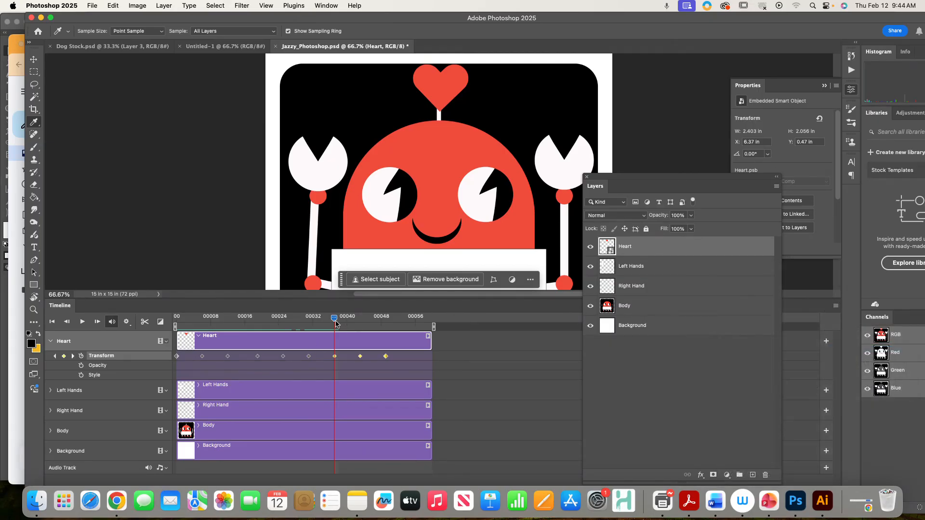
Step: Shorten the Heart clip and work area to end just after the last Heart keyframe, and preview the animation from the start
{"action": "left_click_drag", "start_coordinate": [340, 318], "coordinate": [387, 348]}
{"action": "left_click_drag", "start_coordinate": [434, 327], "coordinate": [390, 327]}
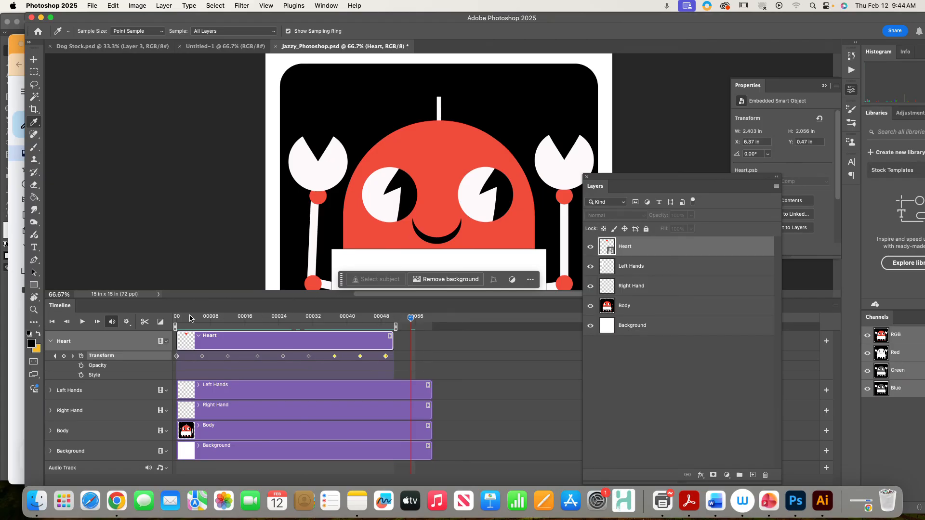
{"action": "left_click_drag", "start_coordinate": [190, 319], "coordinate": [176, 319]}
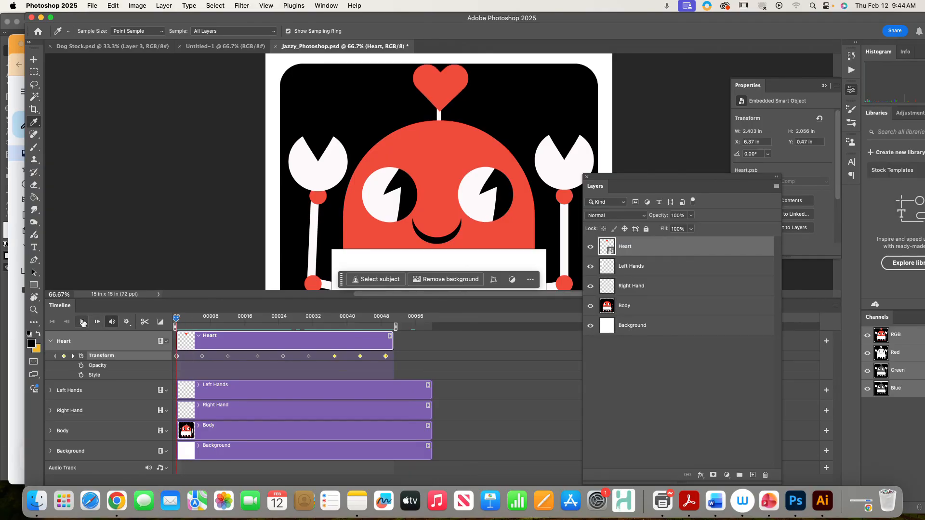
{"action": "left_click", "coordinate": [83, 323]}
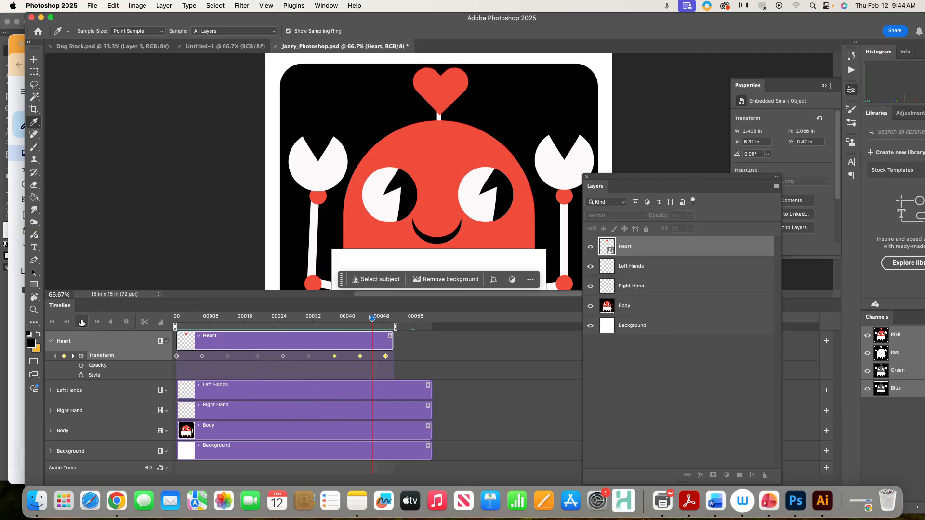
{"action": "left_click", "coordinate": [82, 322]}
Step: Convert the Left Hands layer to a smart object and start its Transform keyframes at about frame 2, with the Layers window clear of the artwork
{"action": "left_click", "coordinate": [235, 391]}
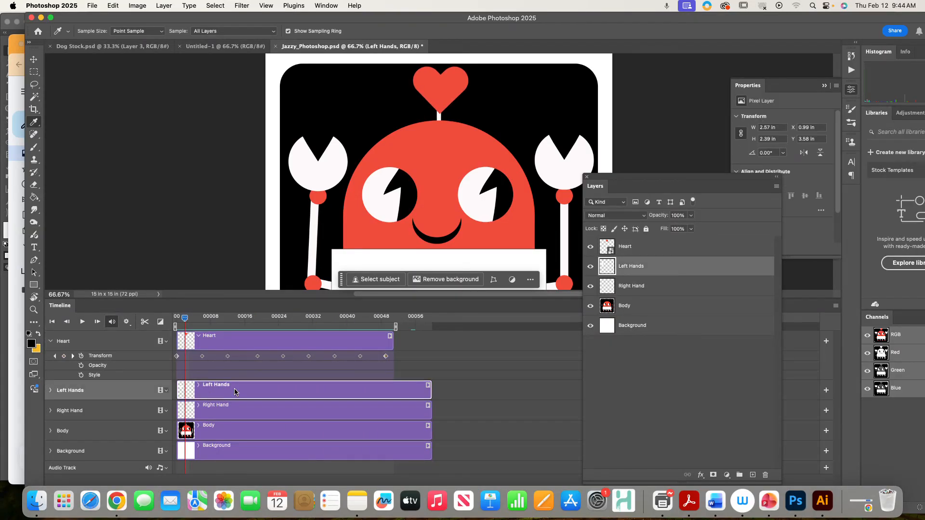
{"action": "left_click", "coordinate": [51, 391]}
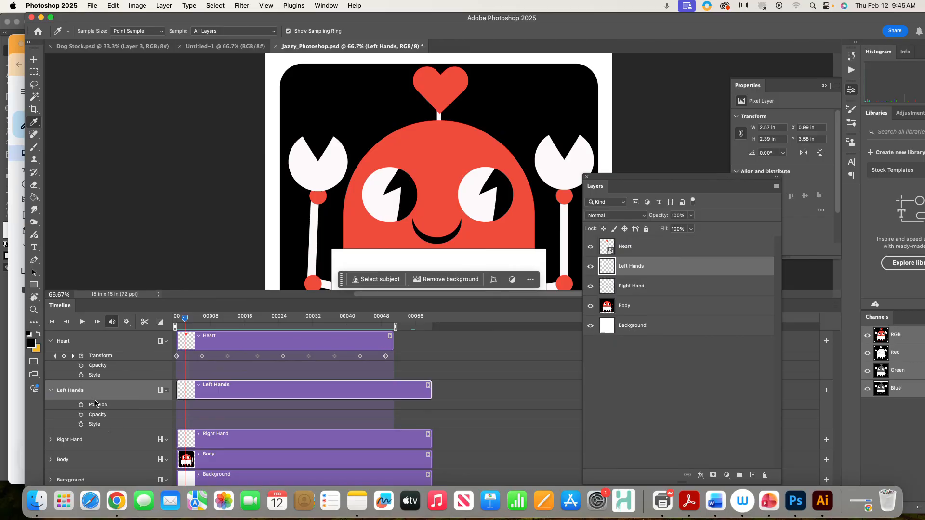
{"action": "right_click", "coordinate": [642, 274]}
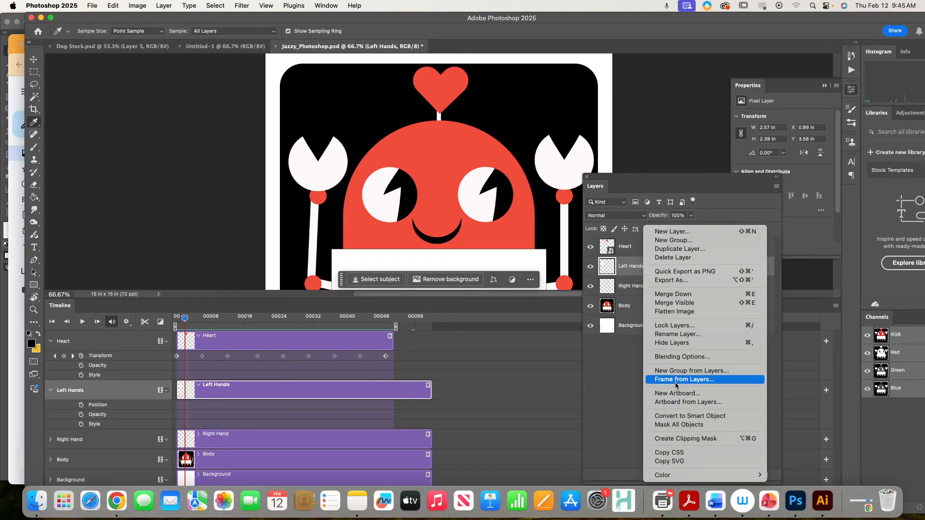
{"action": "left_click", "coordinate": [676, 417]}
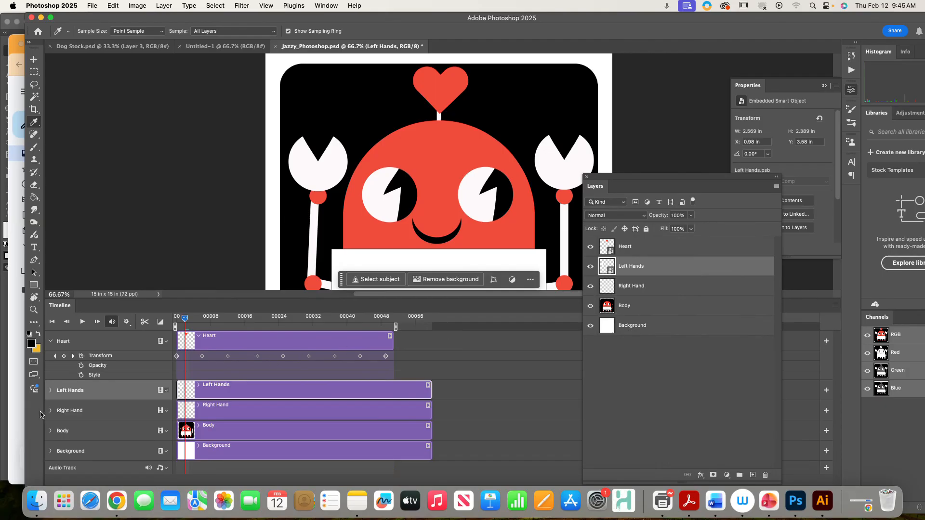
{"action": "left_click", "coordinate": [51, 390]}
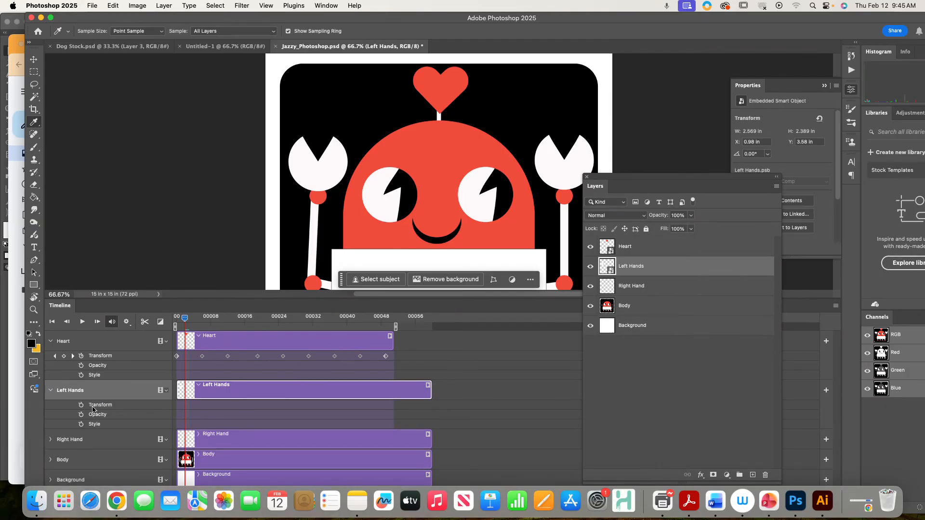
{"action": "left_click", "coordinate": [81, 406]}
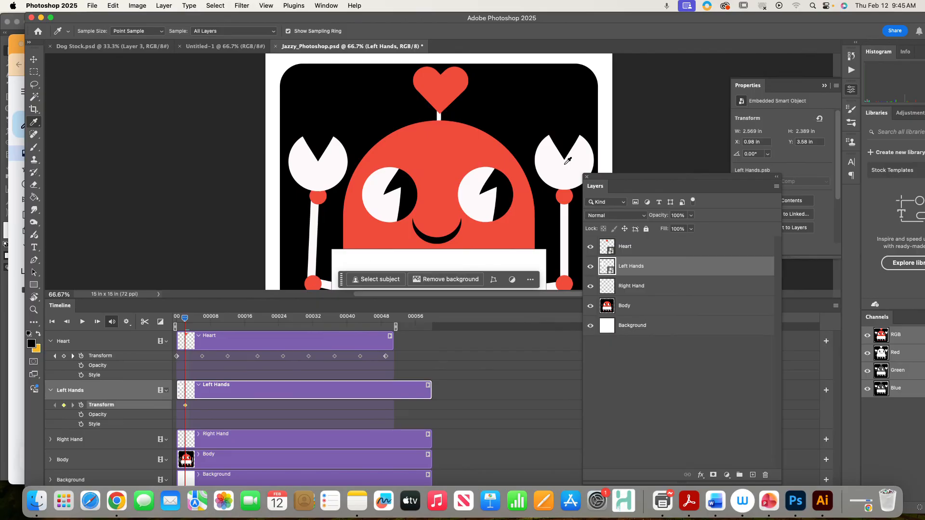
{"action": "left_click_drag", "start_coordinate": [597, 178], "coordinate": [752, 174]}
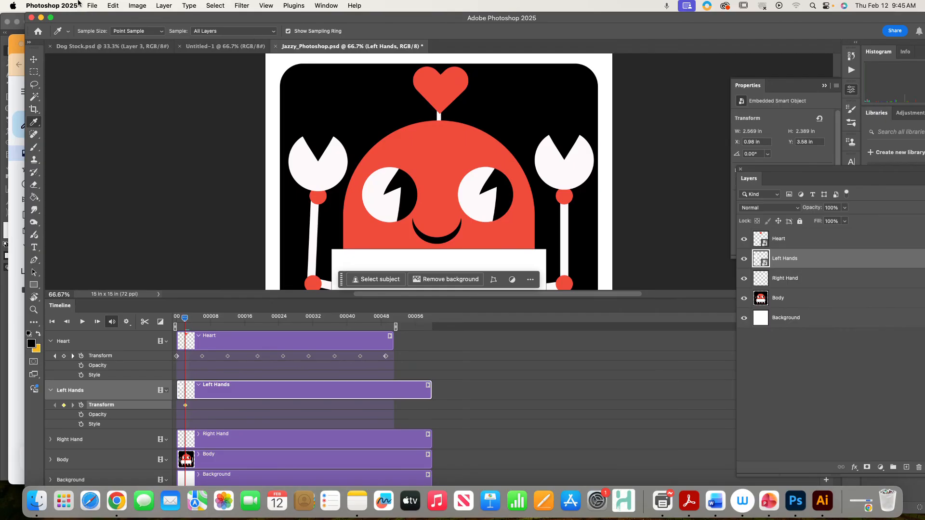
Step: Check in the Tools preferences that Show Reference Point when using Transform is enabled
{"action": "left_click", "coordinate": [78, 4]}
{"action": "mouse_move", "coordinate": [96, 42]}
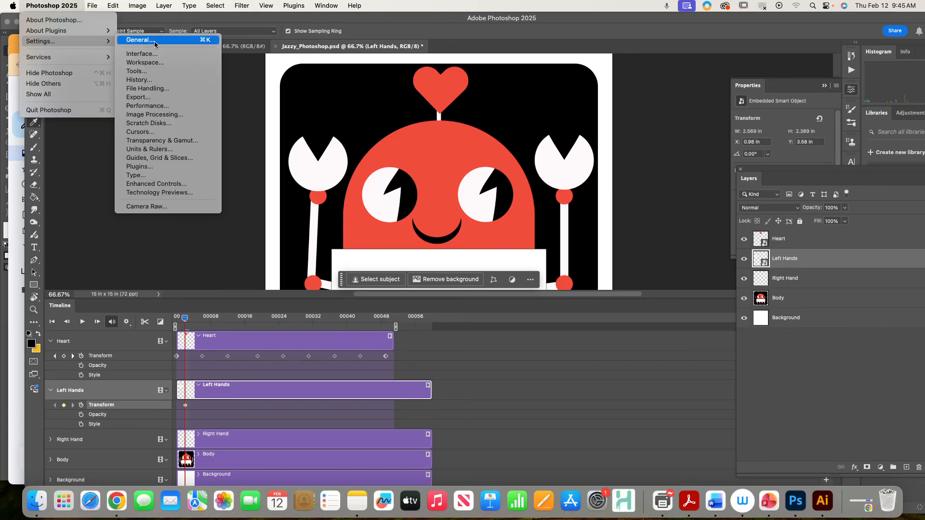
{"action": "left_click", "coordinate": [137, 71]}
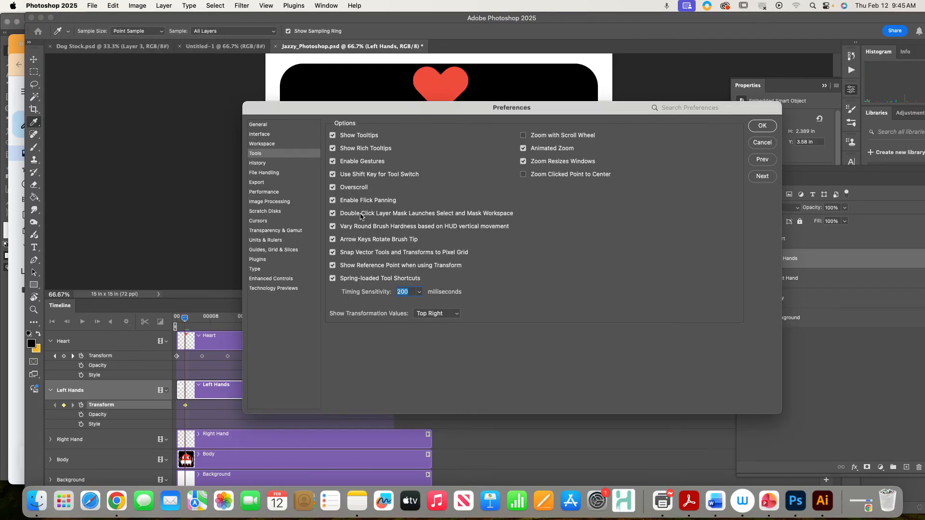
{"action": "left_click", "coordinate": [332, 266]}
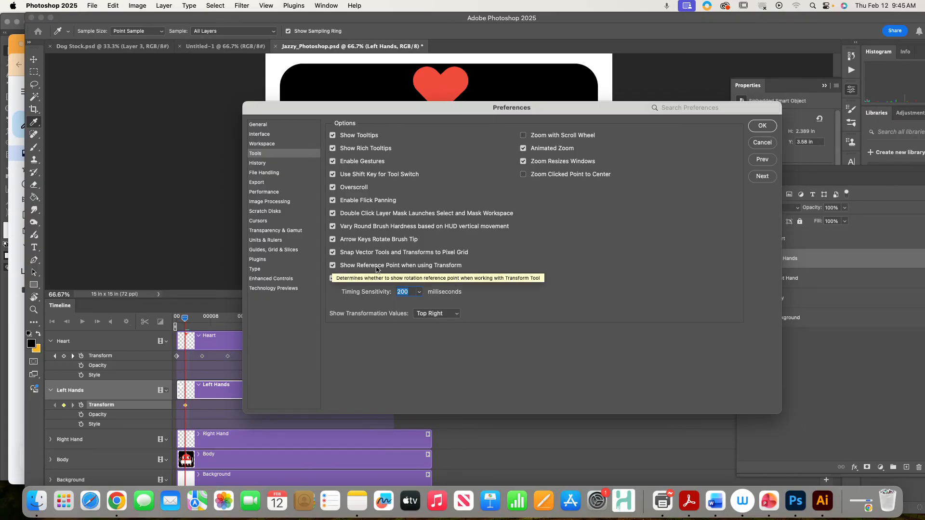
{"action": "left_click", "coordinate": [764, 128]}
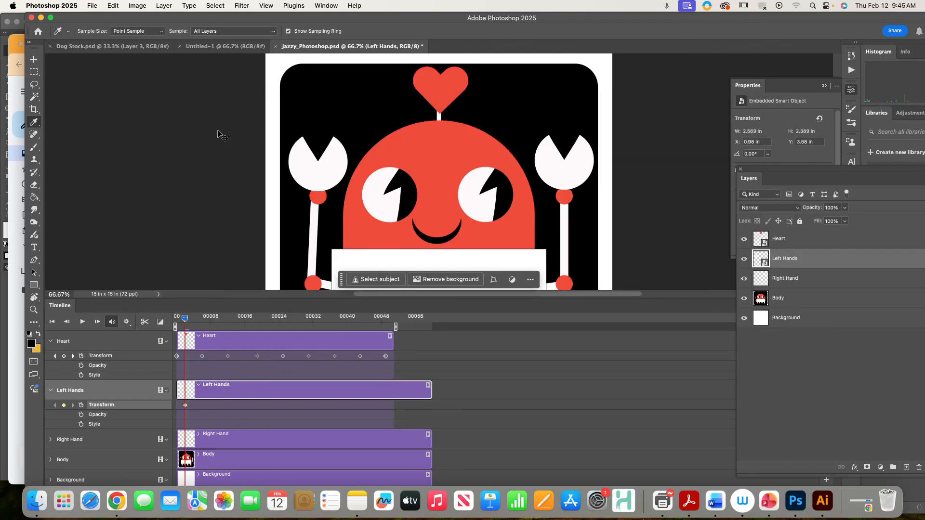
Step: Move the Left Hands claw's reference point to its wrist and rotate the claw outward to -29.60° at the first keyframe
{"action": "key", "text": "super+t"}
{"action": "left_click_drag", "start_coordinate": [317, 166], "coordinate": [317, 192]}
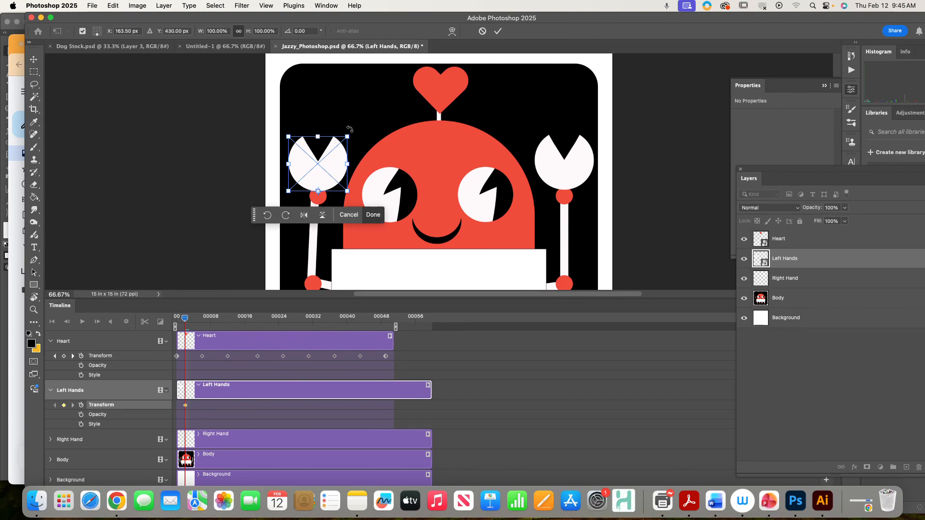
{"action": "left_click_drag", "start_coordinate": [350, 129], "coordinate": [315, 119]}
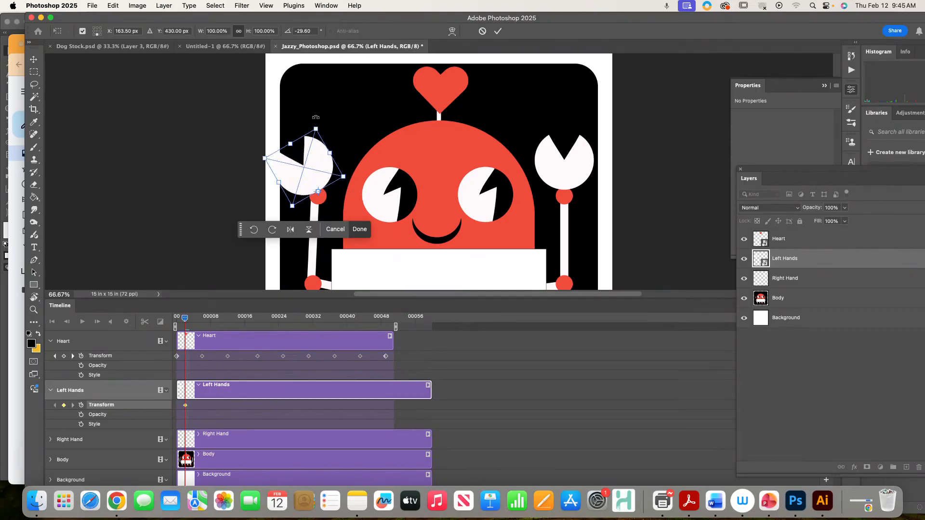
{"action": "key", "text": "Return"}
Step: At about frame 15, put the reference point back on the wrist and rotate the Left Hands claw inward to 19.86°
{"action": "left_click_drag", "start_coordinate": [184, 317], "coordinate": [240, 317]}
{"action": "key", "text": "super+t"}
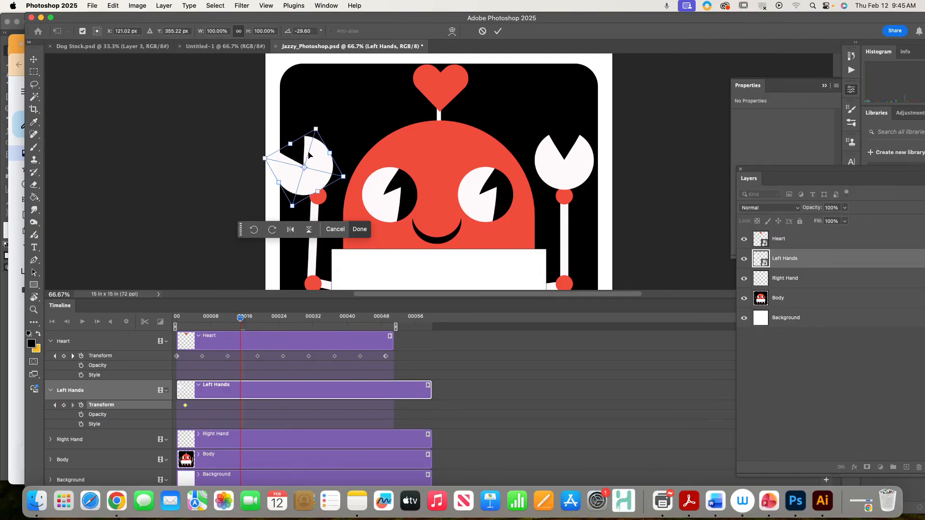
{"action": "left_click_drag", "start_coordinate": [306, 171], "coordinate": [317, 191]}
{"action": "left_click_drag", "start_coordinate": [314, 120], "coordinate": [362, 150]}
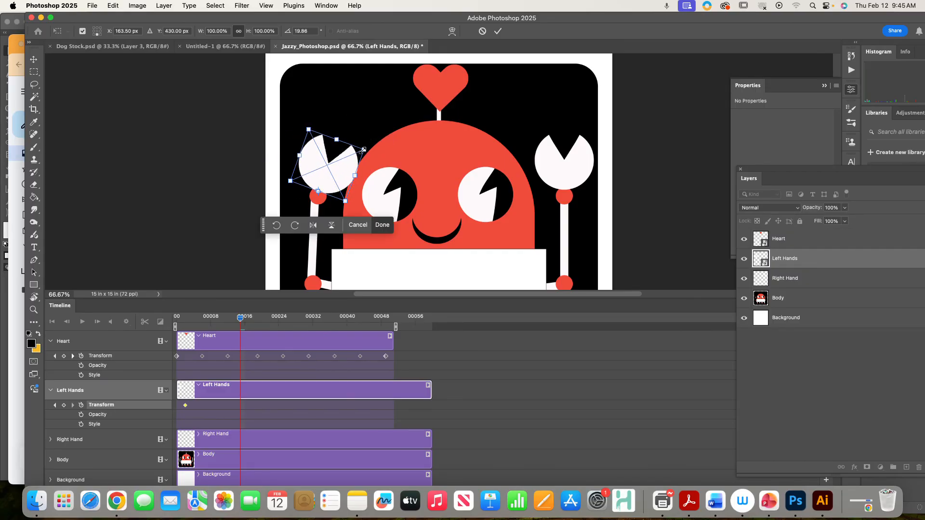
{"action": "key", "text": "Return"}
{"action": "key", "text": "i"}
Step: Move the second Left Hands Transform keyframe to about frame 8 and preview the claw motion from the start
{"action": "left_click_drag", "start_coordinate": [239, 321], "coordinate": [150, 319]}
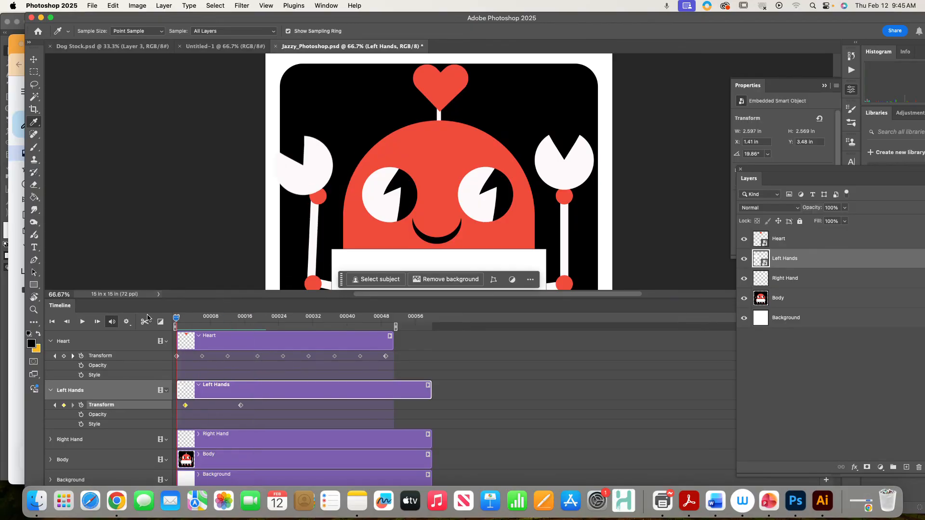
{"action": "left_click", "coordinate": [240, 406]}
{"action": "left_click_drag", "start_coordinate": [239, 408], "coordinate": [210, 408]}
{"action": "left_click", "coordinate": [83, 322]}
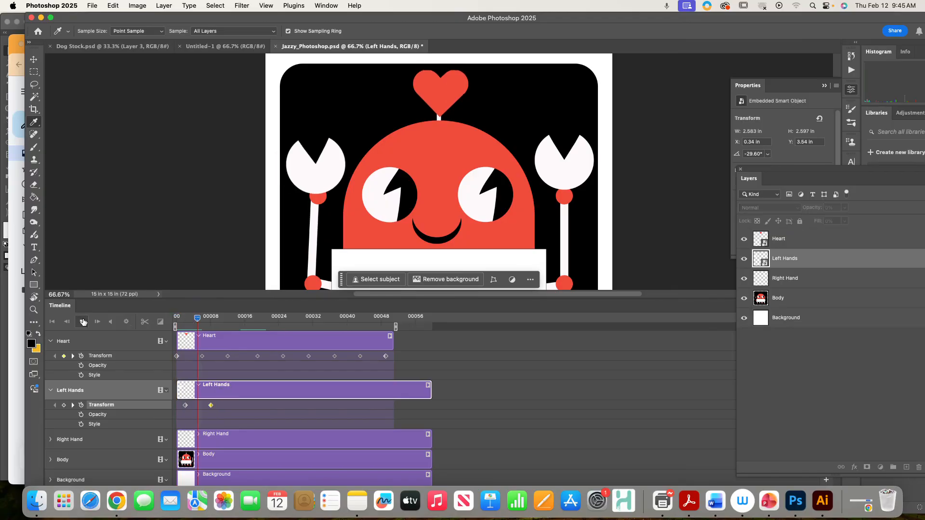
{"action": "left_click", "coordinate": [82, 321]}
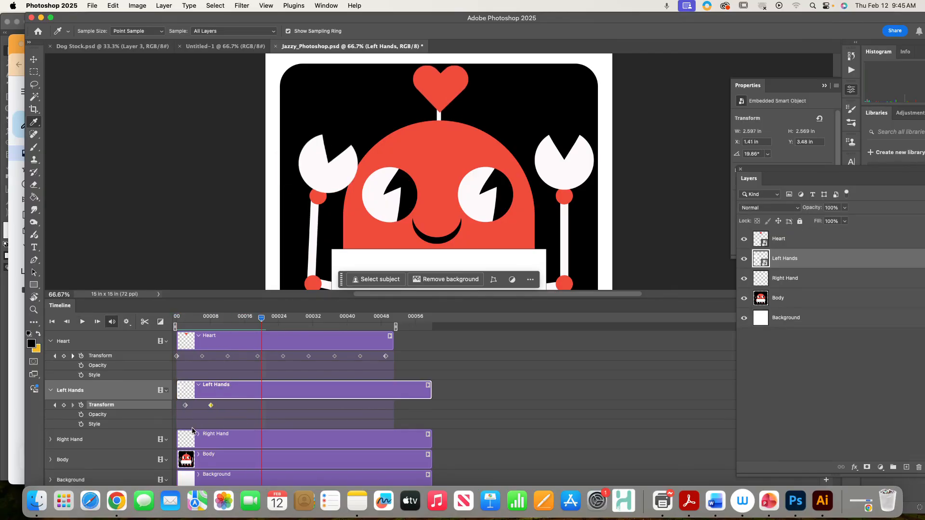
Step: Copy both Left Hands Transform keyframes and paste them starting at about frame 14
{"action": "right_click", "coordinate": [211, 406]}
{"action": "left_click", "coordinate": [222, 422]}
{"action": "left_click_drag", "start_coordinate": [261, 318], "coordinate": [232, 320]}
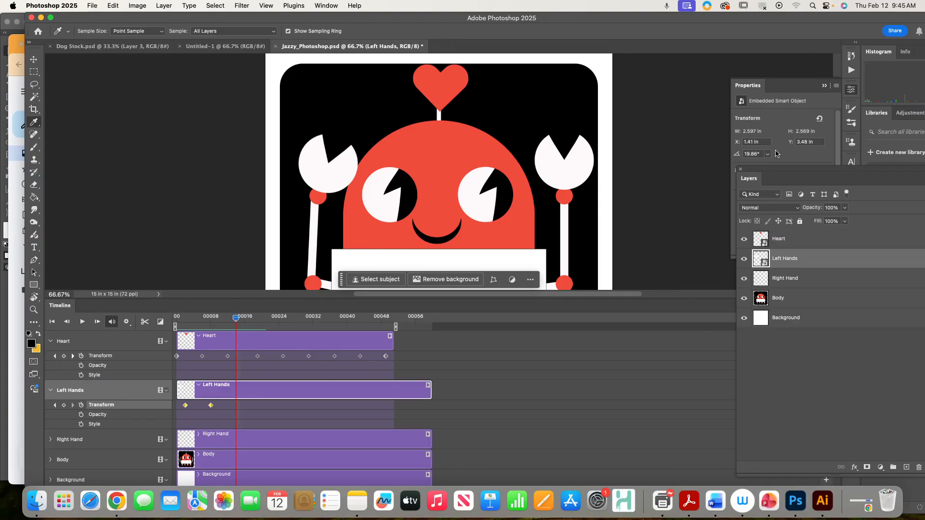
{"action": "left_click_drag", "start_coordinate": [745, 175], "coordinate": [568, 147]}
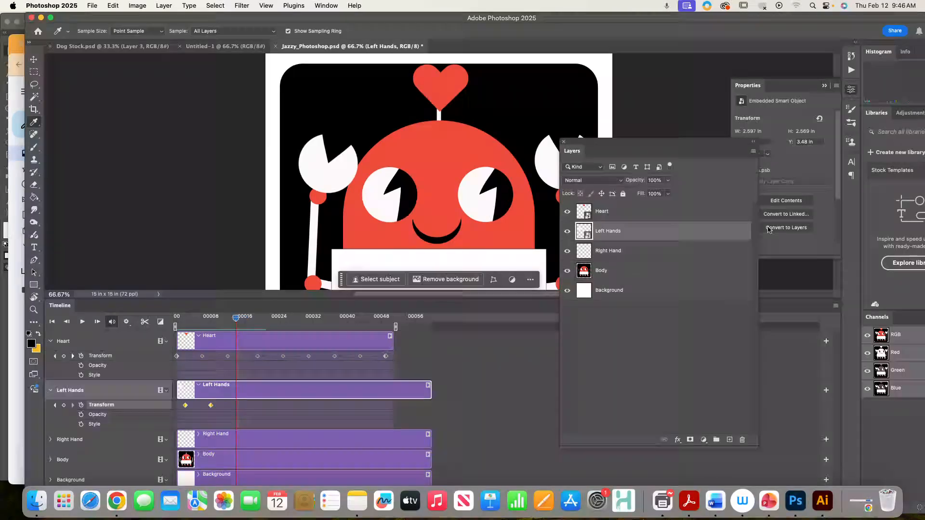
{"action": "left_click", "coordinate": [837, 307]}
{"action": "mouse_move", "coordinate": [820, 333]}
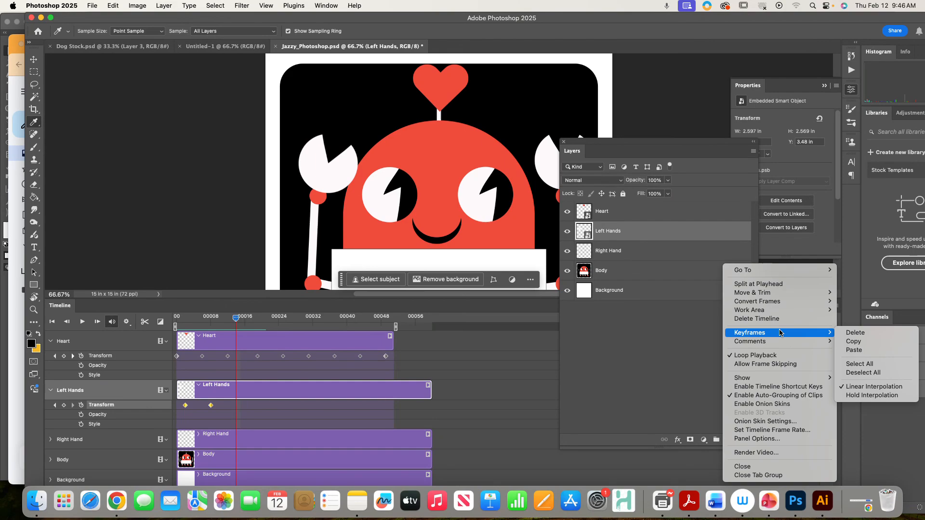
{"action": "left_click", "coordinate": [873, 350]}
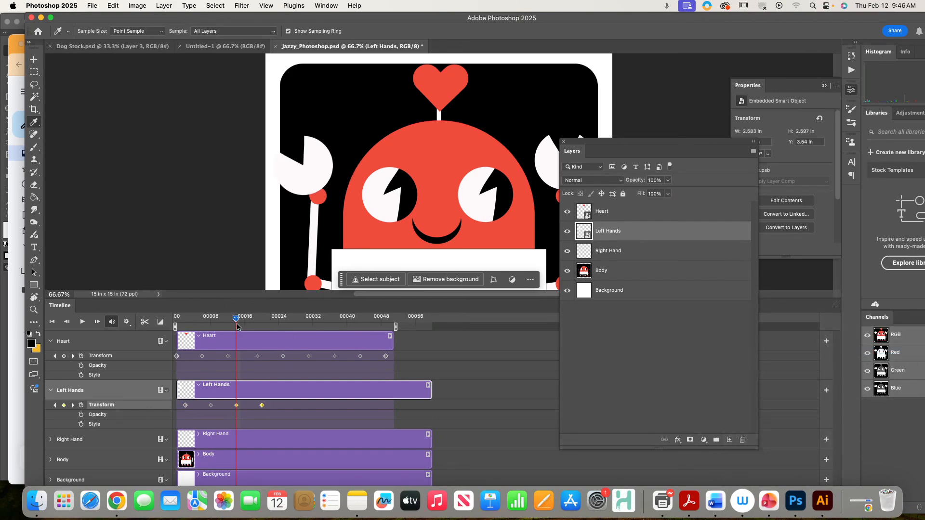
Step: Paste the two Left Hands Transform keyframes again starting at about frame 27
{"action": "left_click_drag", "start_coordinate": [236, 321], "coordinate": [292, 321]}
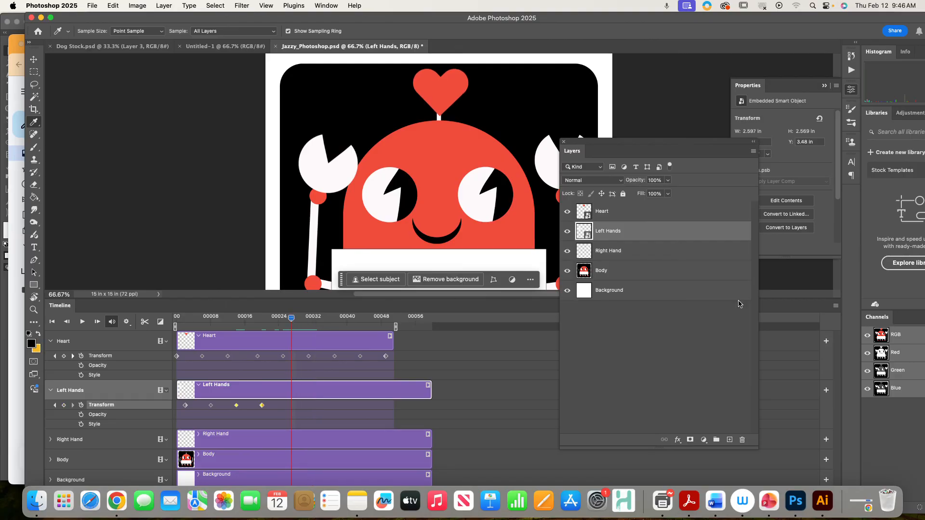
{"action": "left_click", "coordinate": [837, 306]}
{"action": "mouse_move", "coordinate": [815, 333]}
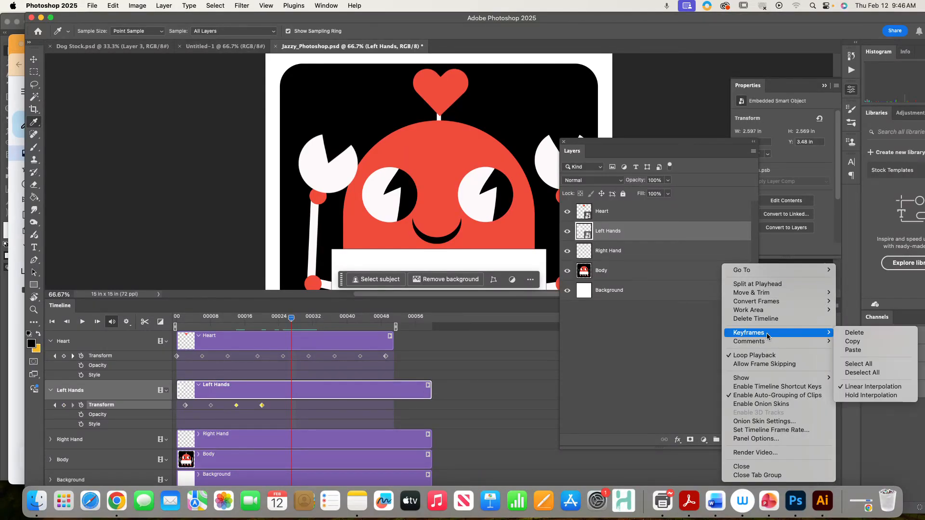
{"action": "left_click", "coordinate": [853, 350]}
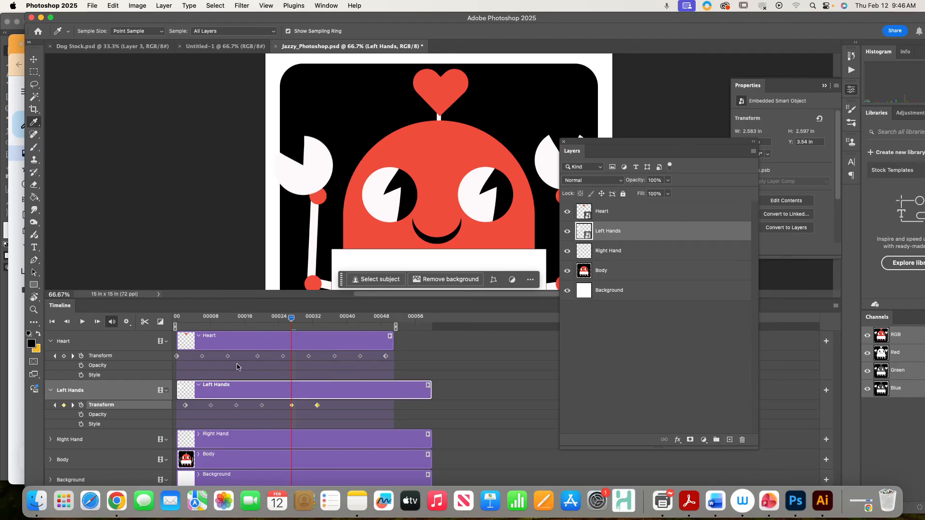
Step: Paste the two Left Hands Transform keyframes once more at about frame 38 and return the playhead to the start
{"action": "left_click_drag", "start_coordinate": [289, 320], "coordinate": [338, 318]}
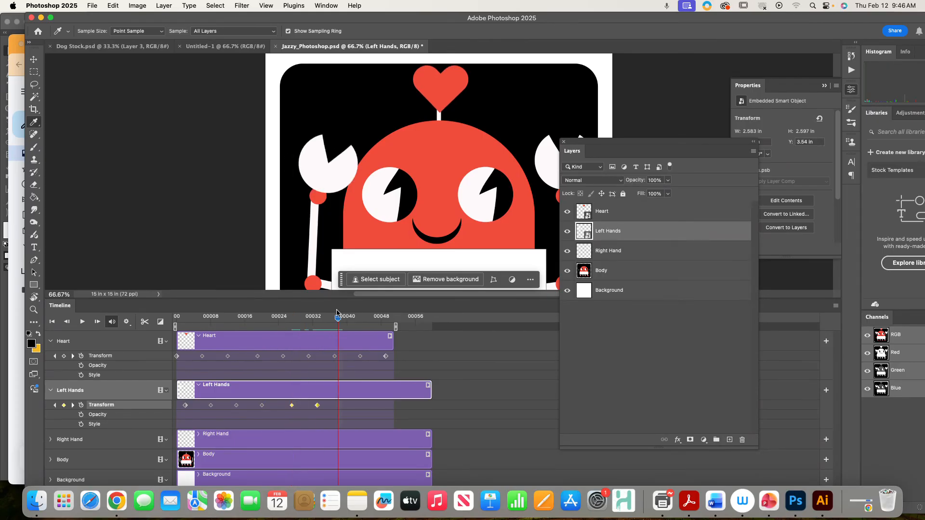
{"action": "left_click", "coordinate": [836, 305]}
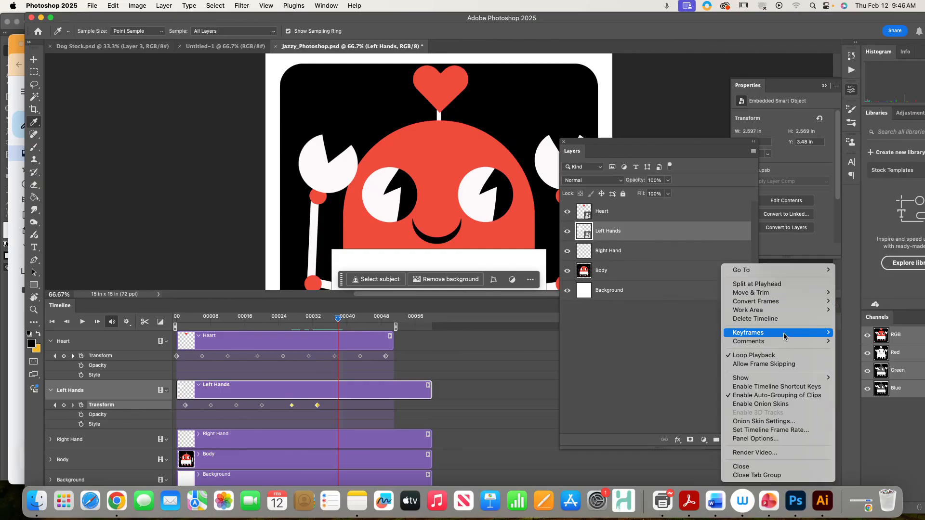
{"action": "mouse_move", "coordinate": [819, 333]}
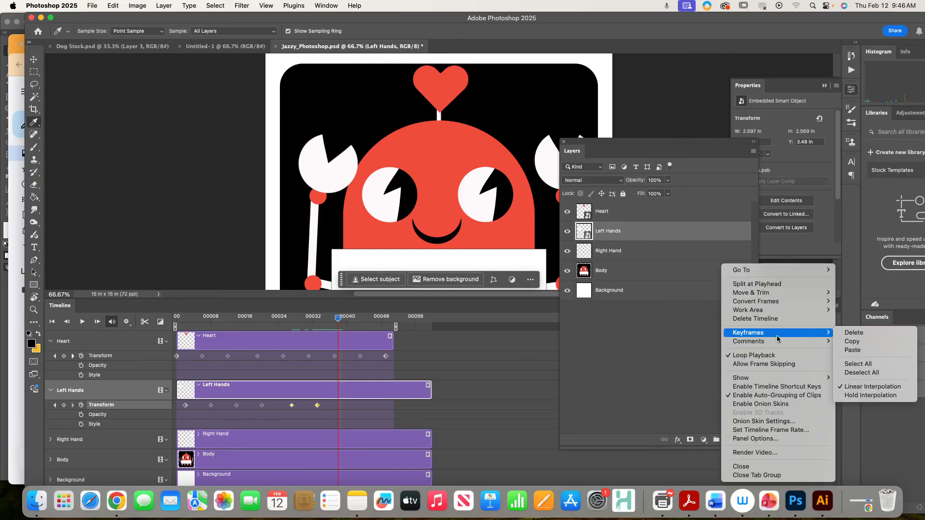
{"action": "left_click", "coordinate": [853, 351]}
{"action": "left_click_drag", "start_coordinate": [338, 318], "coordinate": [160, 326]}
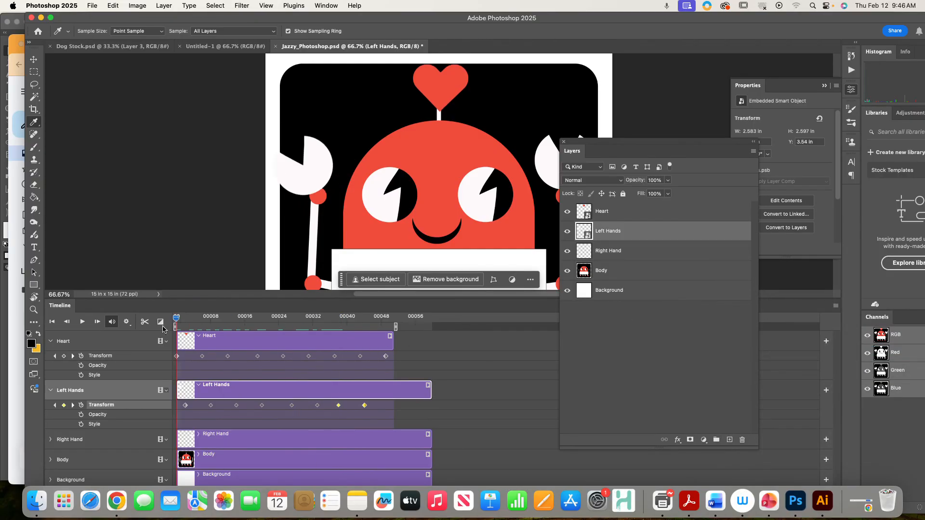
Step: Trim the end of the Left Hands clip to match the Heart clip, preview the animation, and move the Layers panel off the canvas
{"action": "left_click_drag", "start_coordinate": [429, 389], "coordinate": [393, 388]}
{"action": "left_click", "coordinate": [82, 322]}
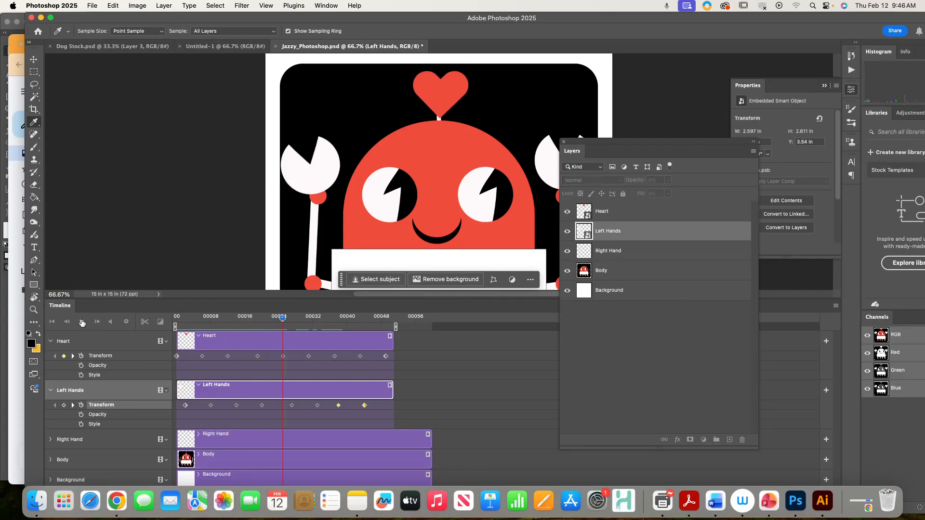
{"action": "left_click", "coordinate": [82, 322]}
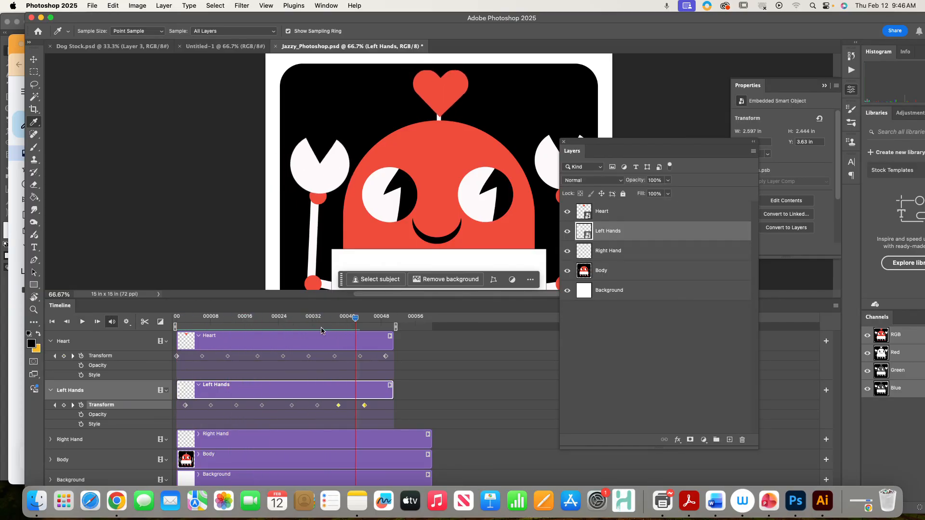
{"action": "left_click_drag", "start_coordinate": [572, 143], "coordinate": [741, 143]}
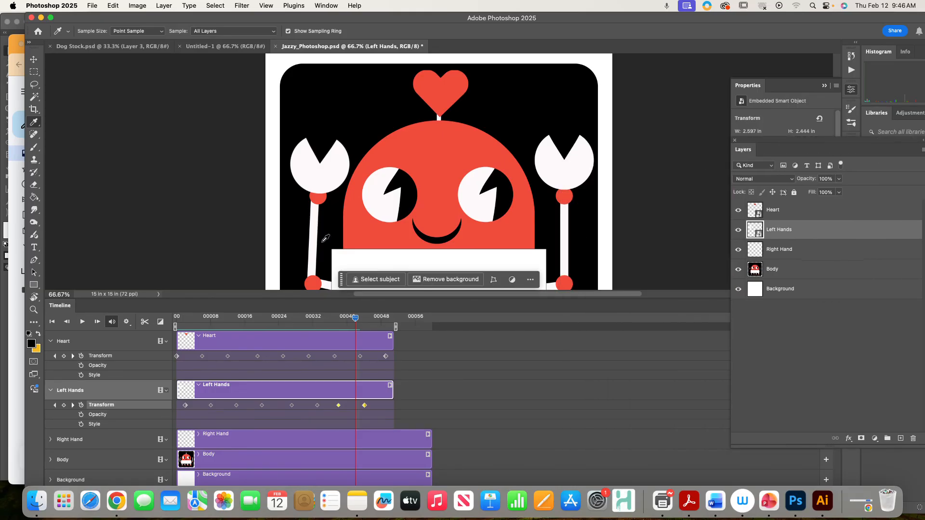
Step: Set up a Save for Web GIF export with an image size of 500 × 500 px and preview its animation
{"action": "left_click", "coordinate": [92, 6]}
{"action": "mouse_move", "coordinate": [111, 159]}
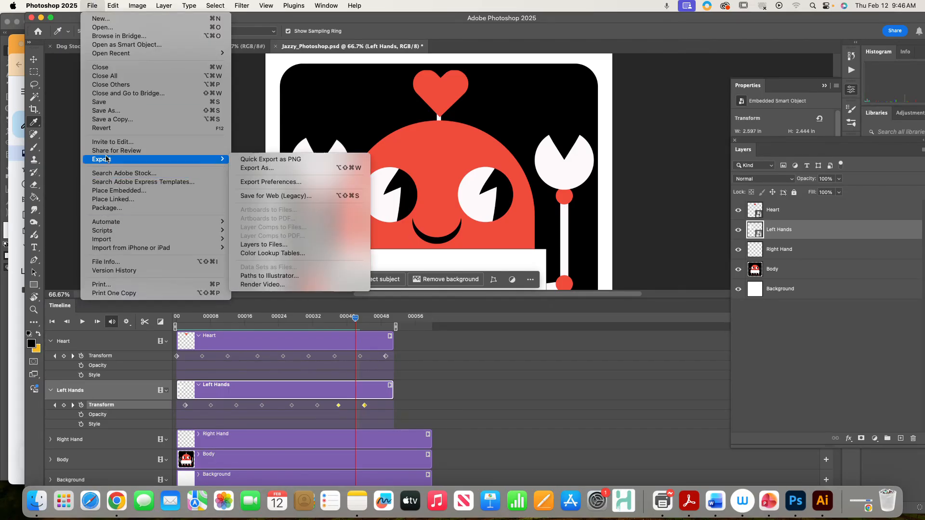
{"action": "left_click", "coordinate": [276, 197]}
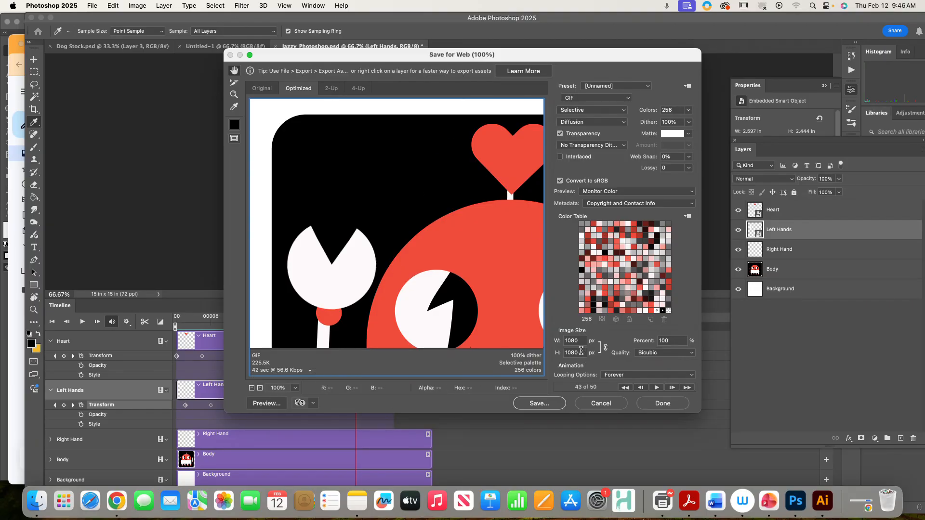
{"action": "double_click", "coordinate": [577, 340]}
{"action": "type", "text": "500"}
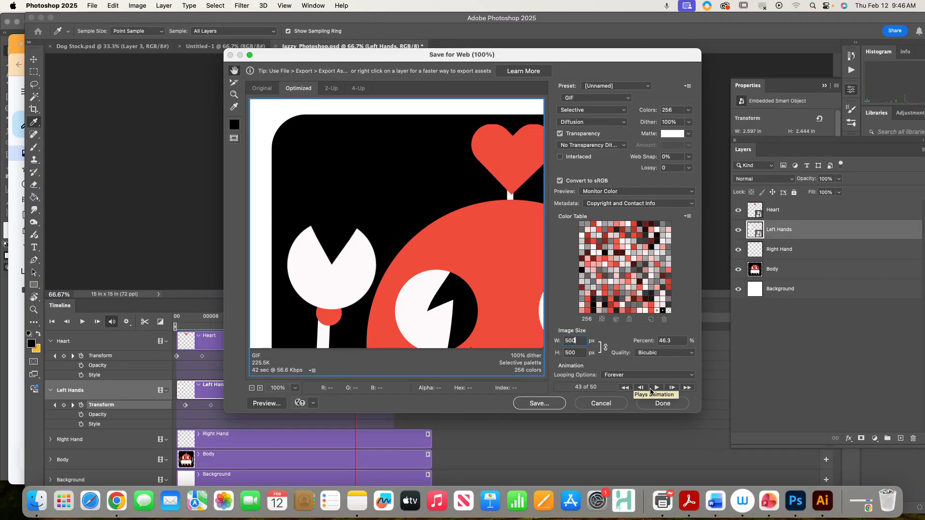
{"action": "left_click", "coordinate": [656, 388]}
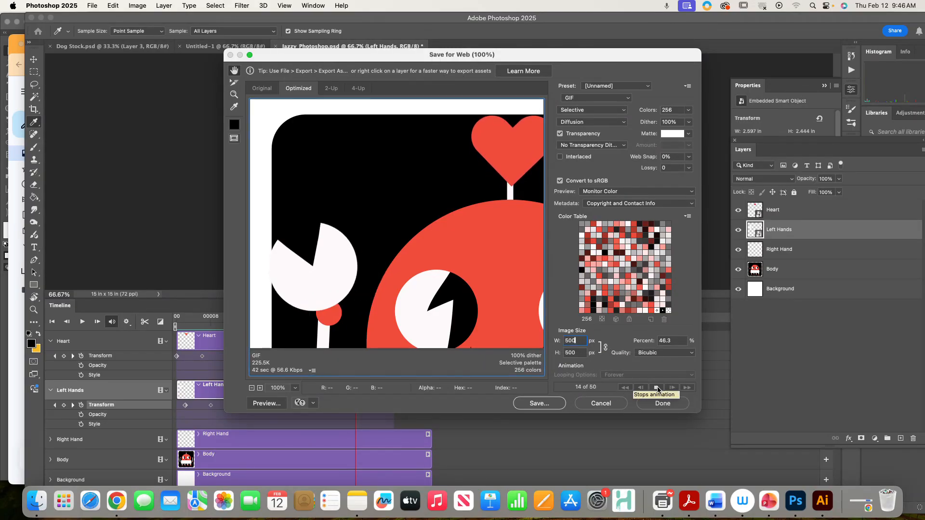
{"action": "left_click", "coordinate": [658, 388]}
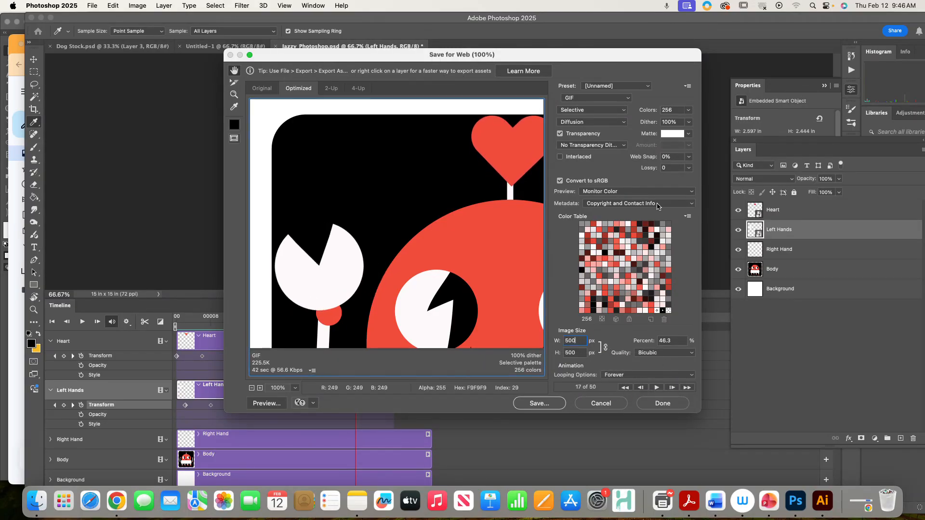
Step: Save the optimized animation to the Desktop as Jazzy_Photoshop.gif
{"action": "left_click", "coordinate": [525, 405]}
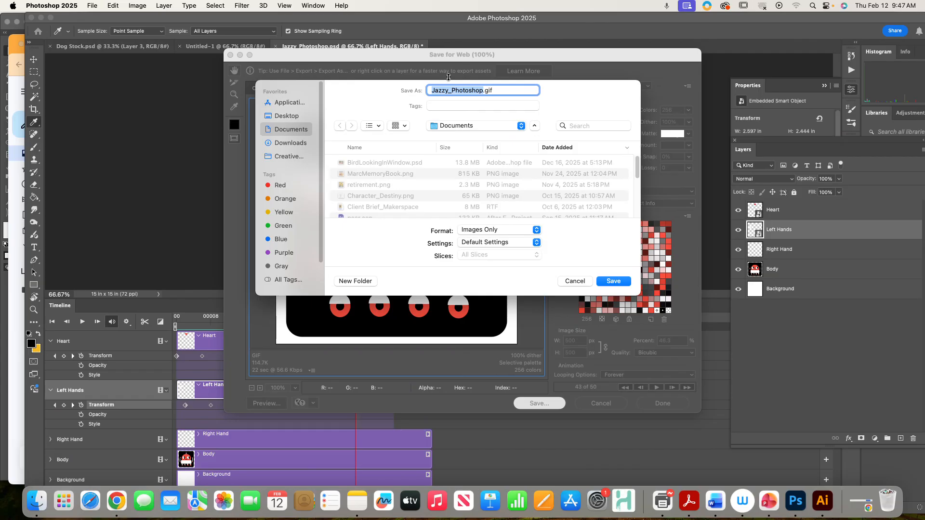
{"action": "left_click", "coordinate": [281, 117]}
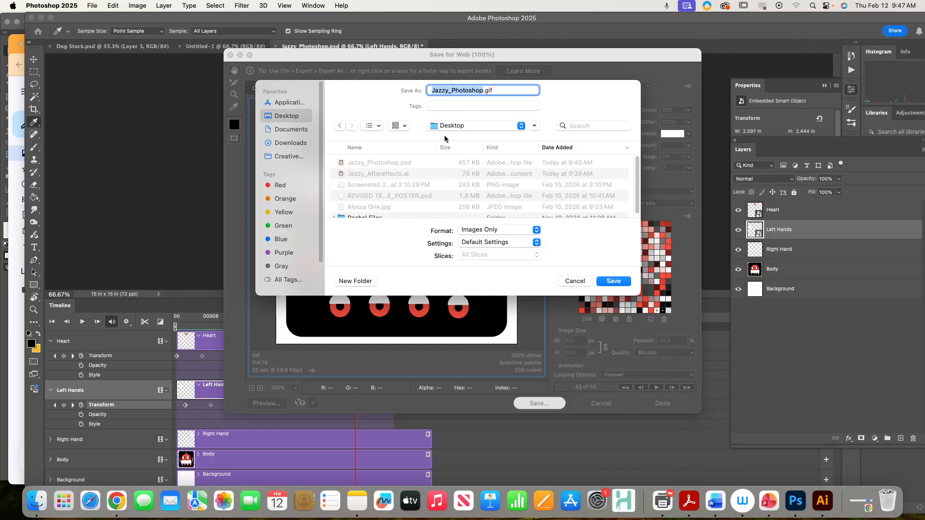
{"action": "left_click", "coordinate": [611, 282]}
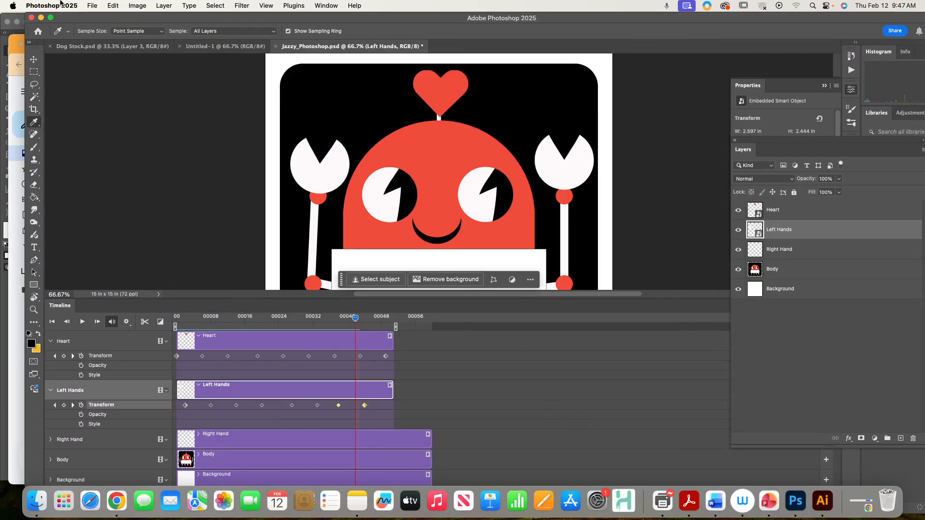
Step: Render the work area as the H.264 video Jazzy_Photoshop.mp4 at document size, 24 fps and High Quality
{"action": "left_click", "coordinate": [91, 5]}
{"action": "mouse_move", "coordinate": [121, 160]}
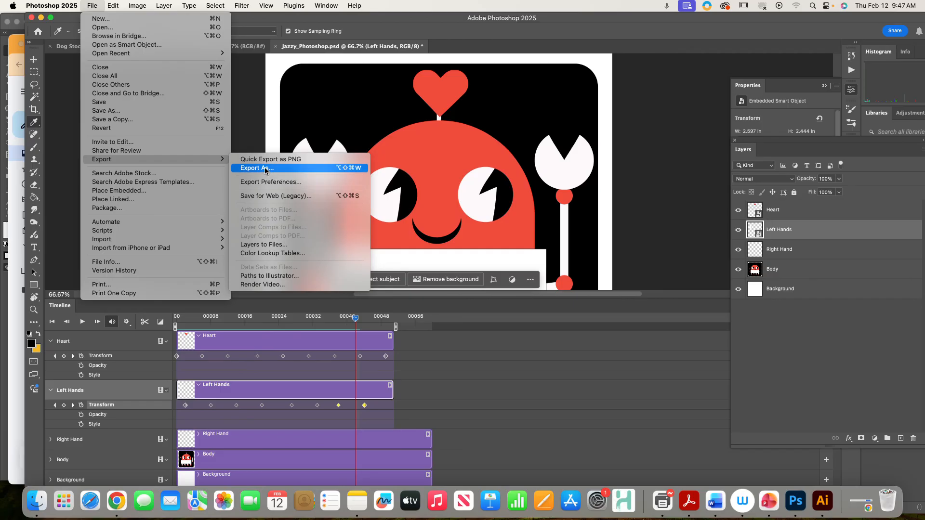
{"action": "left_click", "coordinate": [263, 284]}
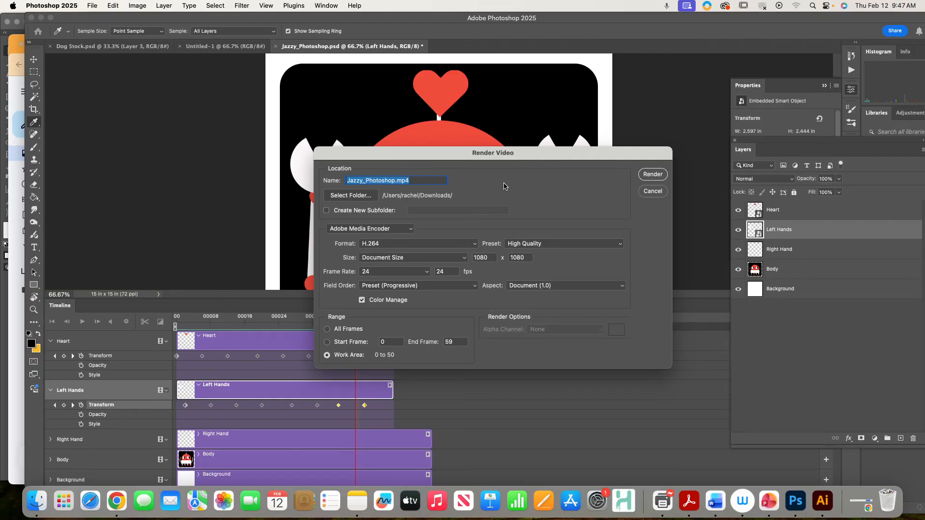
{"action": "left_click", "coordinate": [642, 180]}
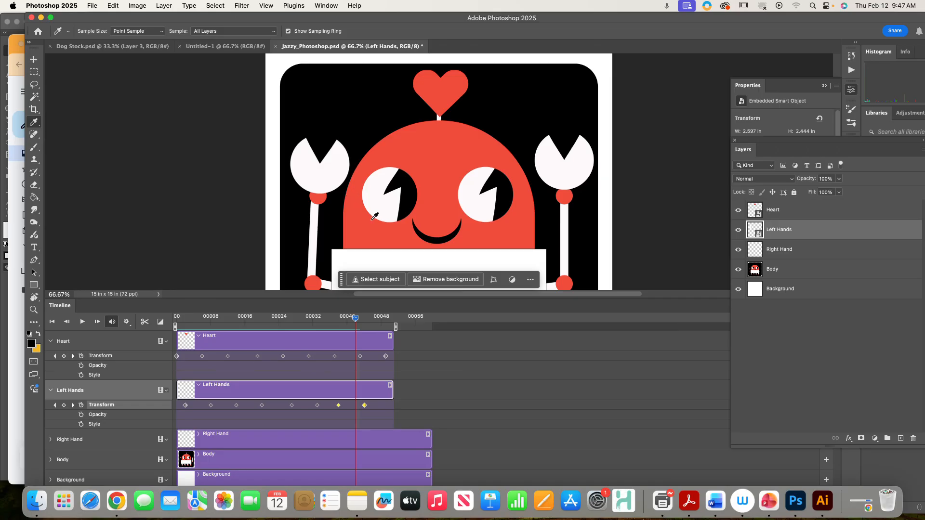
Step: Switch to Finder, open Jazzy_Photoshop.gif from the Desktop in Preview to check it, and close the Preview window
{"action": "left_click", "coordinate": [37, 499]}
{"action": "left_click", "coordinate": [254, 106]}
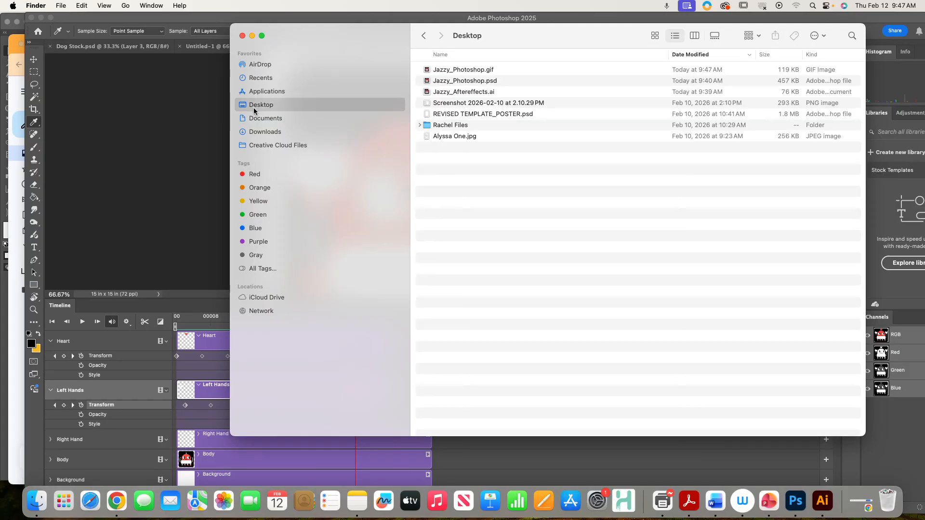
{"action": "left_click", "coordinate": [470, 73]}
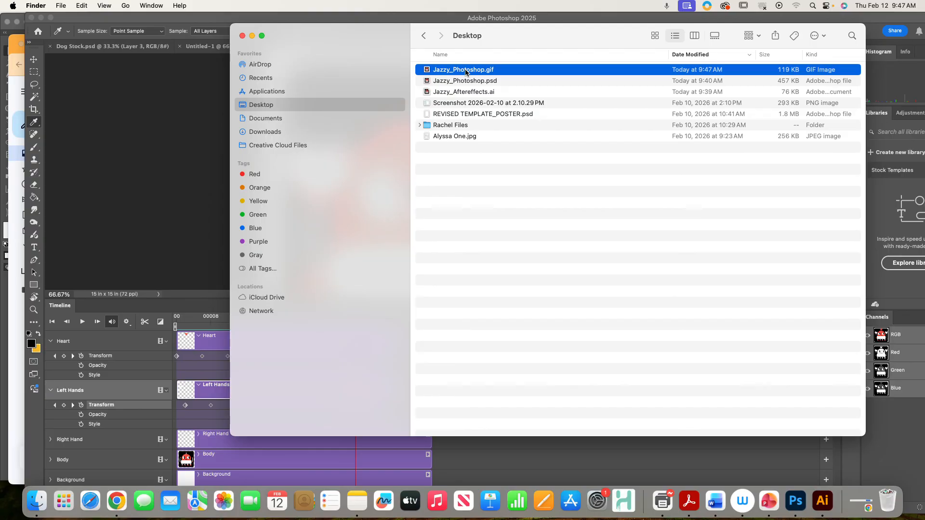
{"action": "right_click", "coordinate": [464, 72]}
{"action": "left_click", "coordinate": [450, 73]}
{"action": "double_click", "coordinate": [426, 72]}
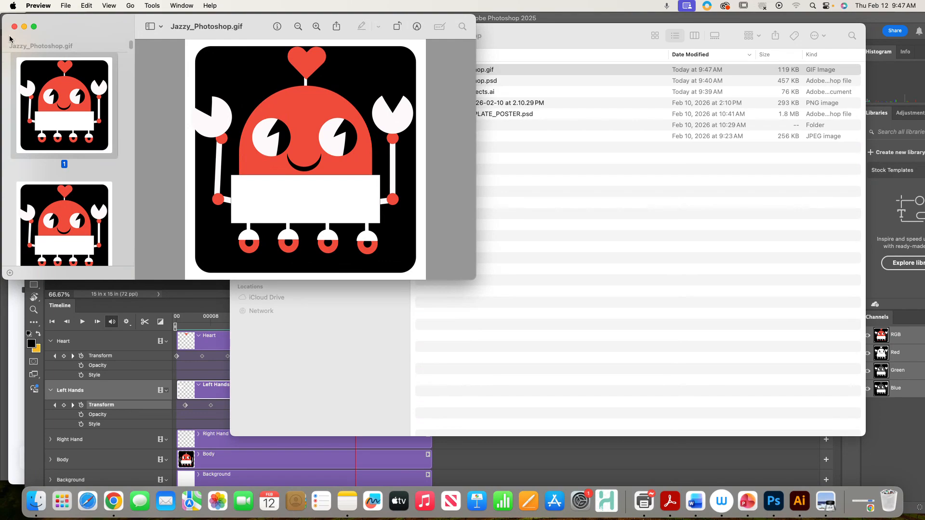
{"action": "left_click", "coordinate": [14, 26]}
Step: Open Jazzy_Photoshop.gif from the Desktop in Safari to watch the exported animation play
{"action": "right_click", "coordinate": [465, 73]}
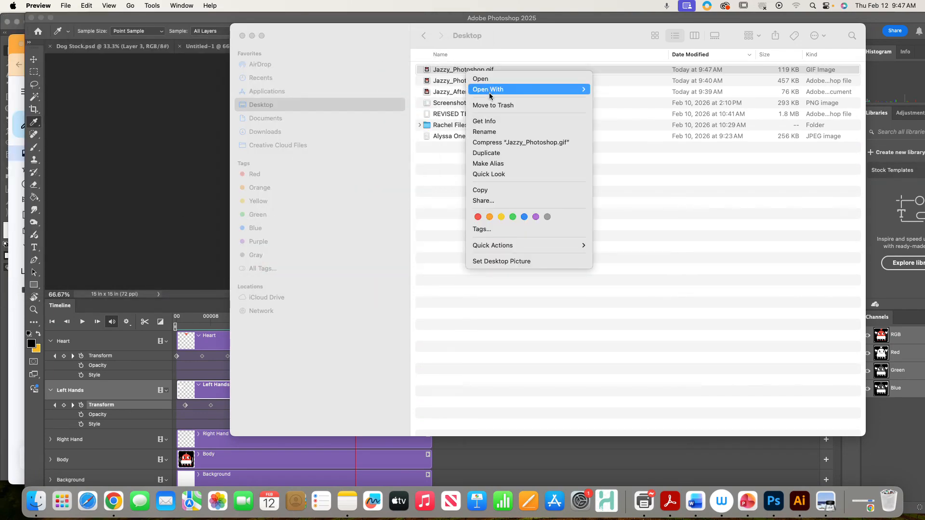
{"action": "mouse_move", "coordinate": [490, 91]}
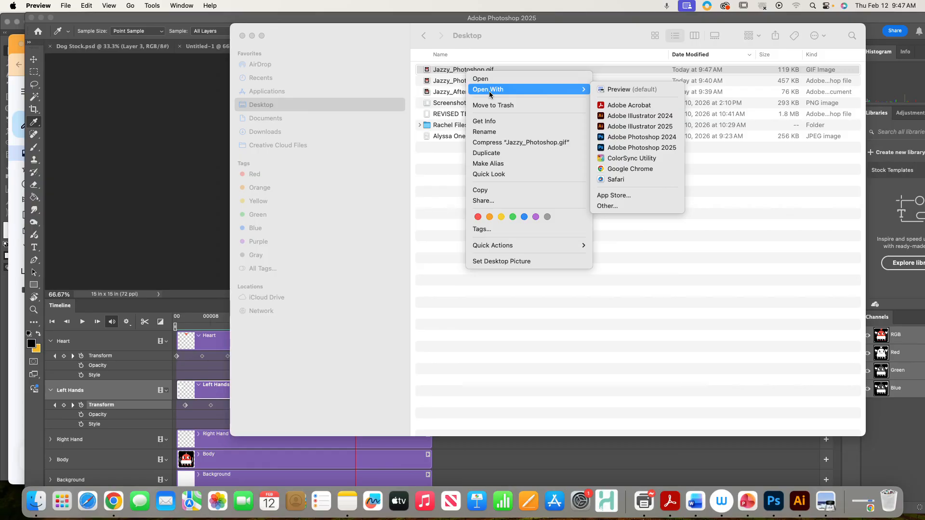
{"action": "left_click", "coordinate": [637, 180]}
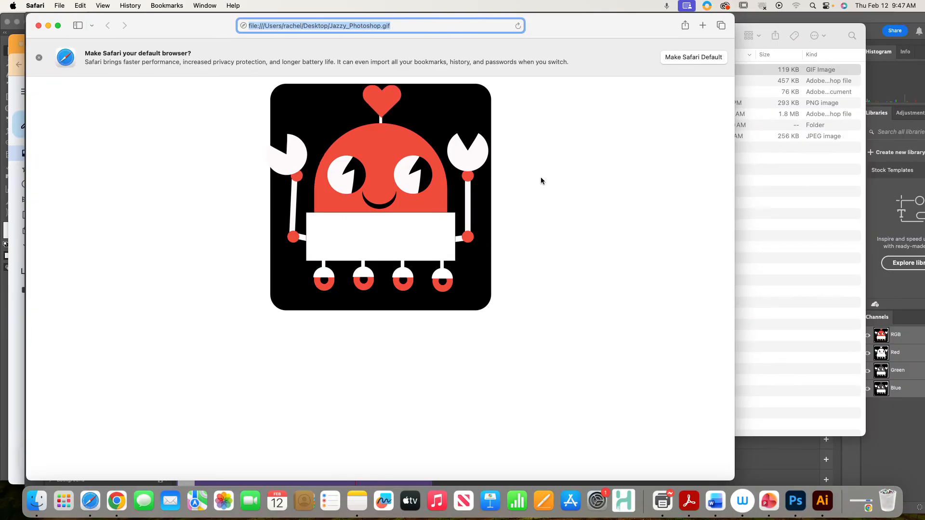
Step: Switch back to Photoshop and reduce the Timeline panel's height slightly to enlarge the canvas area
{"action": "left_click", "coordinate": [794, 507]}
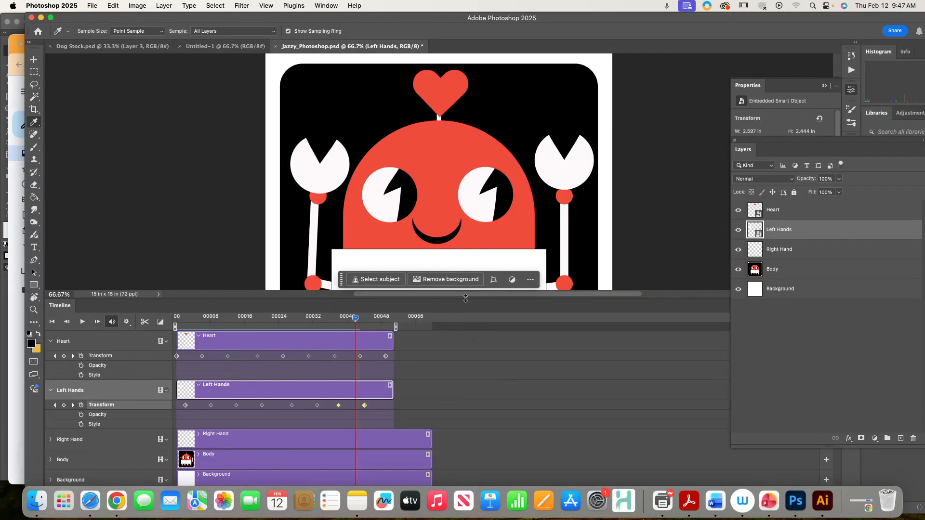
{"action": "left_click_drag", "start_coordinate": [465, 298], "coordinate": [406, 339]}
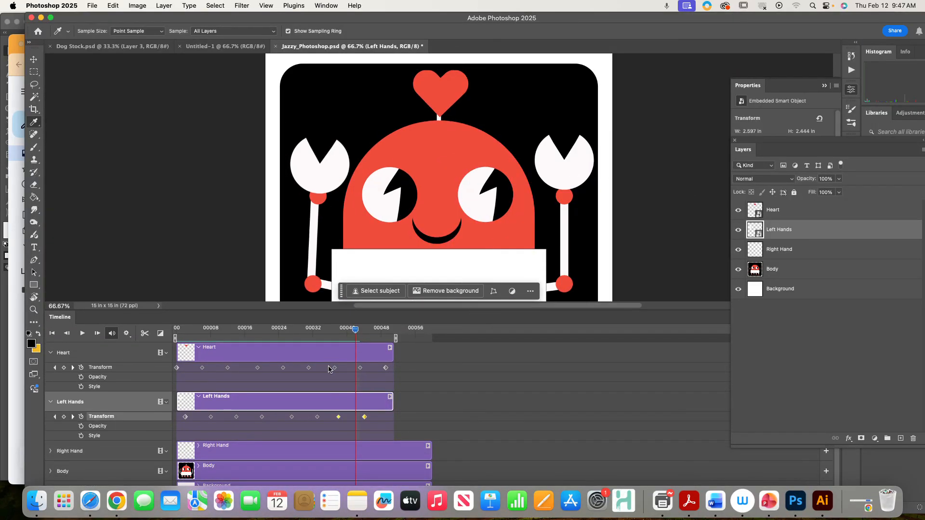